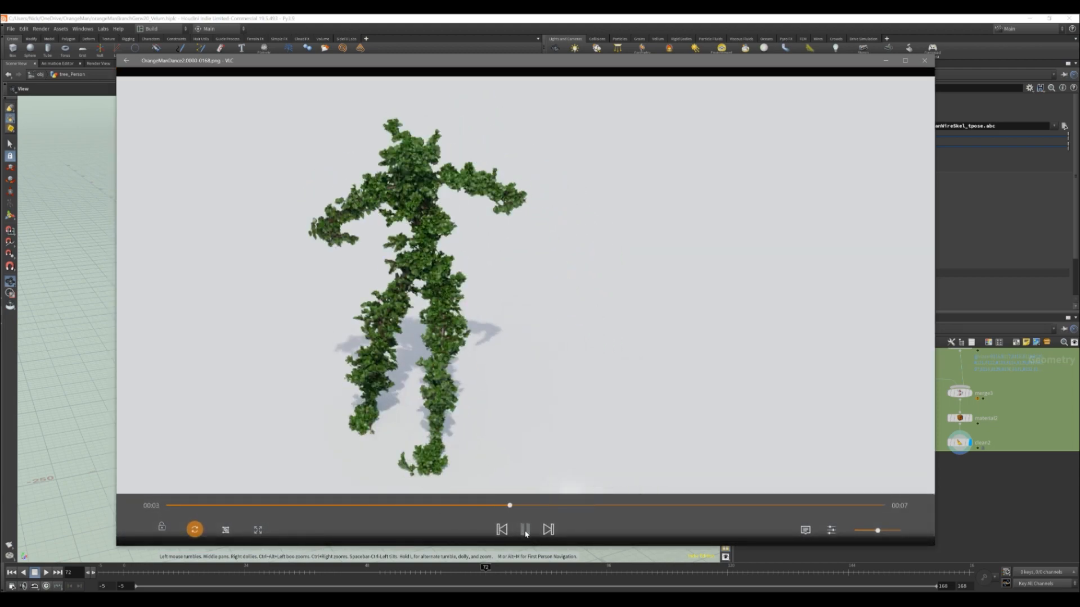
# Step: Stop the rendered leaf-figure animation preview and close the video player to return to the Houdini scene
pyautogui.click(525, 530)
pyautogui.click(924, 61)
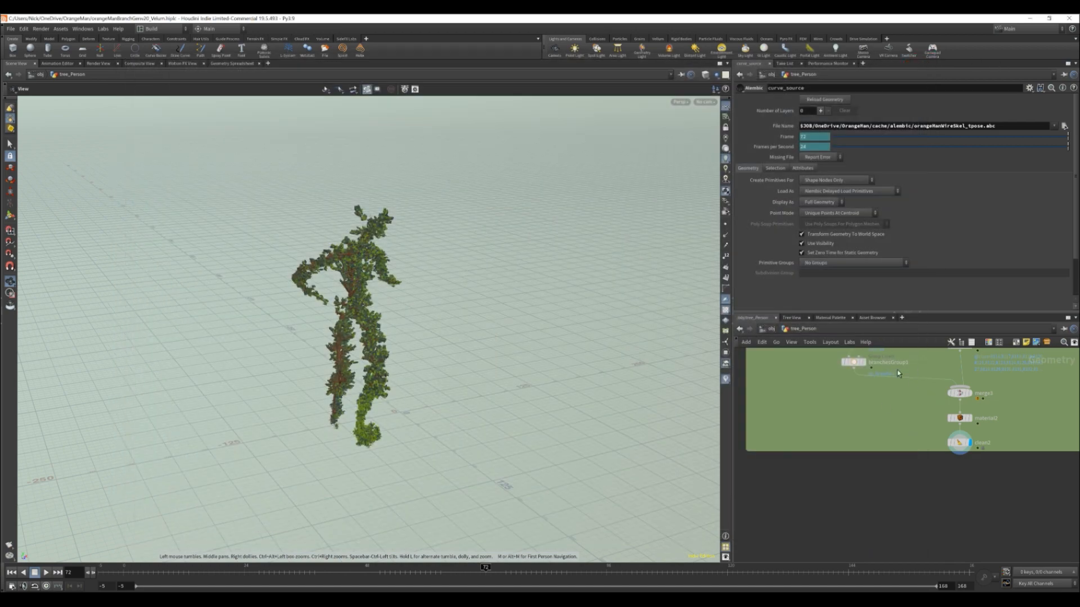
# Step: Display the skeleton curves from the curve_source node at the start of the network and view them from the front
pyautogui.scroll(-5, 907, 368)
pyautogui.moveTo(894, 382); pyautogui.dragTo(901, 454, button='middle')
pyautogui.scroll(-4, 902, 454)
pyautogui.scroll(3, 907, 464)
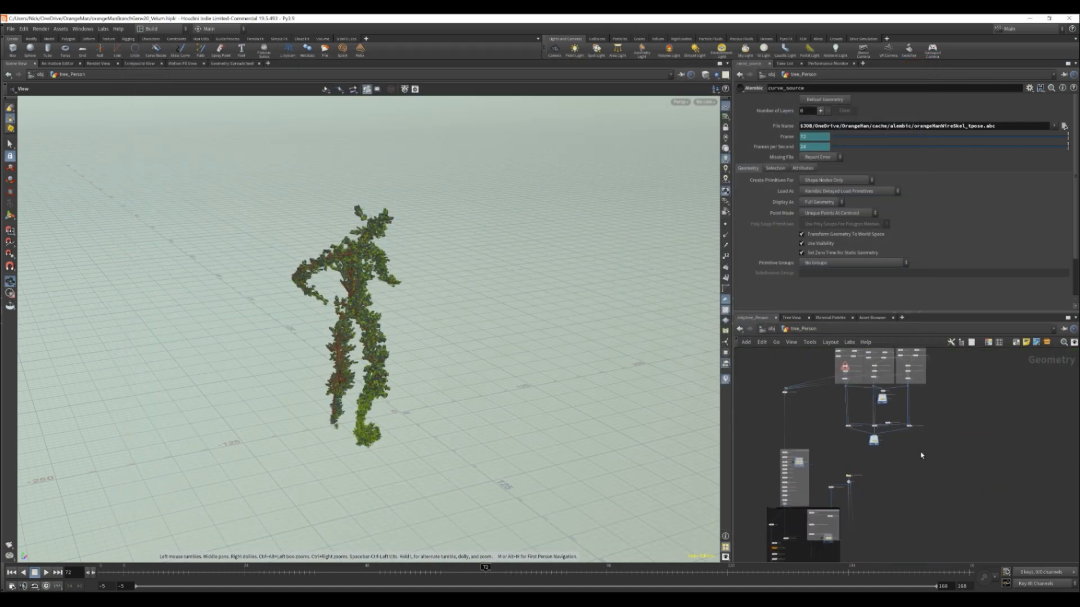
pyautogui.moveTo(885, 360); pyautogui.dragTo(910, 460, button='middle')
pyautogui.scroll(6, 910, 460)
pyautogui.scroll(-4, 938, 492)
pyautogui.moveTo(955, 406); pyautogui.dragTo(928, 448, button='middle')
pyautogui.scroll(4, 927, 448)
pyautogui.scroll(2, 927, 447)
pyautogui.click(901, 442)
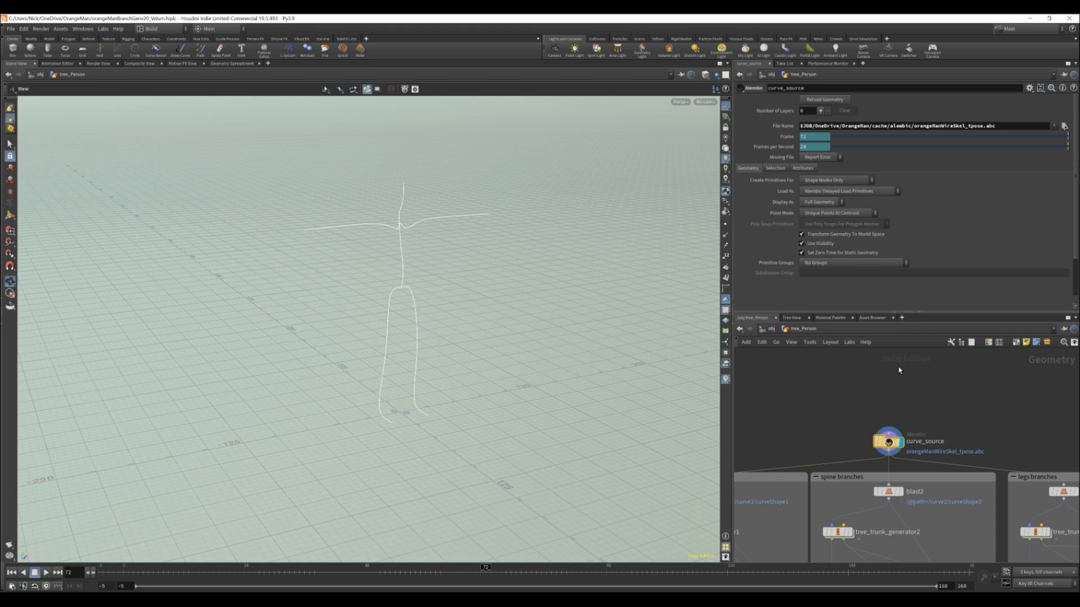
pyautogui.moveTo(393, 265); pyautogui.dragTo(381, 337)
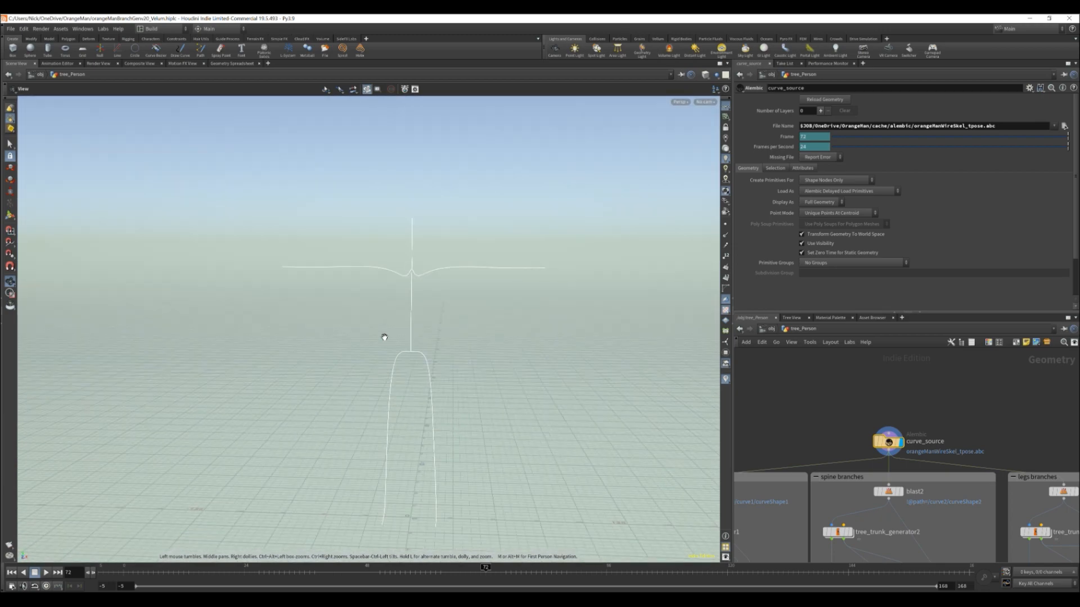
# Step: Display the arm curve isolated by the blast1 node below curve_source and show the node's parameters
pyautogui.scroll(-4, 830, 448)
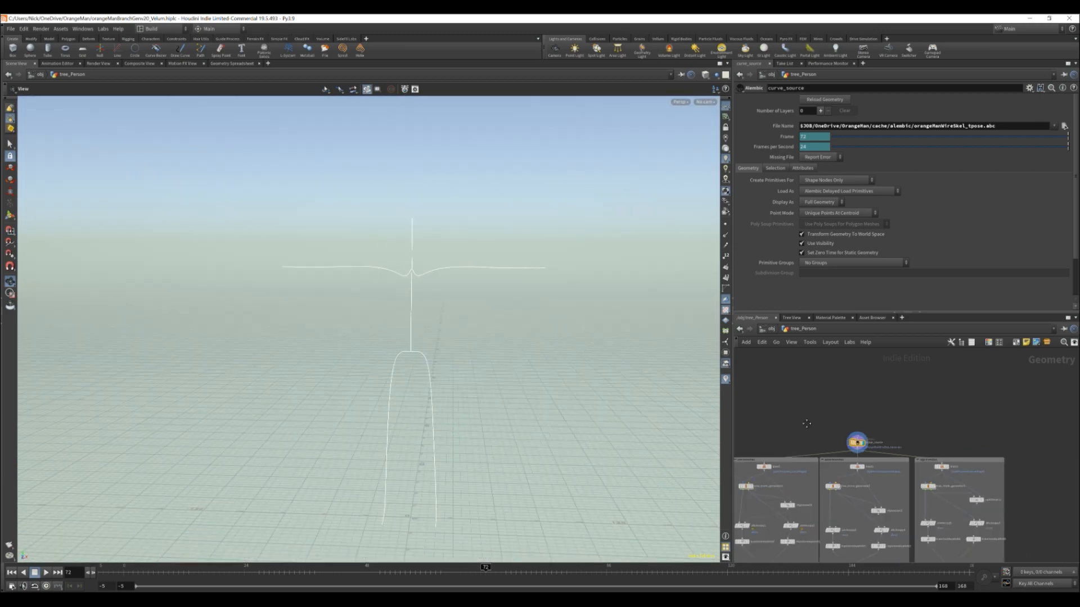
pyautogui.moveTo(879, 457); pyautogui.dragTo(878, 479, button='middle')
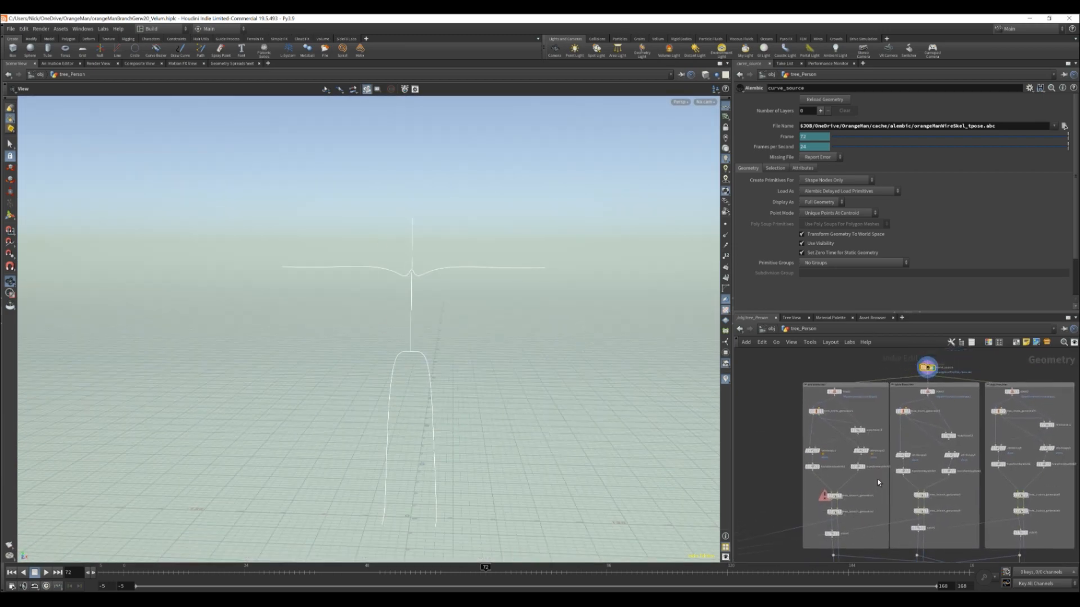
pyautogui.click(842, 383)
pyautogui.click(833, 392)
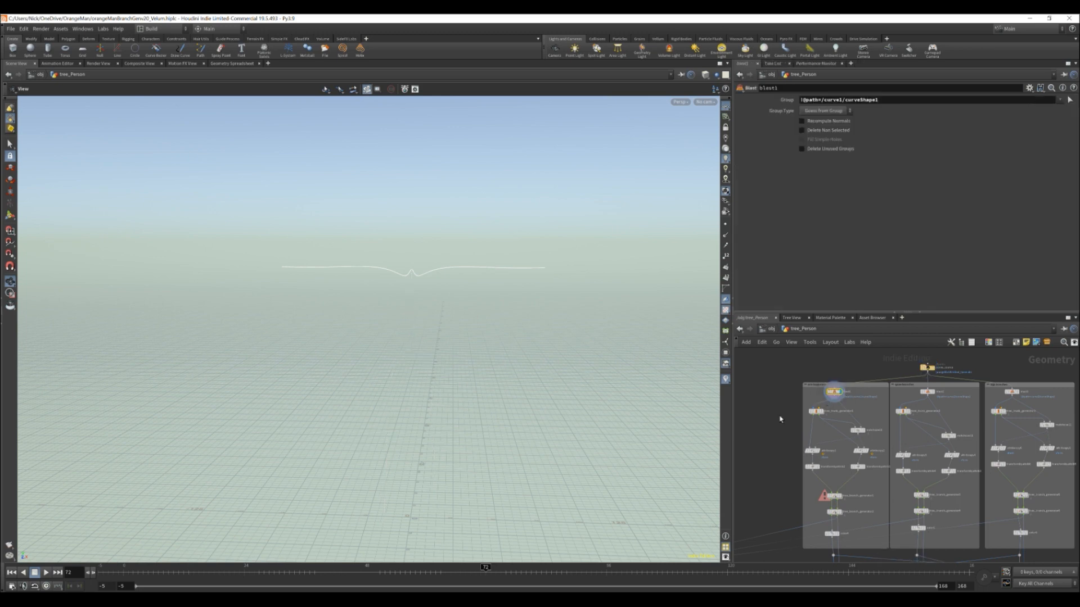
# Step: Display the arm trunk from the tree_trunk_generator1 node and show the generator's parameters
pyautogui.moveTo(864, 496); pyautogui.dragTo(875, 440, button='middle')
pyautogui.moveTo(849, 385); pyautogui.dragTo(857, 418, button='middle')
pyautogui.click(842, 379)
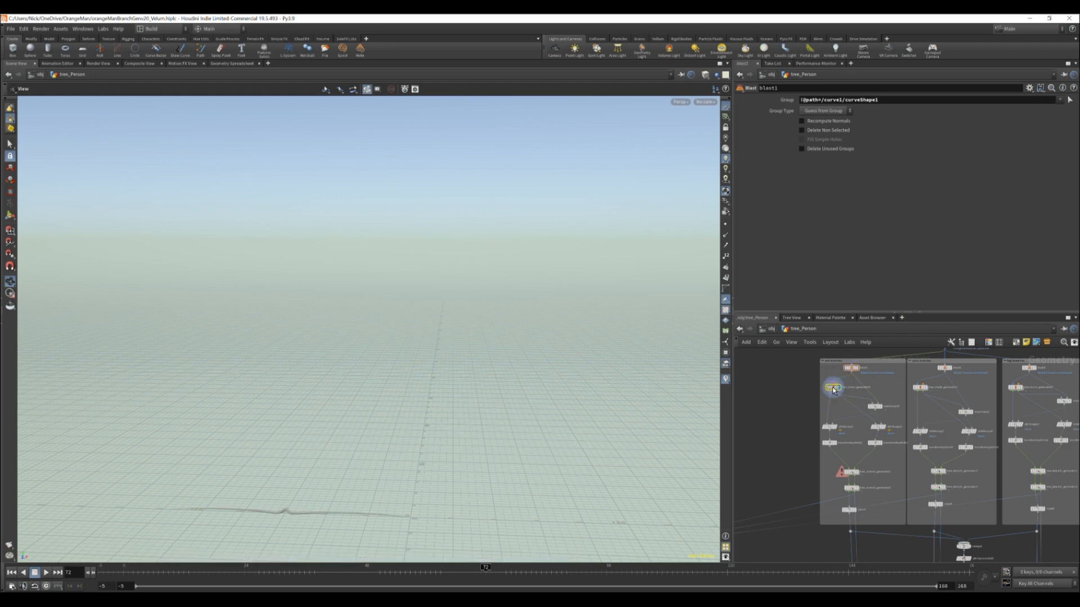
pyautogui.click(834, 388)
pyautogui.moveTo(349, 492); pyautogui.dragTo(393, 470, button='middle')
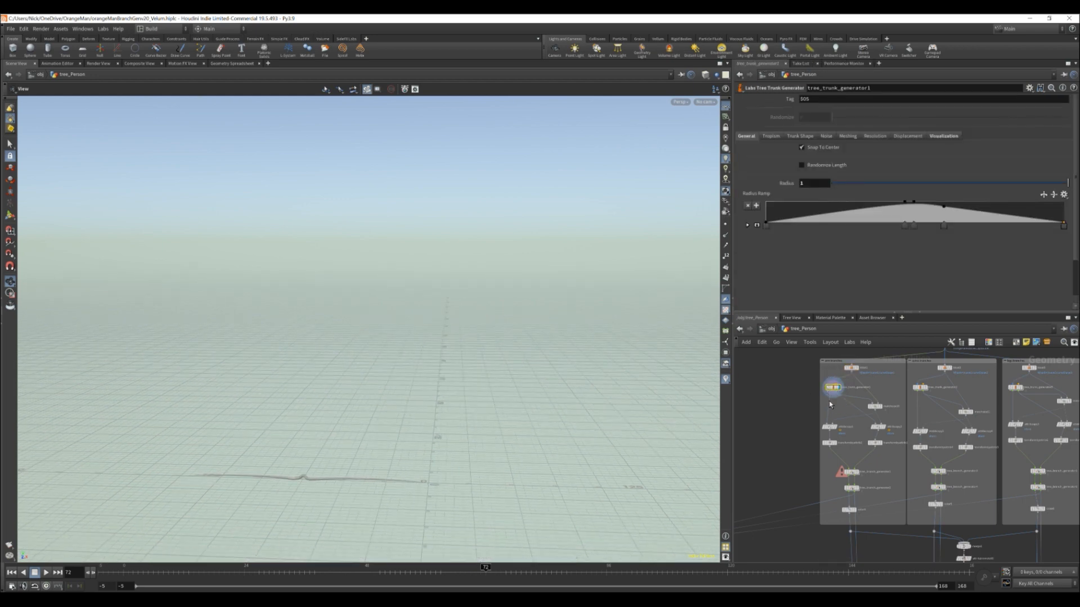
# Step: Display the results of transformbyattrib2 and transformbyattrib1 to compare the arm trunk mesh with its curve
pyautogui.moveTo(839, 444)
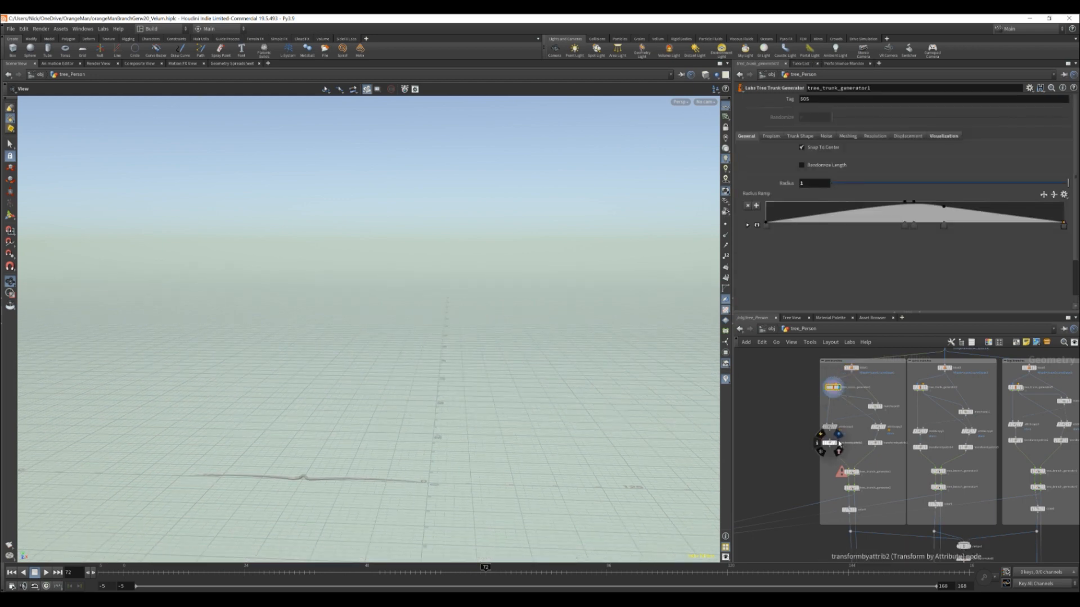
pyautogui.click(838, 435)
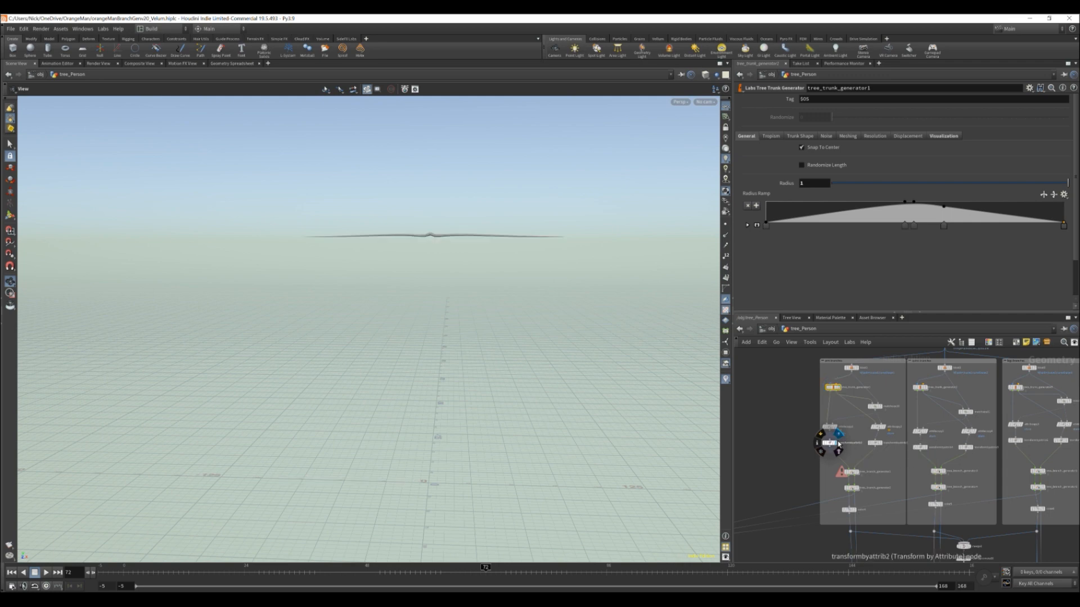
pyautogui.click(873, 441)
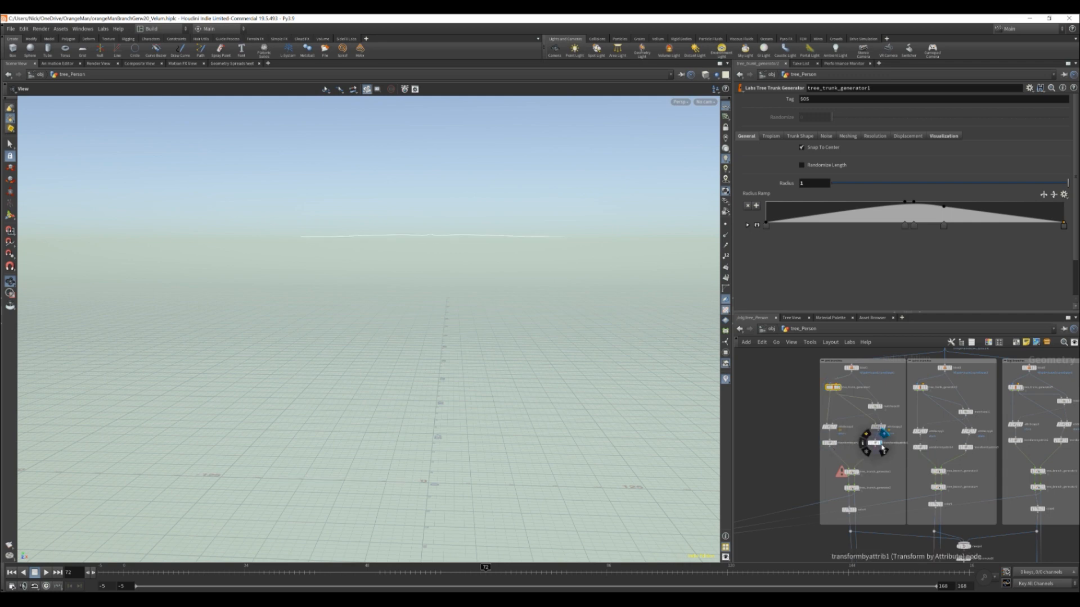
# Step: Inspect the arm branches and settings of tree_branch_generator1, and display the second branch generator below it
pyautogui.moveTo(855, 475)
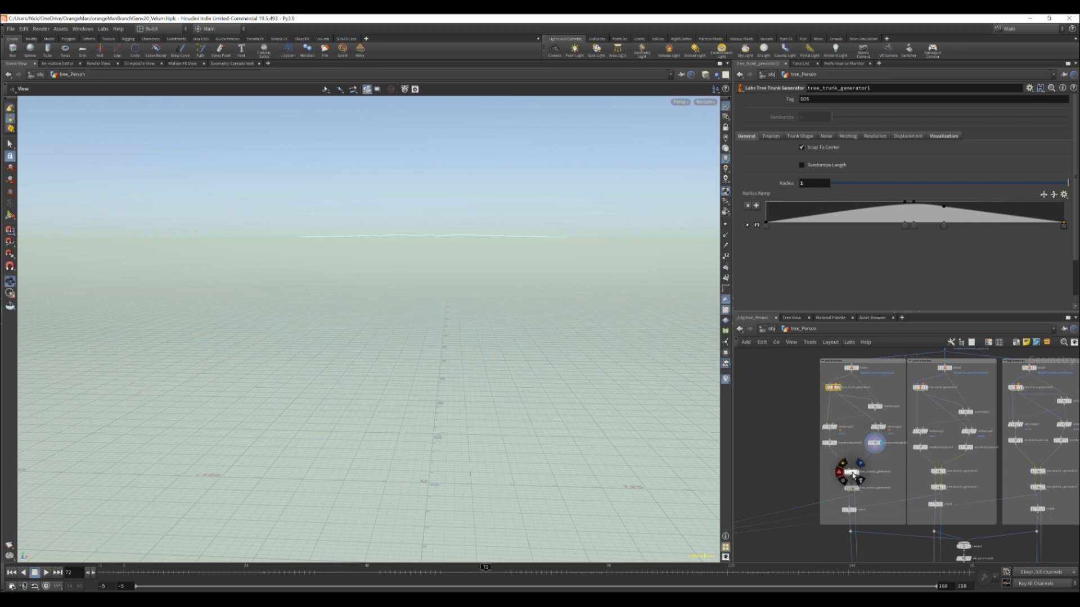
pyautogui.click(857, 473)
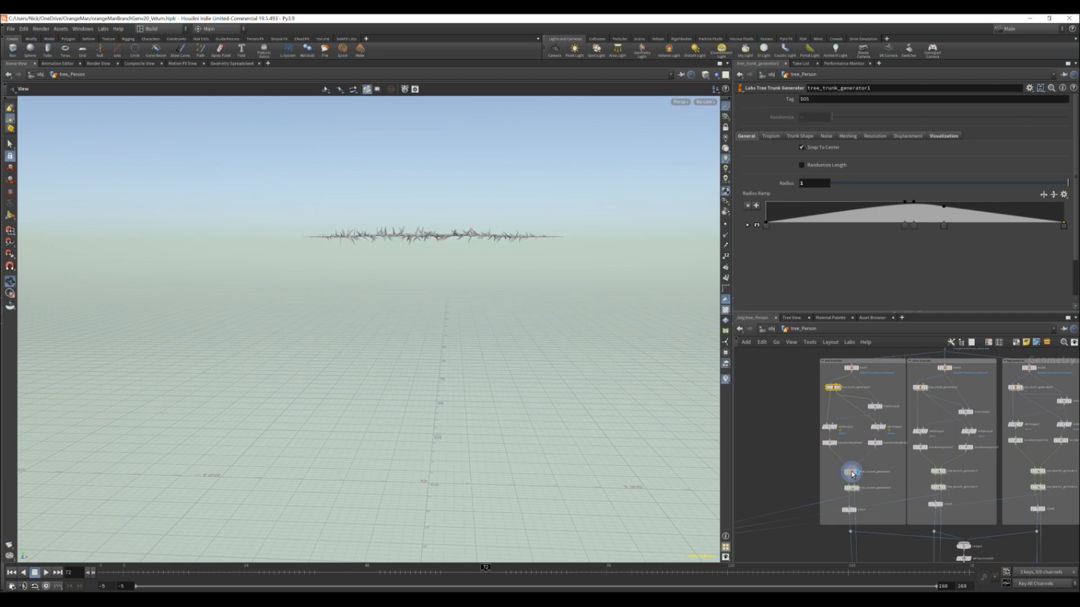
pyautogui.click(850, 473)
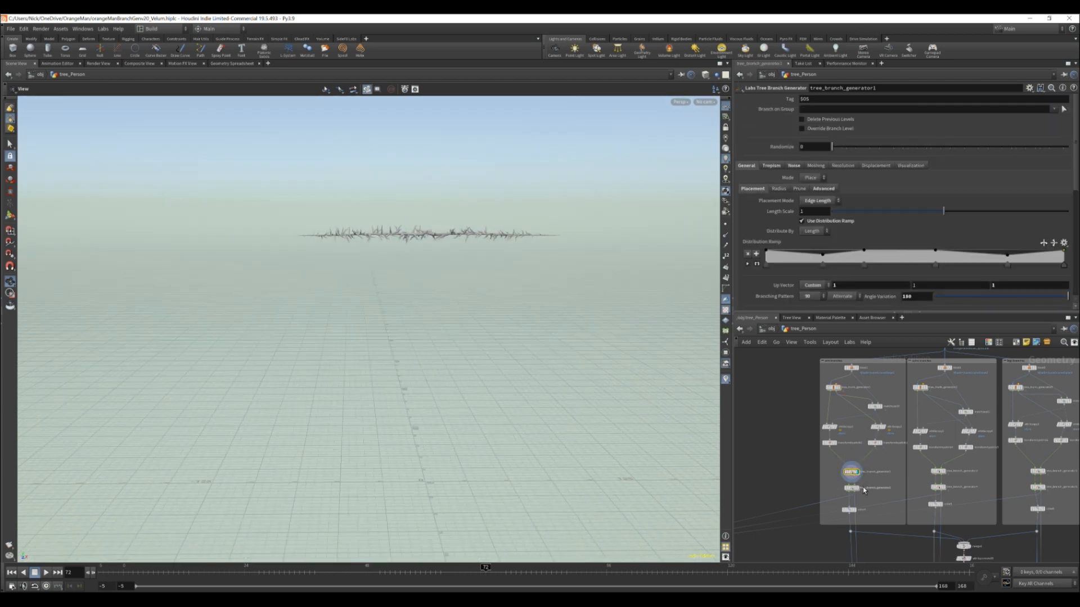
pyautogui.moveTo(852, 489)
# Step: Display the combined Curves_FullBody node and examine the full-body branch curves from several angles
pyautogui.moveTo(815, 496); pyautogui.dragTo(947, 424, button='middle')
pyautogui.scroll(3, 809, 478)
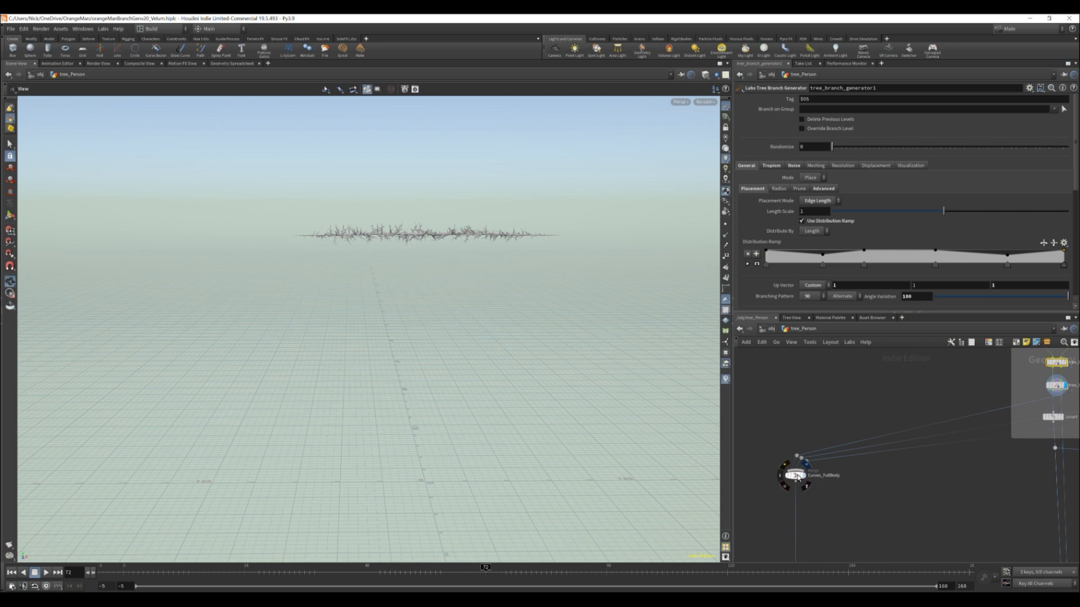
pyautogui.click(797, 476)
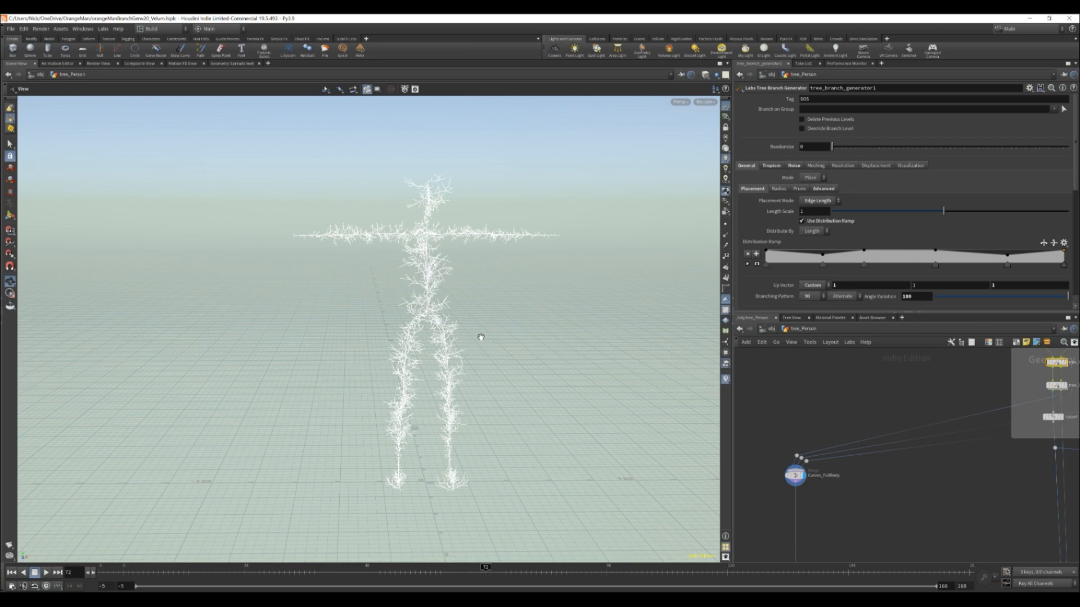
pyautogui.moveTo(429, 293); pyautogui.dragTo(564, 289)
pyautogui.moveTo(521, 246); pyautogui.dragTo(464, 347)
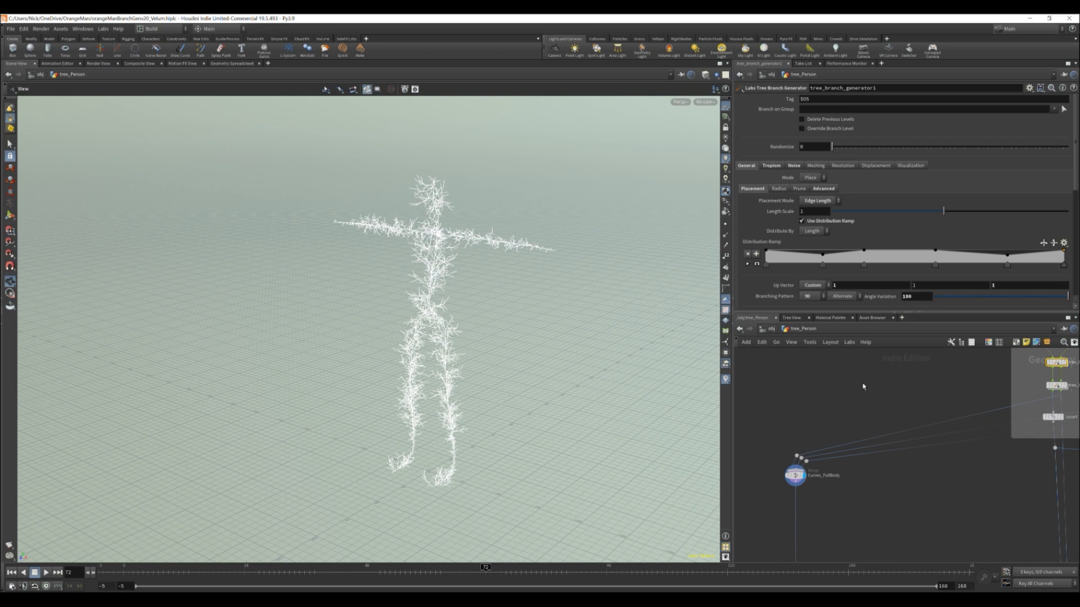
# Step: Display the null1 node at the end of the curve preparation group and briefly show its points
pyautogui.moveTo(908, 404); pyautogui.dragTo(699, 485, button='middle')
pyautogui.moveTo(833, 470); pyautogui.dragTo(835, 411, button='middle')
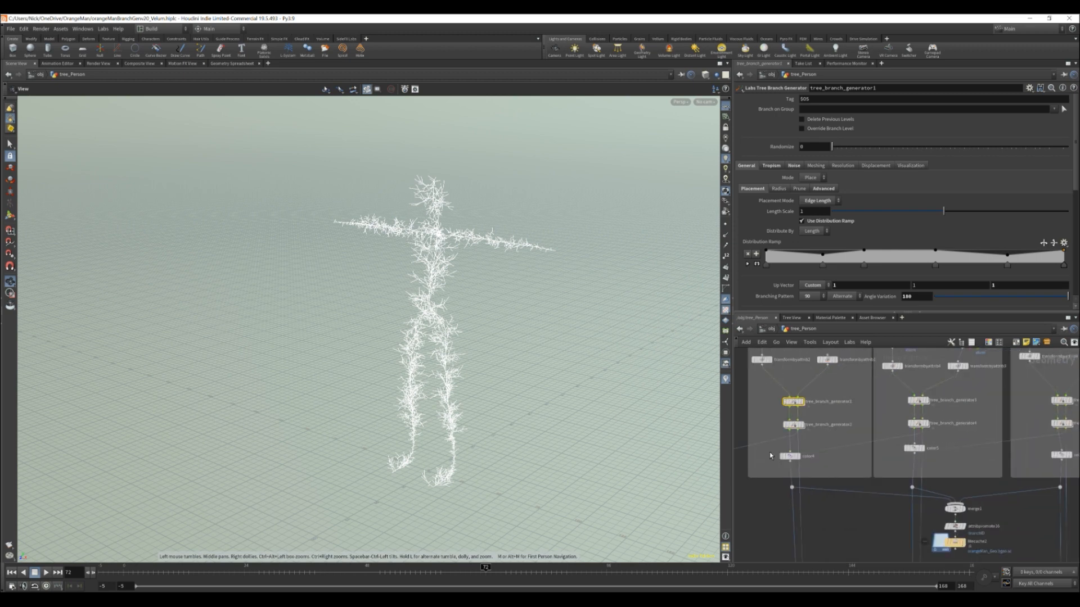
pyautogui.moveTo(758, 430); pyautogui.dragTo(938, 349, button='middle')
pyautogui.scroll(-5, 823, 436)
pyautogui.scroll(3, 877, 458)
pyautogui.moveTo(918, 554); pyautogui.dragTo(911, 477, button='middle')
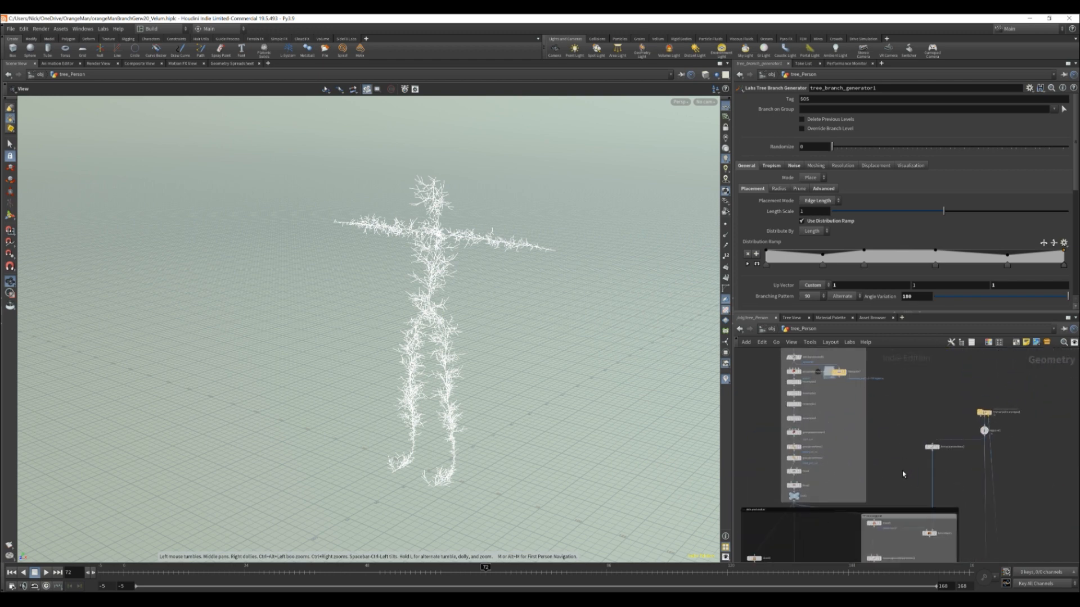
pyautogui.moveTo(765, 351); pyautogui.dragTo(825, 404, button='middle')
pyautogui.scroll(2, 824, 404)
pyautogui.moveTo(918, 497); pyautogui.dragTo(921, 376, button='middle')
pyautogui.click(844, 471)
pyautogui.moveTo(841, 472)
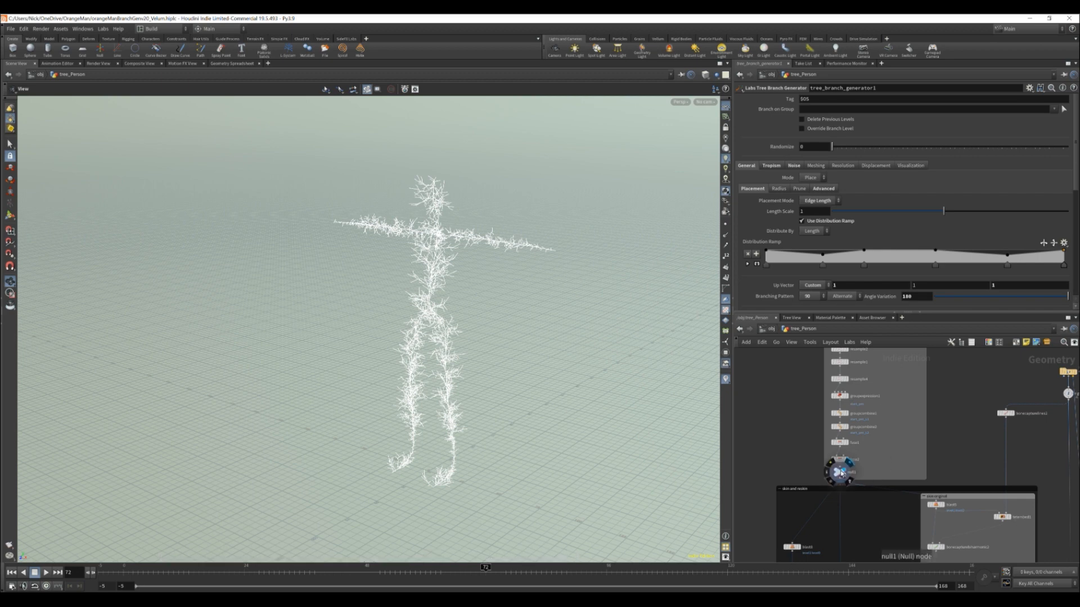
pyautogui.click(725, 224)
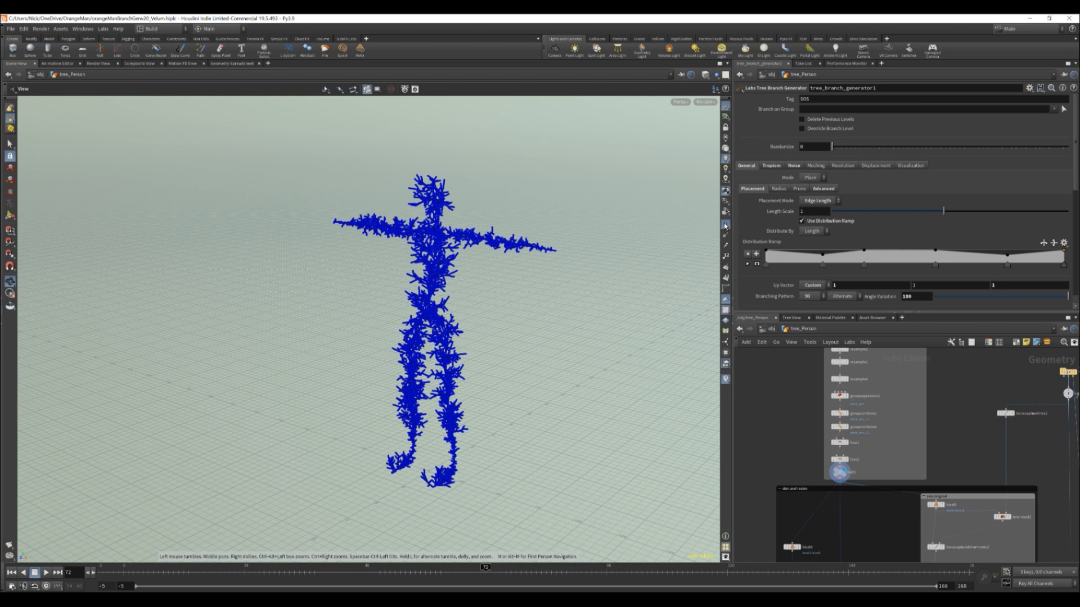
pyautogui.click(726, 224)
# Step: Display the characterAnimImport node's skinned figure and show its FBX import timing parameters
pyautogui.moveTo(945, 371); pyautogui.dragTo(914, 337, button='middle')
pyautogui.moveTo(930, 454); pyautogui.dragTo(869, 459, button='middle')
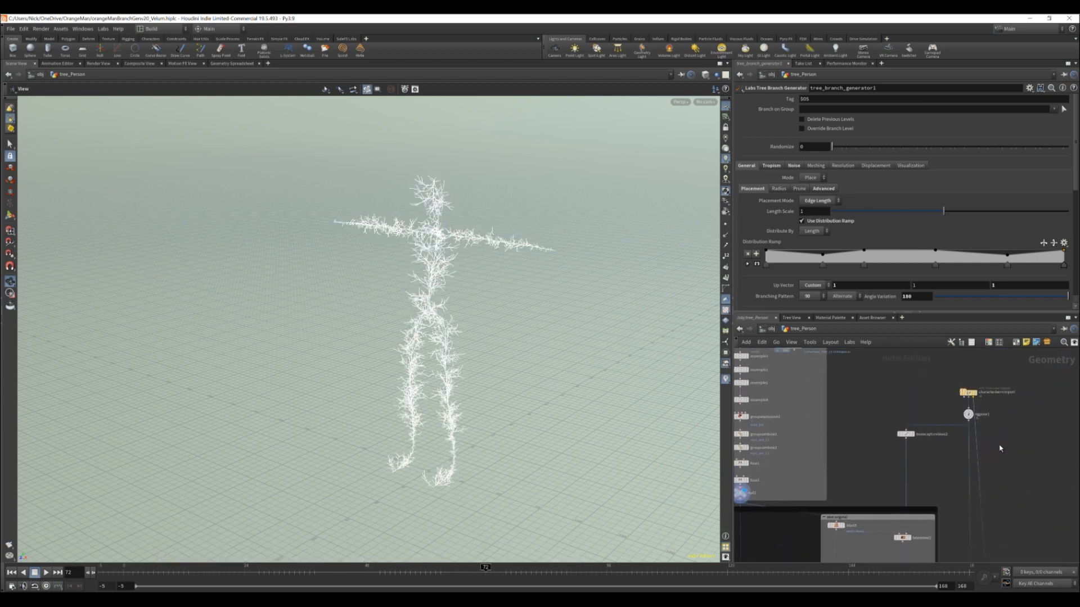
pyautogui.click(970, 394)
pyautogui.click(970, 395)
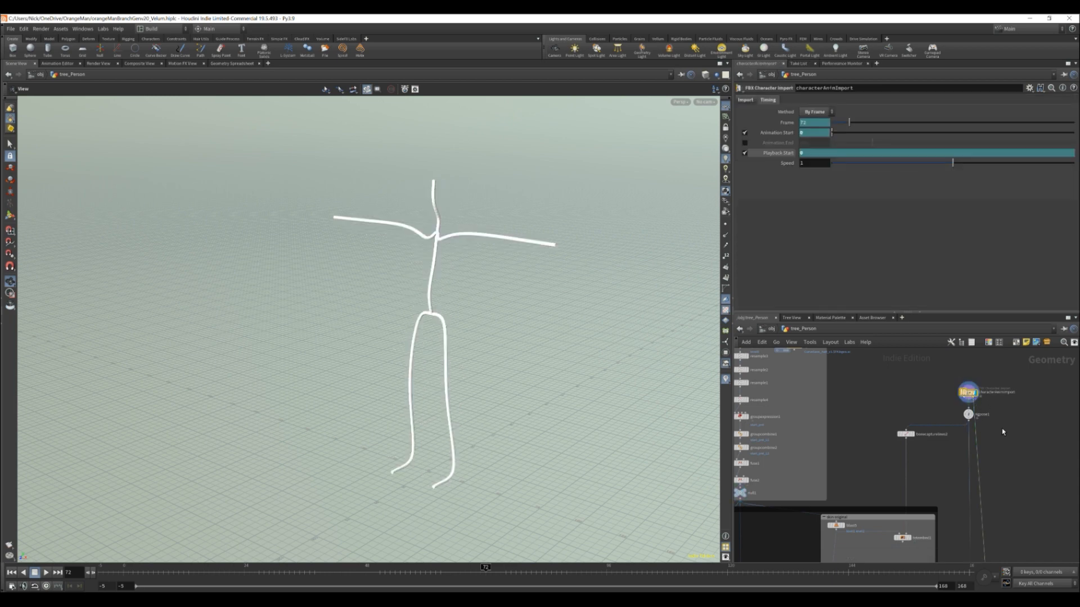
# Step: Display the rig pose skeleton and the capture lines from bonecapturelines2, showing the latter's parameters
pyautogui.scroll(2, 990, 403)
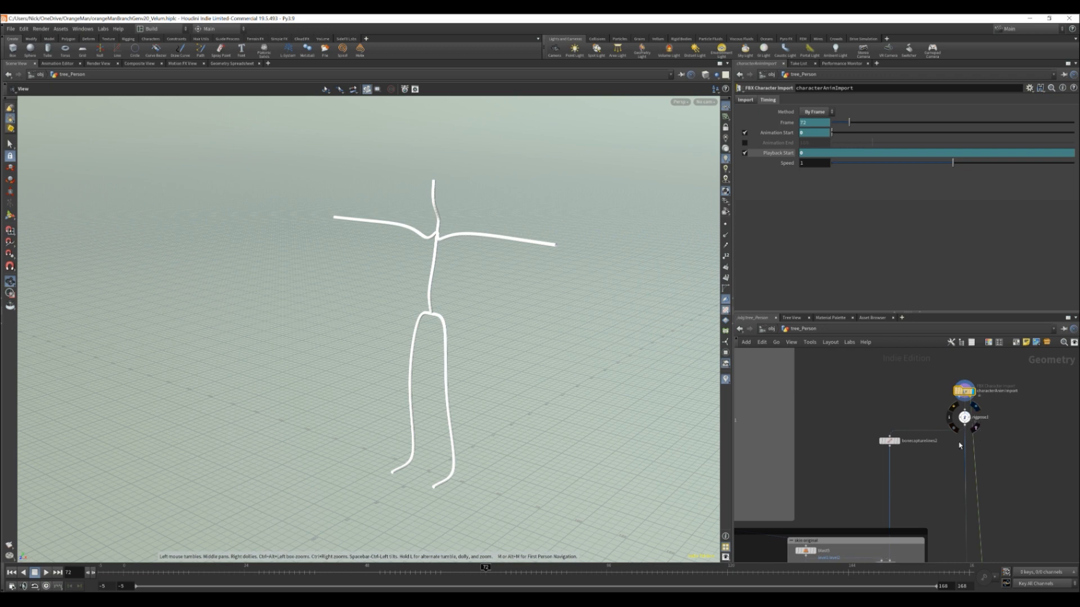
pyautogui.click(968, 418)
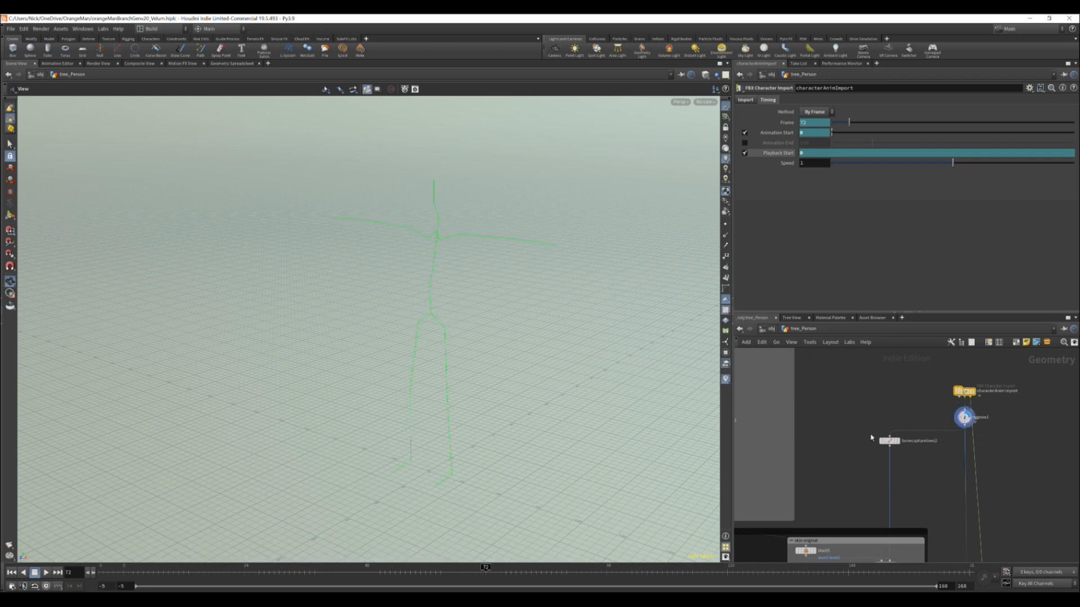
pyautogui.click(896, 440)
pyautogui.click(888, 441)
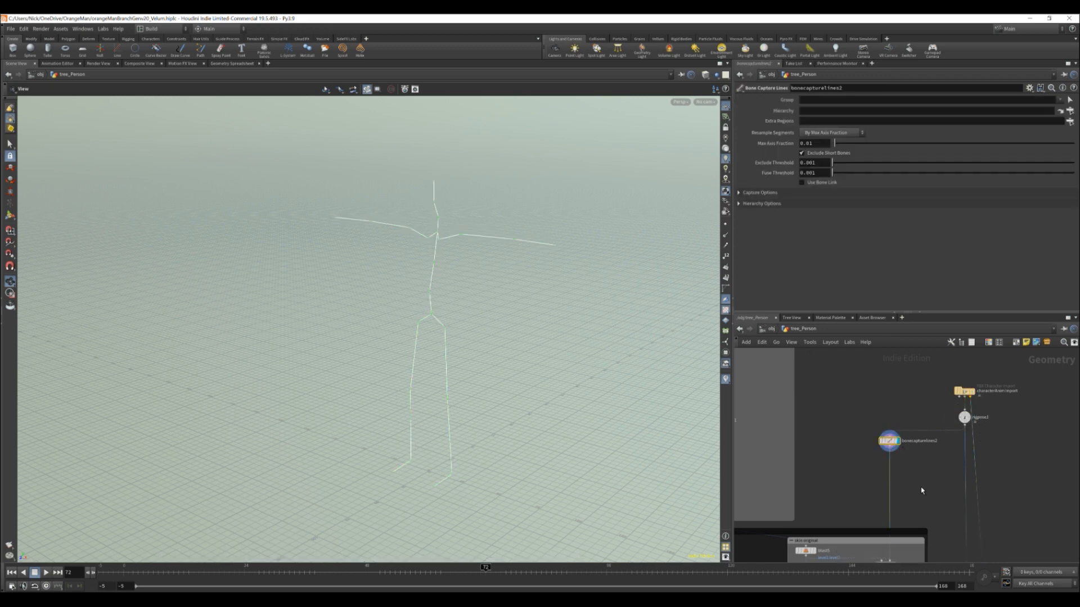
# Step: Display the original skeleton curves with capture weights from the capture layer paint node in the skin original group
pyautogui.moveTo(919, 484); pyautogui.dragTo(868, 403, button='middle')
pyautogui.moveTo(889, 472); pyautogui.dragTo(944, 485, button='middle')
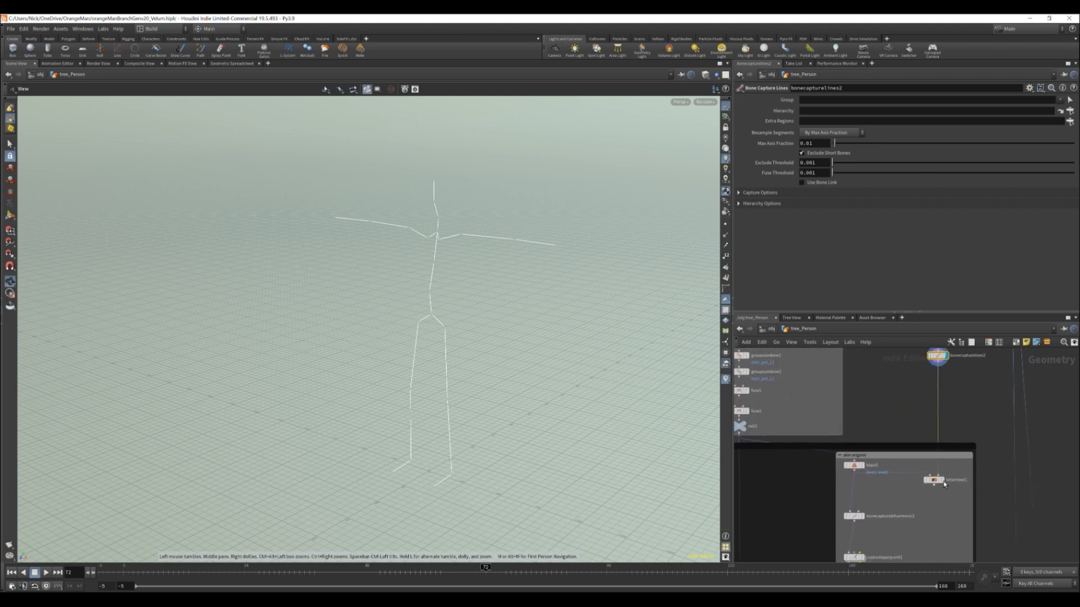
pyautogui.moveTo(891, 545); pyautogui.dragTo(931, 448, button='middle')
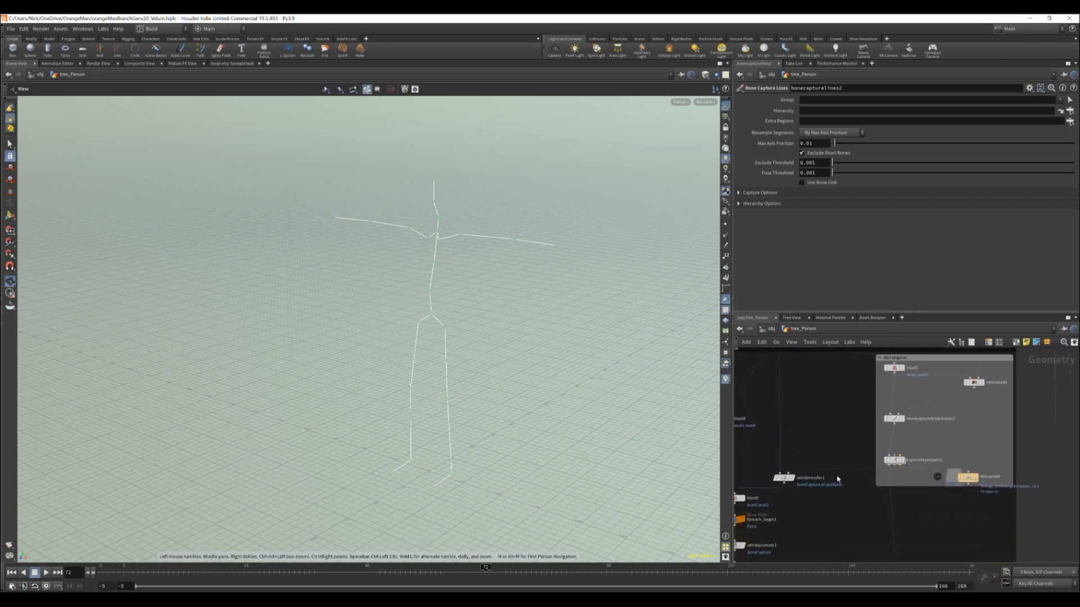
pyautogui.moveTo(846, 472); pyautogui.dragTo(875, 493, button='middle')
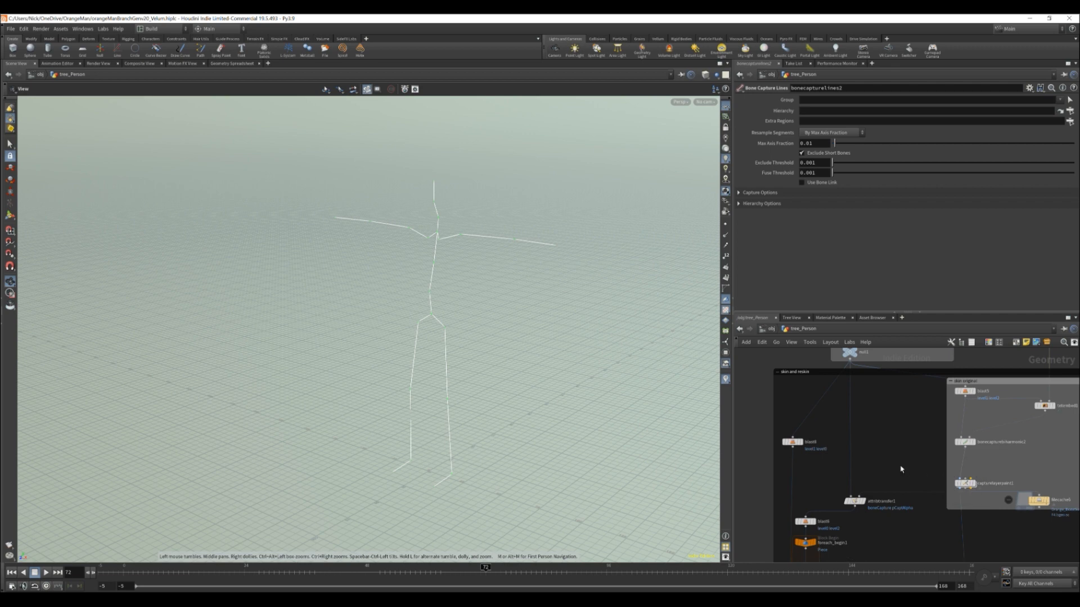
pyautogui.moveTo(977, 488)
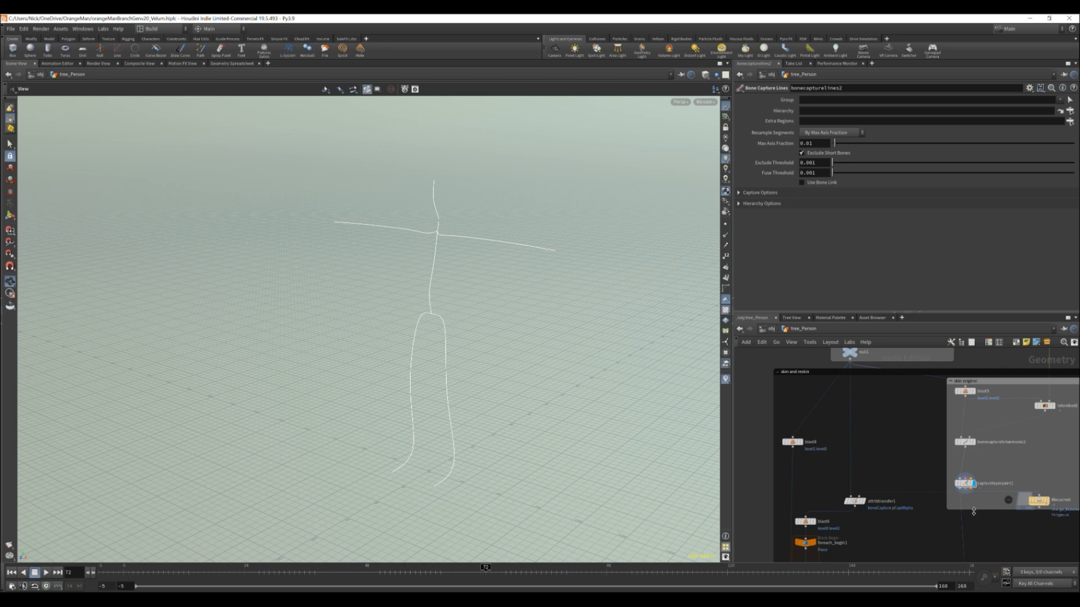
# Step: Inspect the attribtransfer1 node that transfers boneCapture and pCaptAlpha, and the blast node below it that removes level0 and level2
pyautogui.moveTo(896, 483); pyautogui.dragTo(894, 432, button='middle')
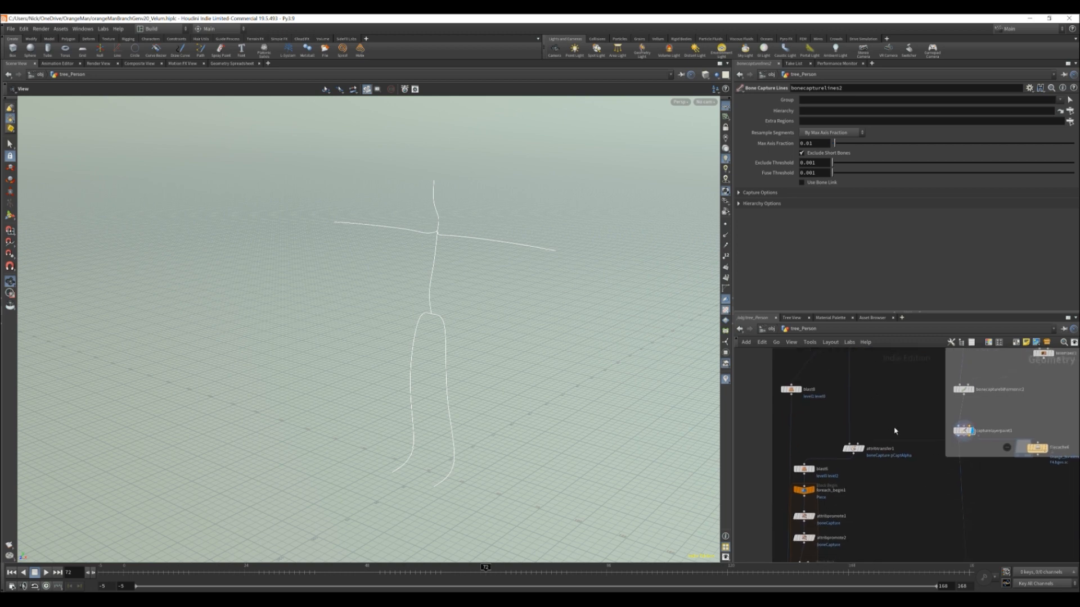
pyautogui.click(860, 448)
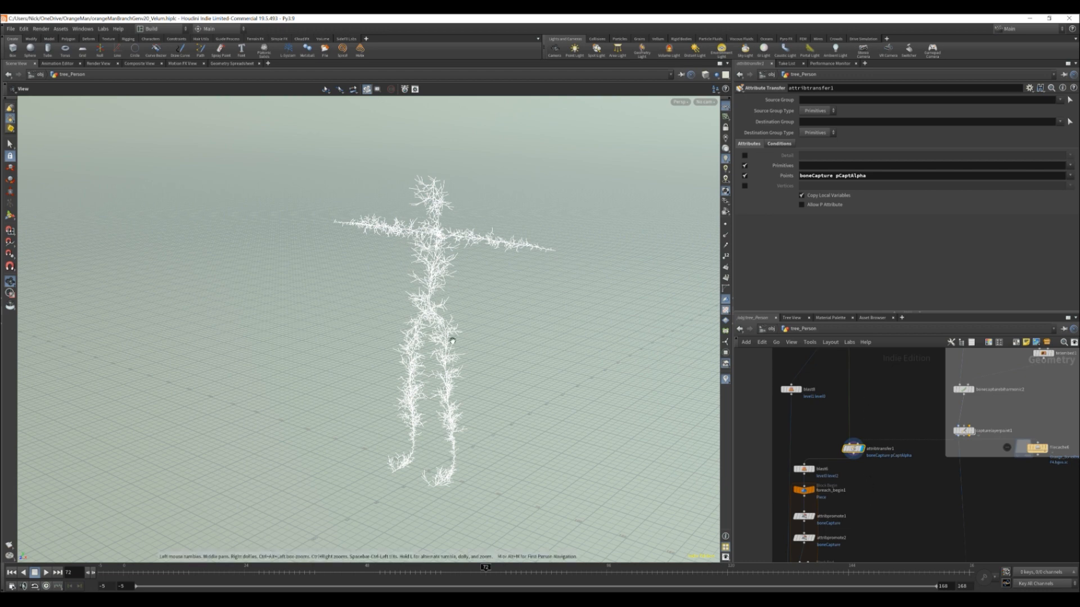
pyautogui.moveTo(873, 474); pyautogui.dragTo(894, 442, button='middle')
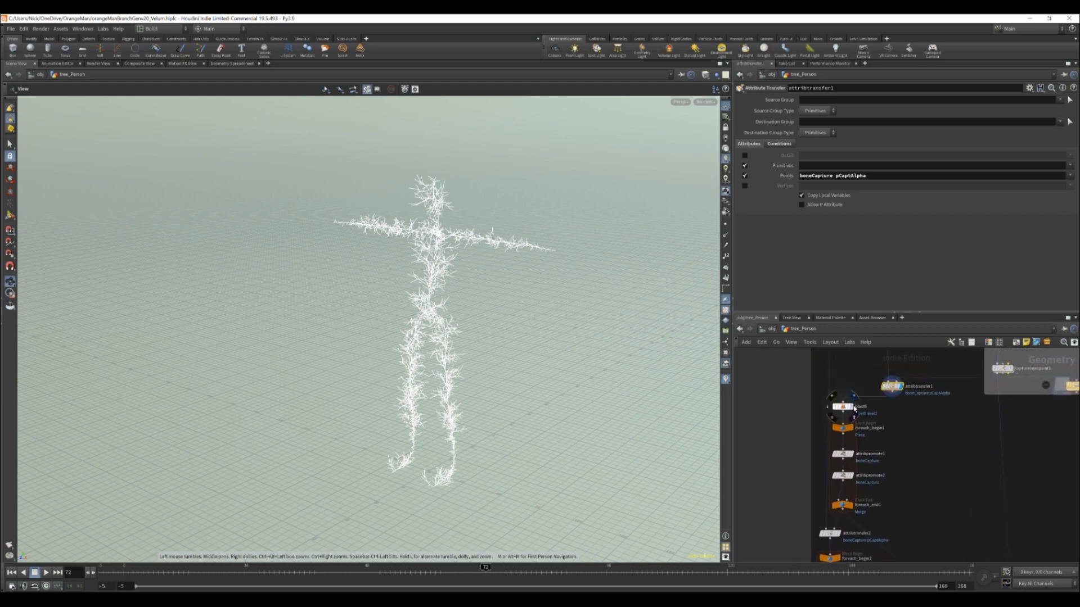
pyautogui.click(854, 409)
pyautogui.click(843, 406)
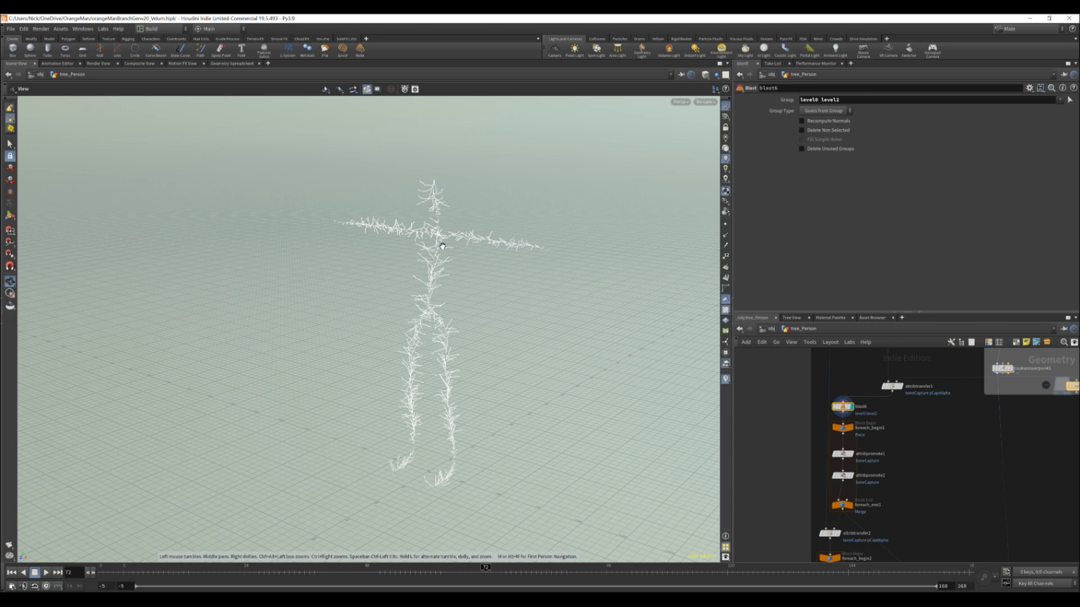
# Step: Display the output of the blast node above attribtransfer1 that removes level1 and level0, showing its parameters
pyautogui.moveTo(896, 456); pyautogui.dragTo(916, 387, button='middle')
pyautogui.scroll(-2, 873, 506)
pyautogui.moveTo(893, 478); pyautogui.dragTo(893, 444, button='middle')
pyautogui.scroll(2, 886, 448)
pyautogui.moveTo(919, 383); pyautogui.dragTo(934, 528, button='middle')
pyautogui.click(872, 374)
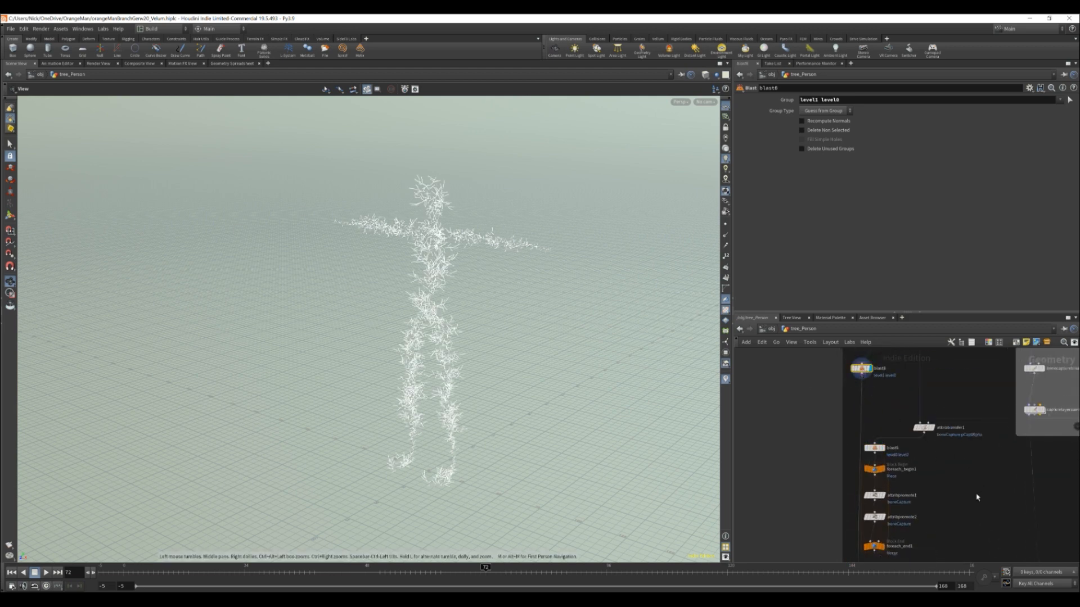
# Step: Follow the for-each attribute promotion chain down to the merge node and show the parameters of filecache1 below it
pyautogui.moveTo(978, 498); pyautogui.dragTo(946, 385, button='middle')
pyautogui.scroll(-1, 946, 386)
pyautogui.moveTo(964, 463); pyautogui.dragTo(932, 414, button='middle')
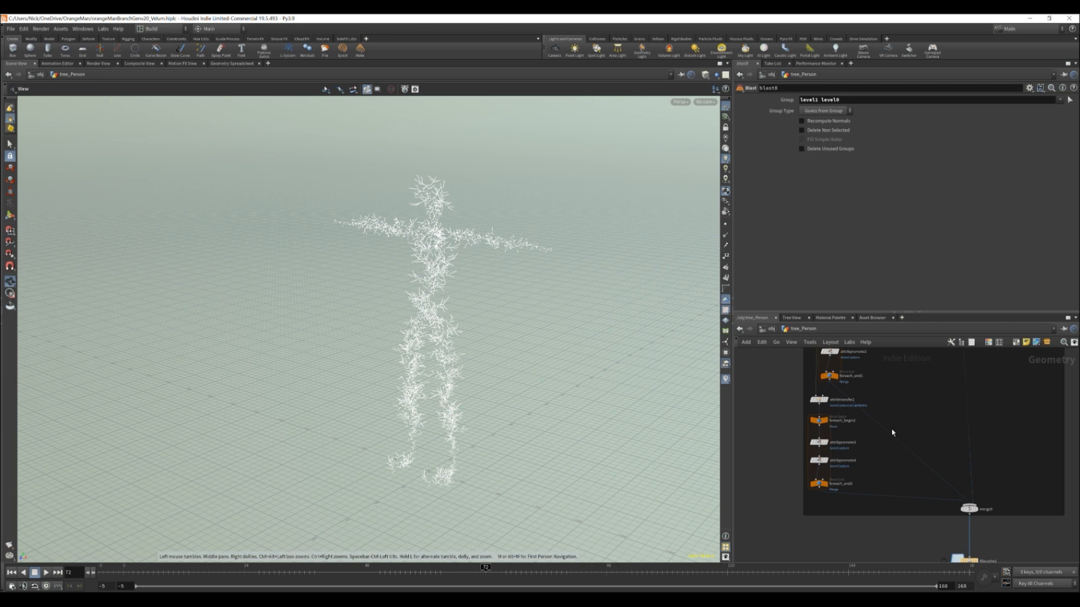
pyautogui.moveTo(904, 431); pyautogui.dragTo(846, 420, button='middle')
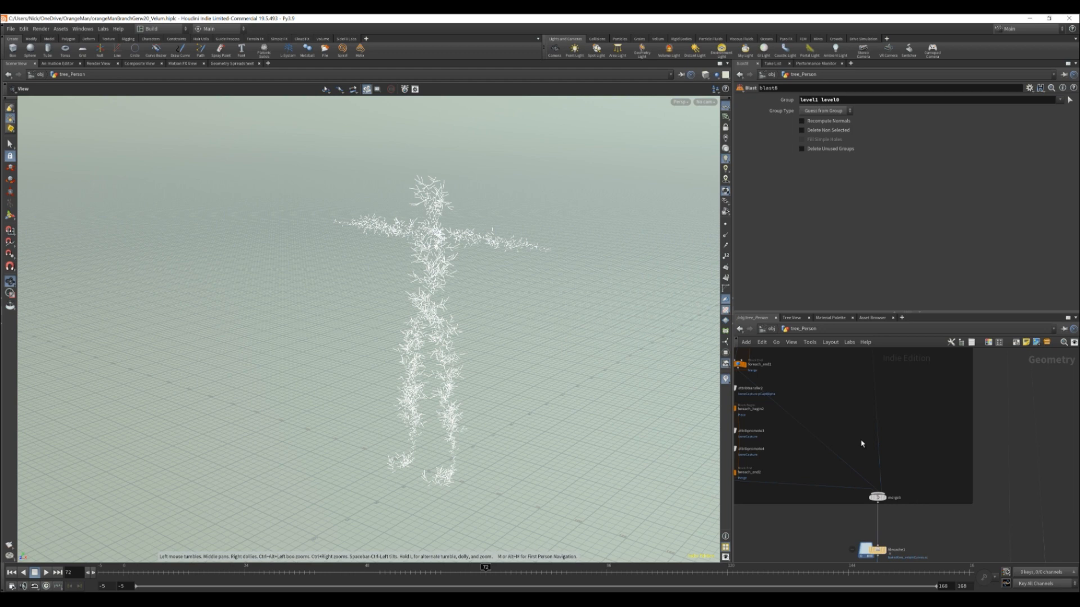
pyautogui.moveTo(904, 456); pyautogui.dragTo(908, 429, button='middle')
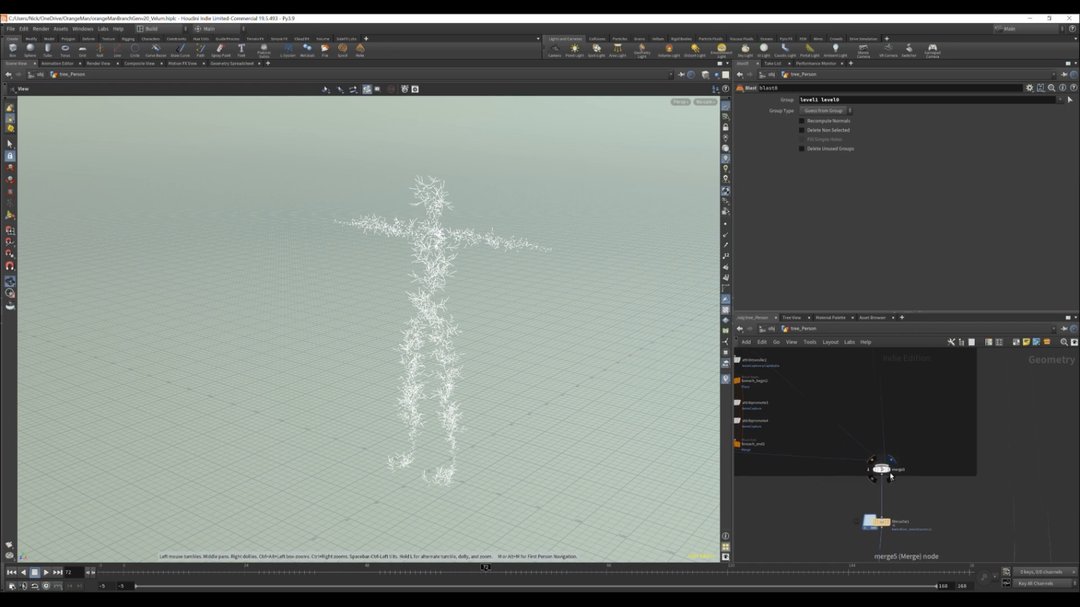
pyautogui.click(885, 525)
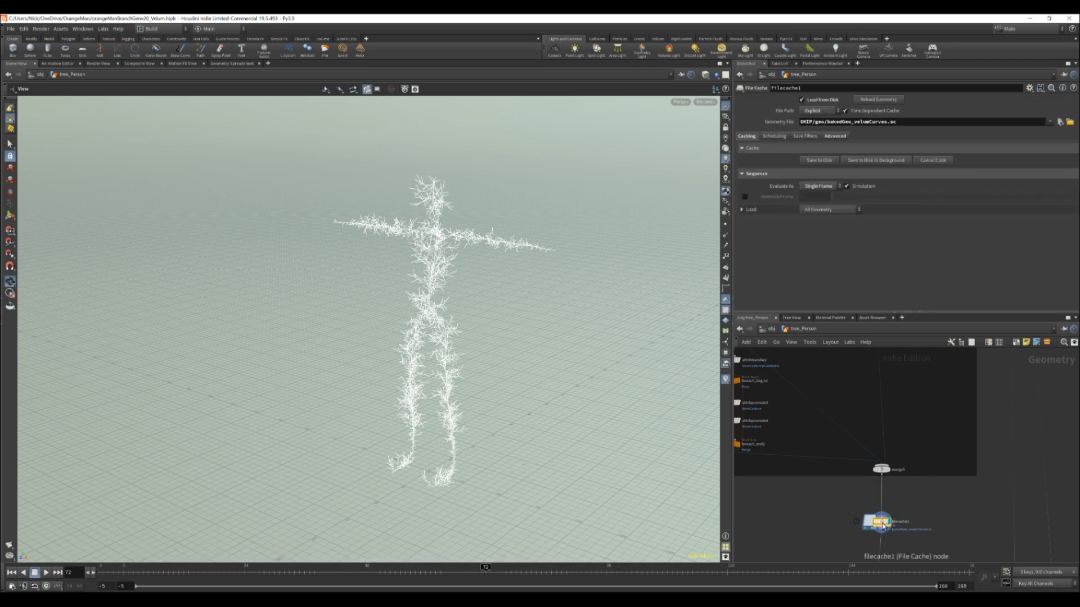
# Step: Display the bonedeform2 result in the vellum branch hair sim group and scrub the animation back to frame -5
pyautogui.moveTo(932, 543); pyautogui.dragTo(909, 492, button='middle')
pyautogui.moveTo(930, 549); pyautogui.dragTo(855, 422, button='middle')
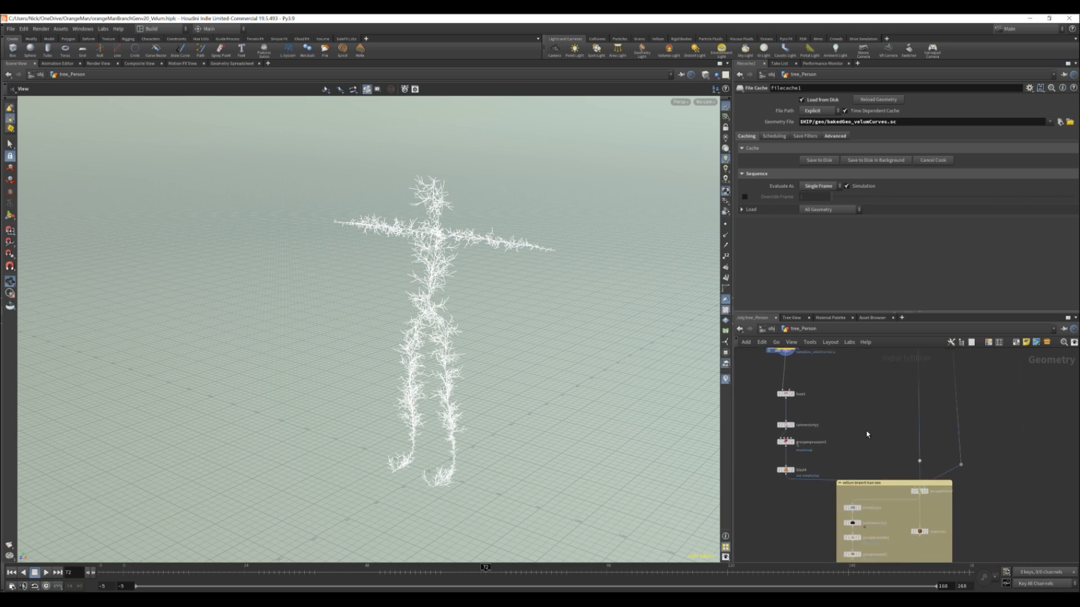
pyautogui.moveTo(887, 465); pyautogui.dragTo(877, 419, button='middle')
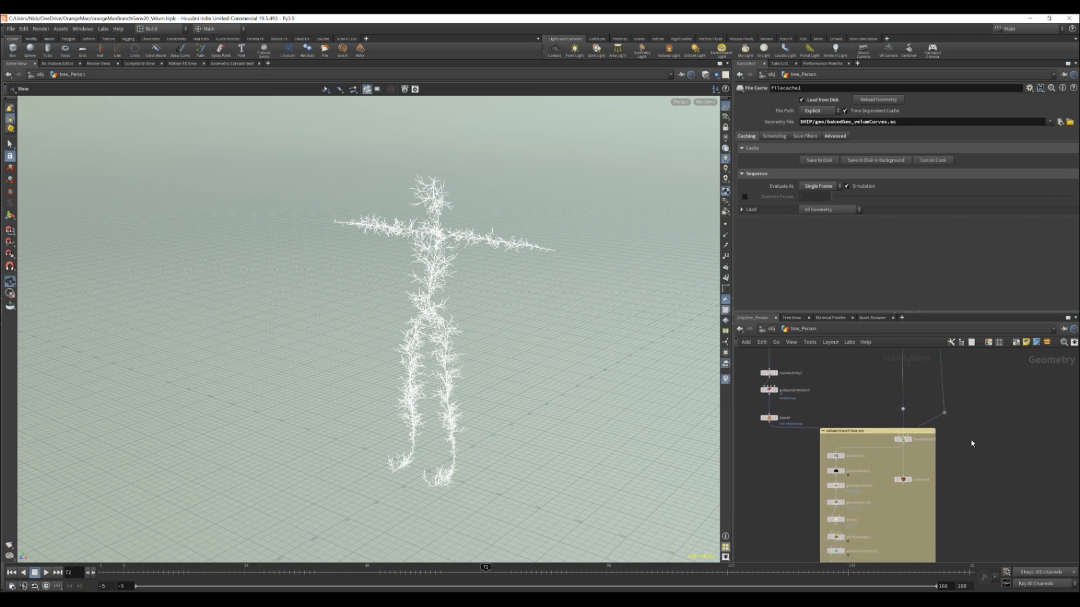
pyautogui.scroll(-5, 972, 445)
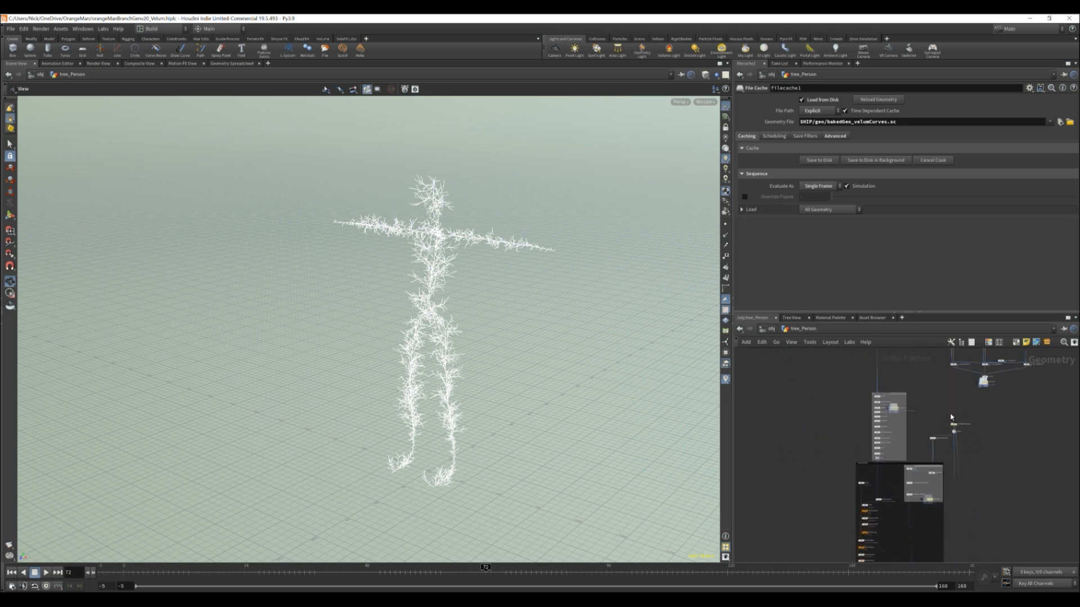
pyautogui.scroll(5, 951, 417)
pyautogui.scroll(-5, 983, 494)
pyautogui.moveTo(984, 523); pyautogui.dragTo(979, 351, button='middle')
pyautogui.moveTo(998, 554); pyautogui.dragTo(991, 486, button='middle')
pyautogui.scroll(5, 991, 486)
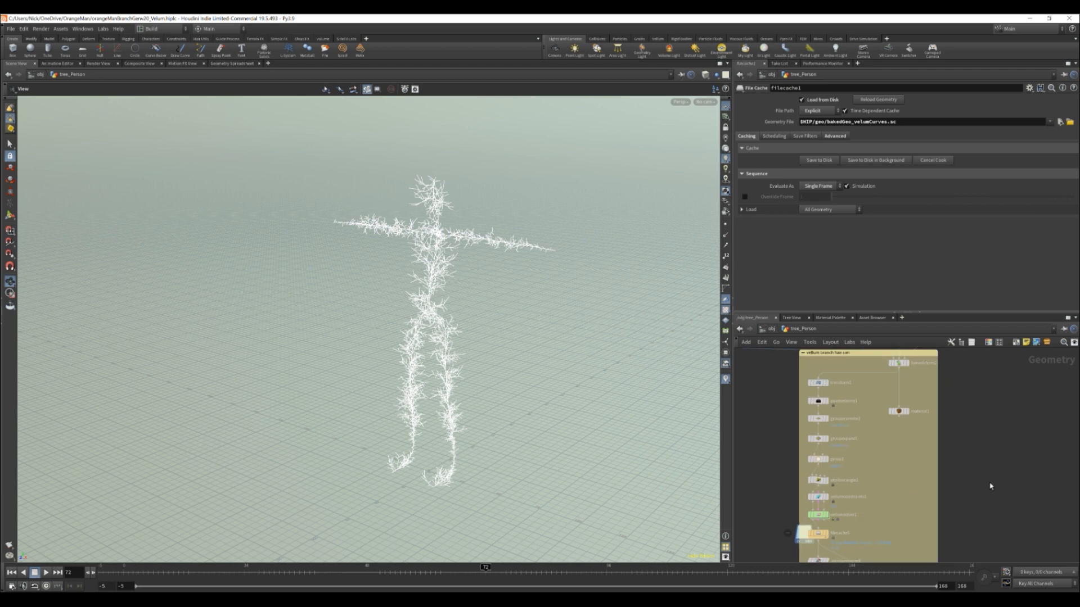
pyautogui.moveTo(944, 431); pyautogui.dragTo(959, 516, button='middle')
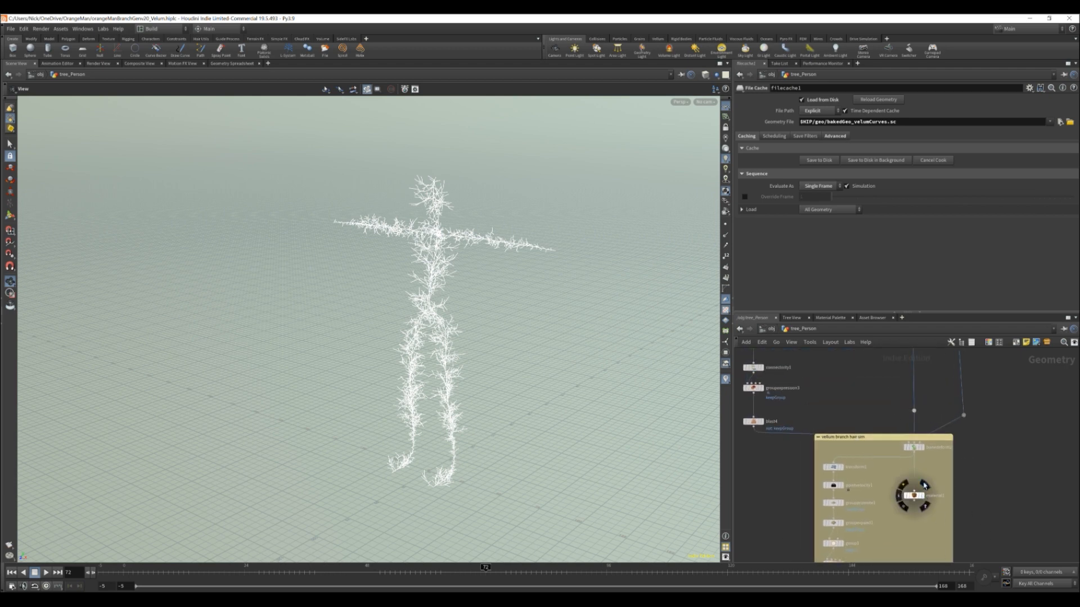
pyautogui.click(924, 455)
pyautogui.click(923, 456)
pyautogui.click(922, 448)
pyautogui.click(915, 448)
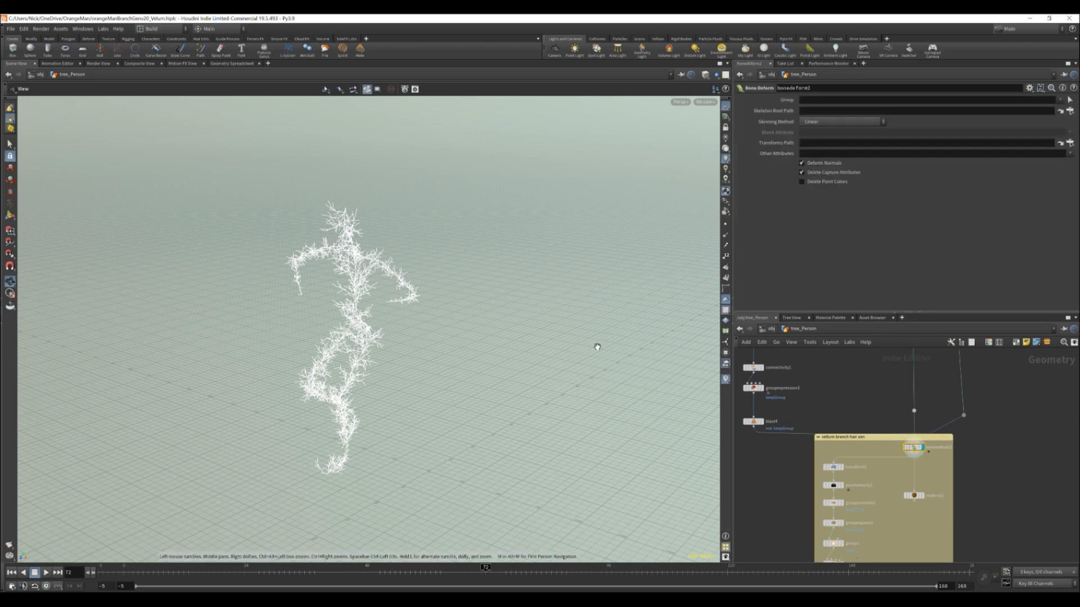
pyautogui.moveTo(112, 567); pyautogui.dragTo(95, 477)
# Step: Look over the green and orange node groups downstream of the vellum branch hair sim group
pyautogui.scroll(-5, 1001, 487)
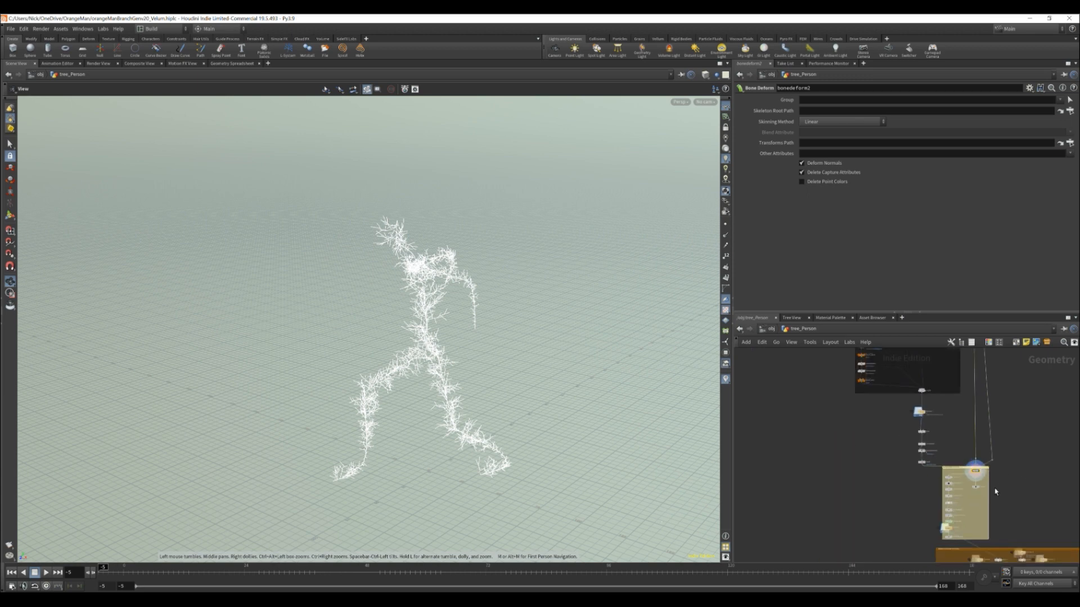
pyautogui.moveTo(1003, 487); pyautogui.dragTo(725, 448, button='middle')
pyautogui.moveTo(795, 451); pyautogui.dragTo(669, 358, button='middle')
pyautogui.scroll(2, 856, 472)
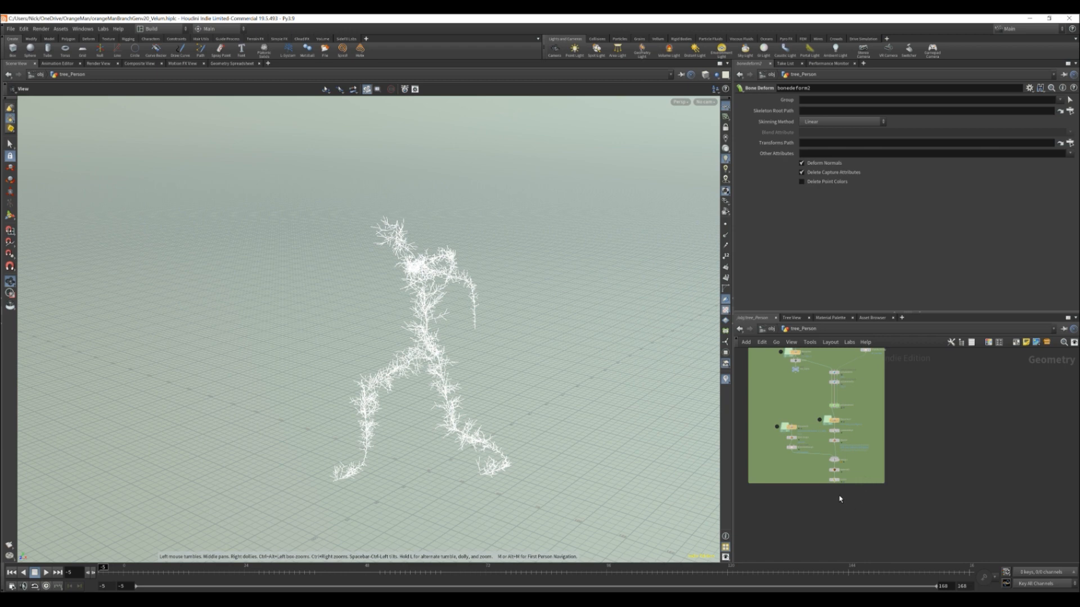
pyautogui.moveTo(886, 408); pyautogui.dragTo(918, 533, button='middle')
pyautogui.moveTo(794, 397); pyautogui.dragTo(868, 484, button='middle')
pyautogui.scroll(3, 868, 478)
pyautogui.scroll(-4, 838, 432)
pyautogui.moveTo(973, 540); pyautogui.dragTo(1036, 377, button='middle')
pyautogui.scroll(4, 990, 410)
pyautogui.scroll(-3, 1033, 376)
pyautogui.moveTo(962, 405); pyautogui.dragTo(967, 471, button='middle')
pyautogui.scroll(1, 867, 410)
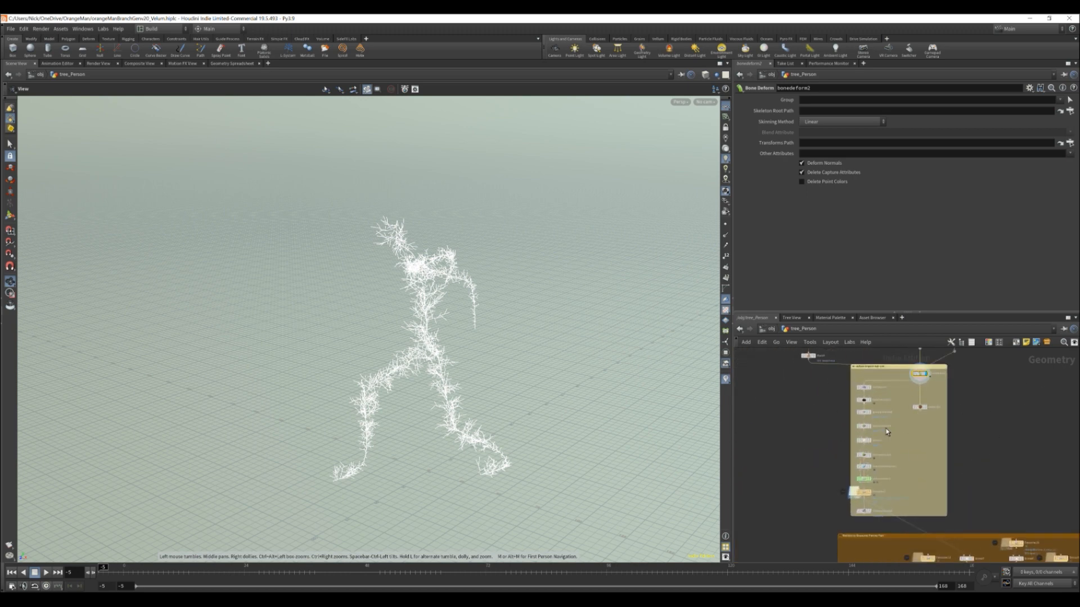
# Step: Examine the node chain in the vellum branch hair sim group and show the hair constraint parameters of vellumconstraints1
pyautogui.scroll(1, 840, 463)
pyautogui.moveTo(842, 463); pyautogui.dragTo(787, 465, button='middle')
pyautogui.scroll(2, 787, 465)
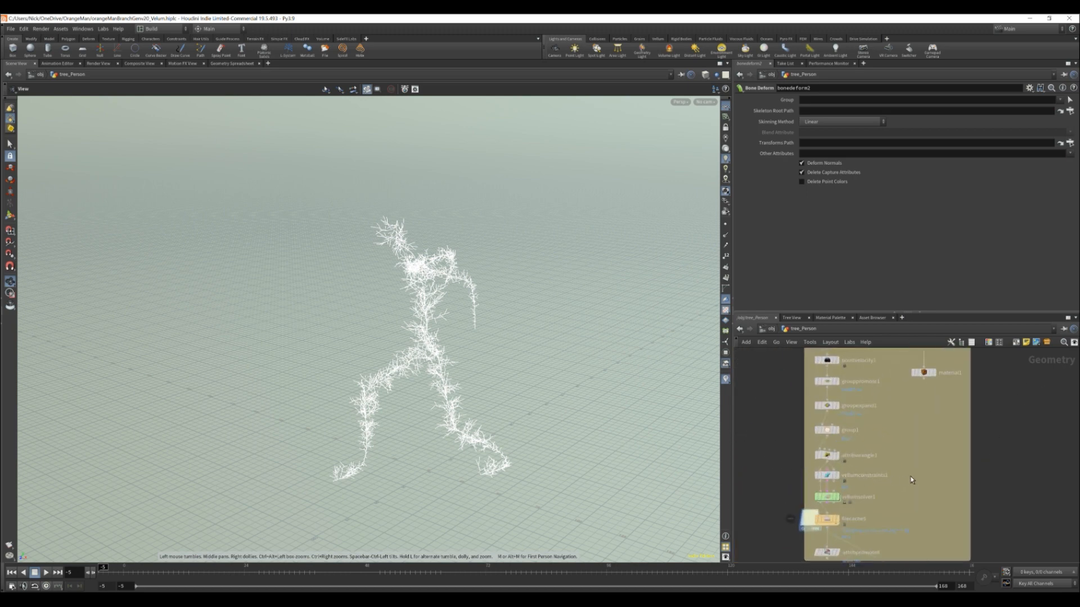
pyautogui.scroll(-2, 911, 477)
pyautogui.moveTo(908, 494); pyautogui.dragTo(893, 526, button='middle')
pyautogui.scroll(2, 863, 410)
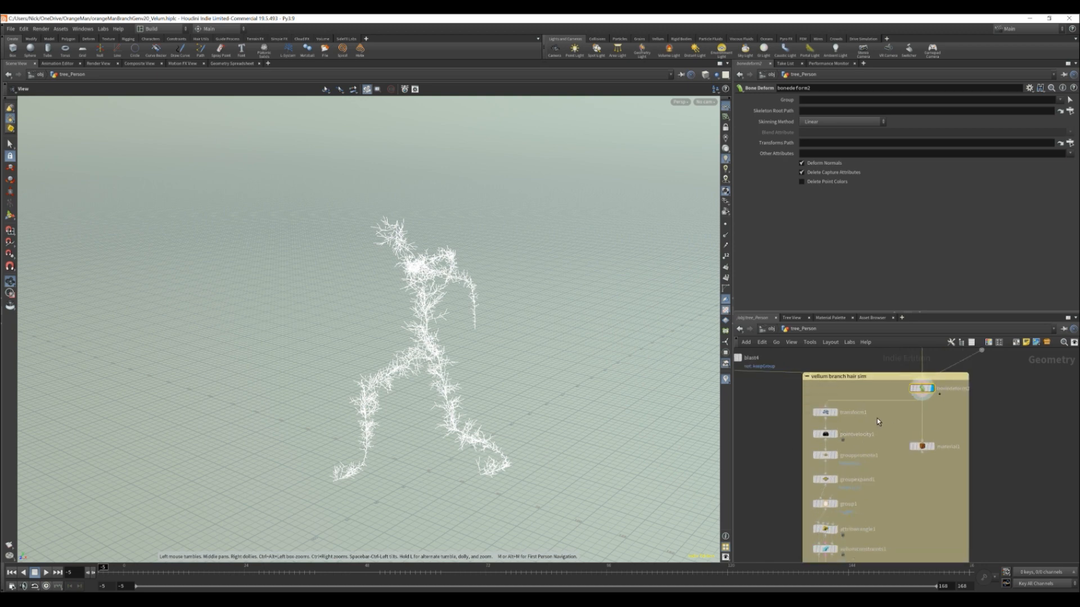
pyautogui.moveTo(884, 448); pyautogui.dragTo(875, 426, button='middle')
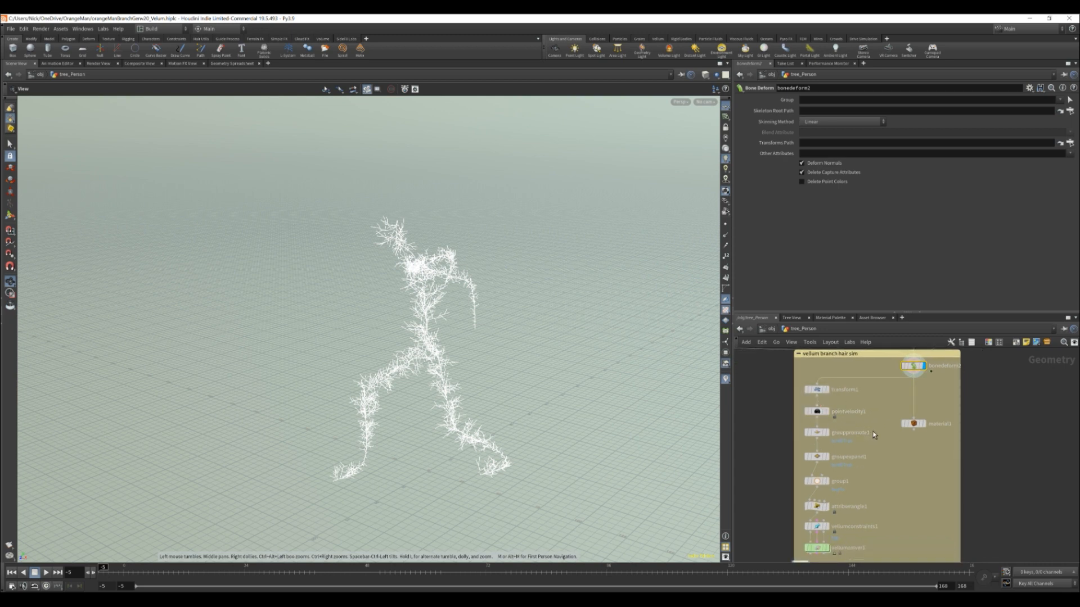
pyautogui.moveTo(869, 437); pyautogui.dragTo(880, 416, button='middle')
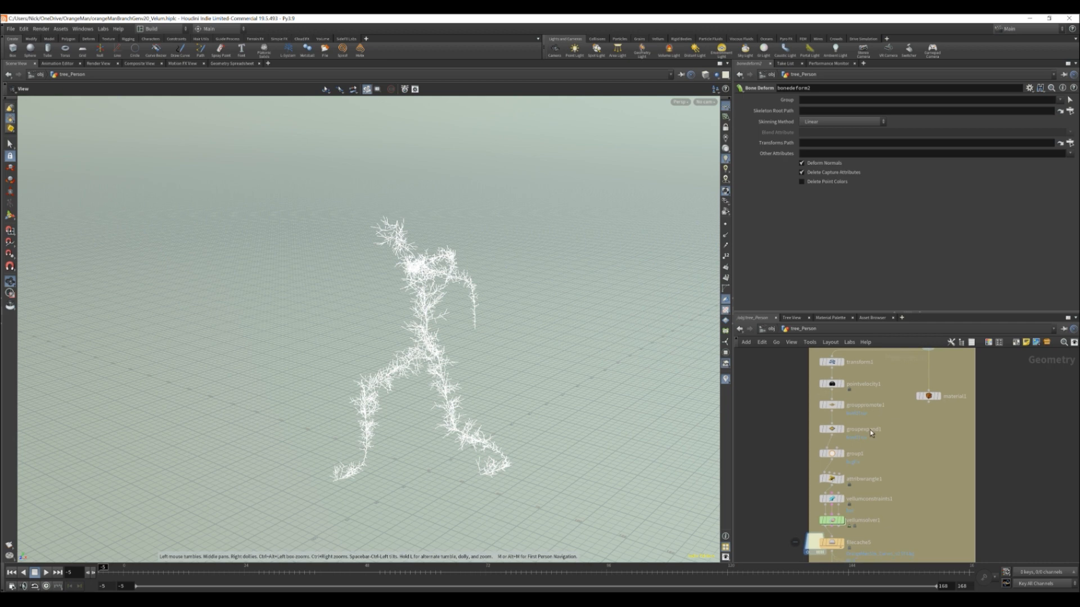
pyautogui.moveTo(898, 458); pyautogui.dragTo(902, 420, button='middle')
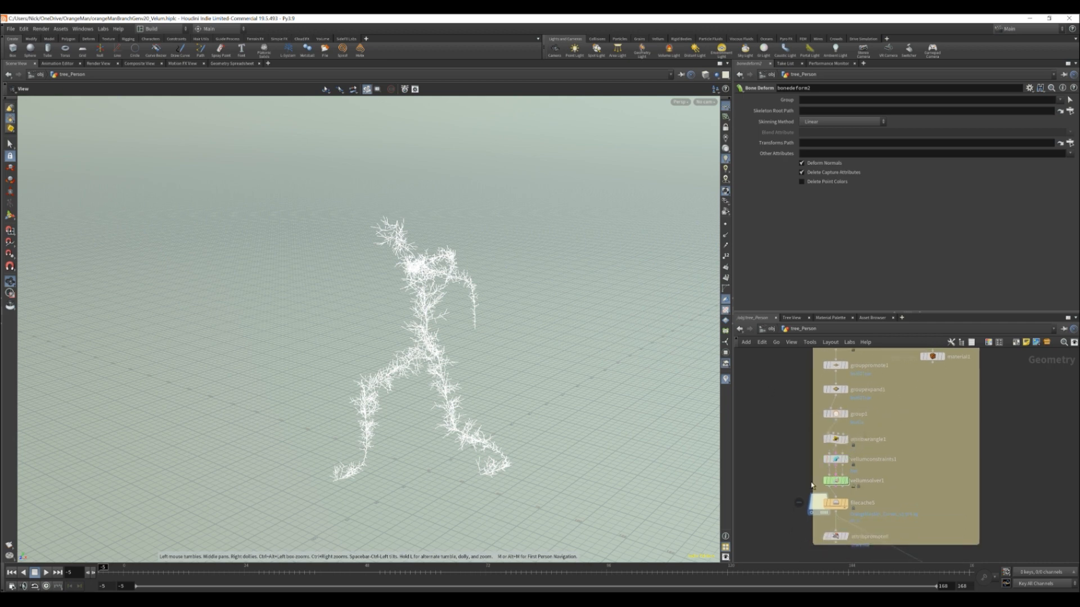
pyautogui.click(835, 460)
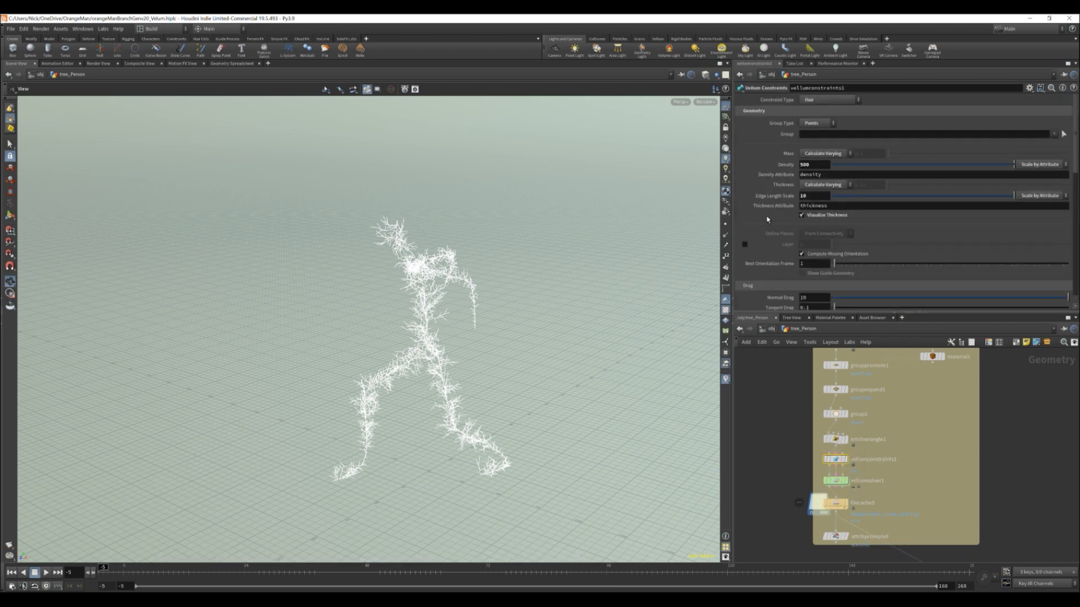
pyautogui.moveTo(829, 427)
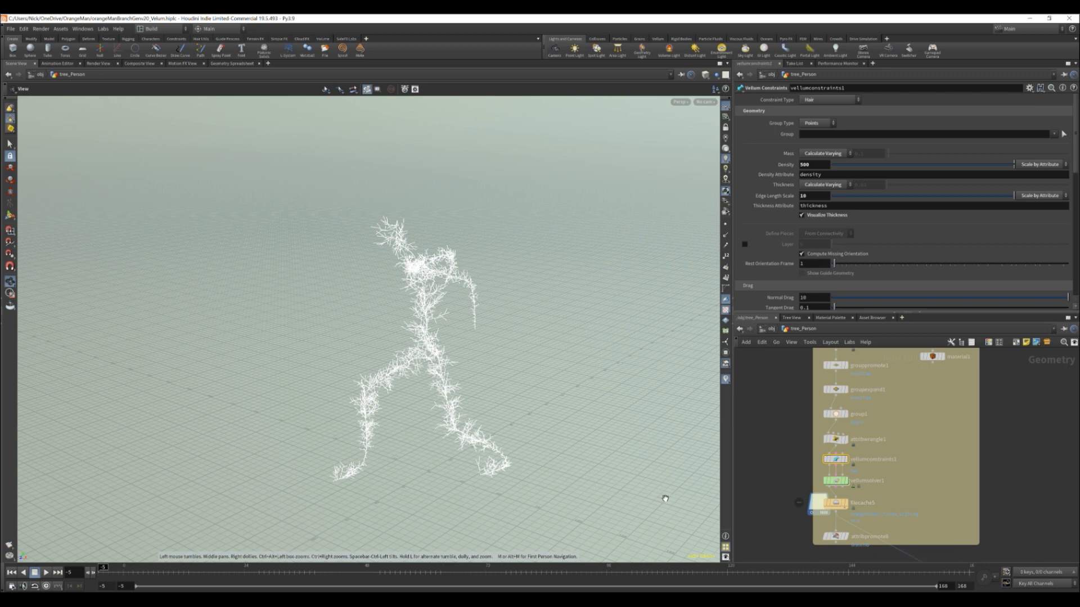
# Step: Show the attribwrangle1 VEX code that sets density, thickness and bend stiffness from radius and branch level
pyautogui.moveTo(847, 507)
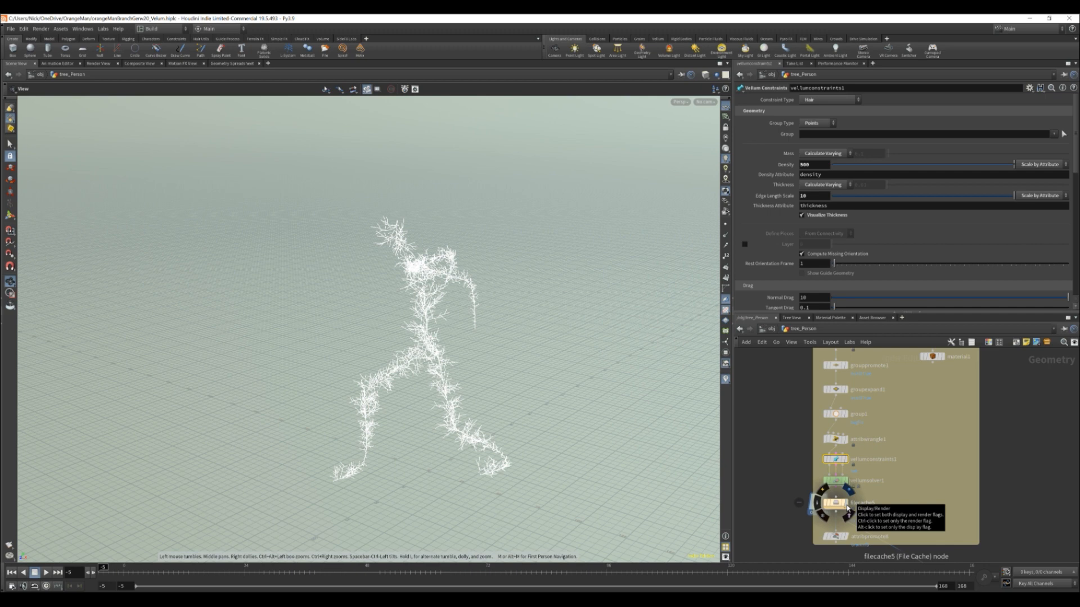
pyautogui.moveTo(892, 448)
pyautogui.mouseDown(button='middle')
pyautogui.moveTo(895, 504)
pyautogui.moveTo(903, 460)
pyautogui.mouseUp(button='middle')
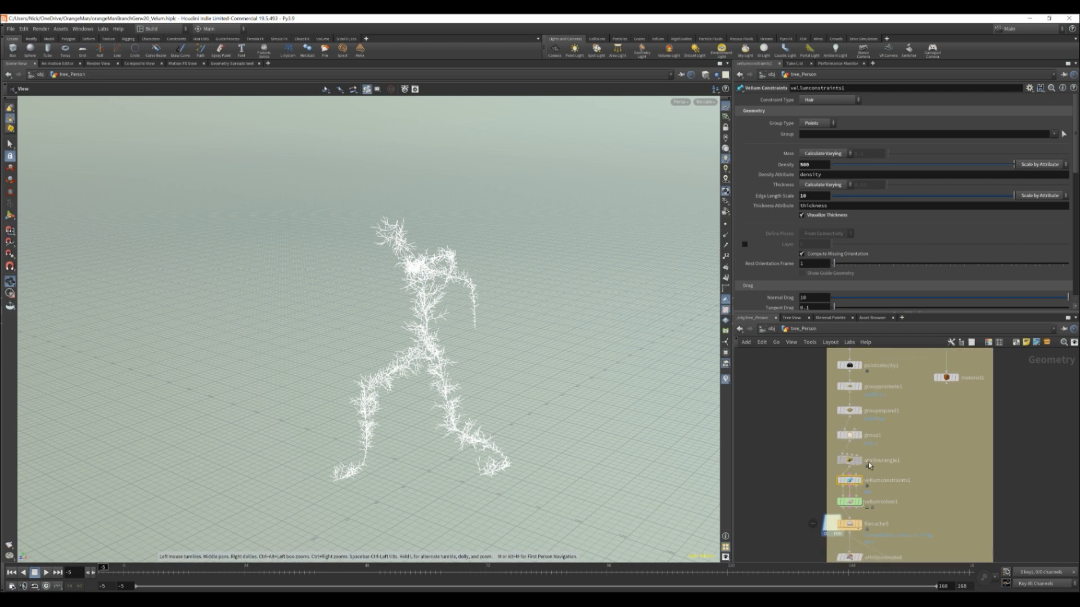
pyautogui.click(855, 461)
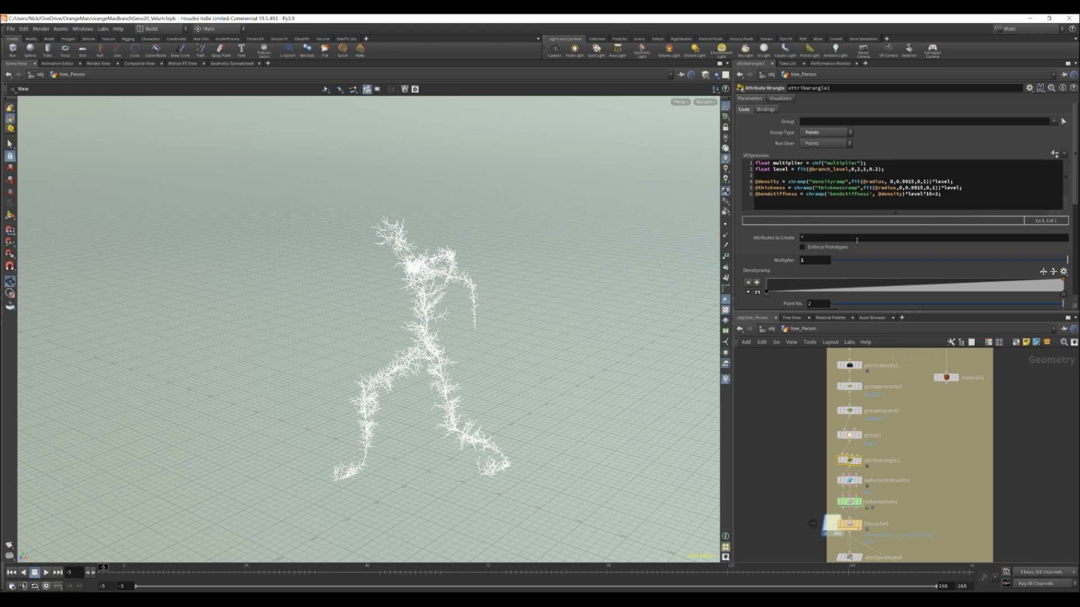
# Step: Trace the network from the upstream branch groups back down to bonedeform2 in the vellum branch hair sim group
pyautogui.moveTo(820, 388); pyautogui.dragTo(820, 506, button='middle')
pyautogui.scroll(-5, 843, 450)
pyautogui.moveTo(886, 394); pyautogui.dragTo(904, 589, button='middle')
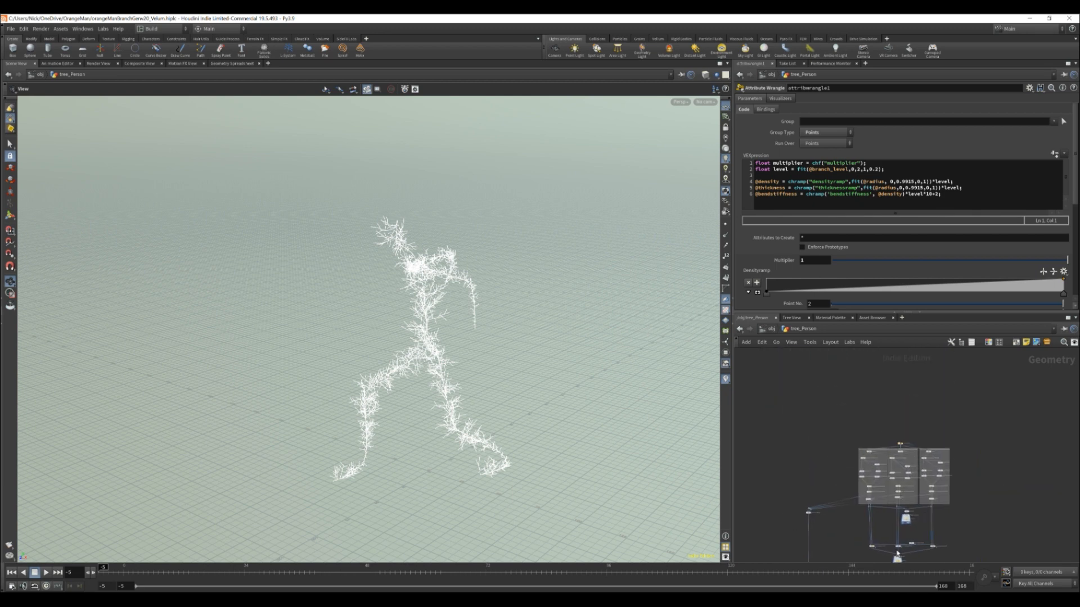
pyautogui.scroll(5, 882, 482)
pyautogui.scroll(-6, 1019, 436)
pyautogui.moveTo(972, 554); pyautogui.dragTo(967, 433, button='middle')
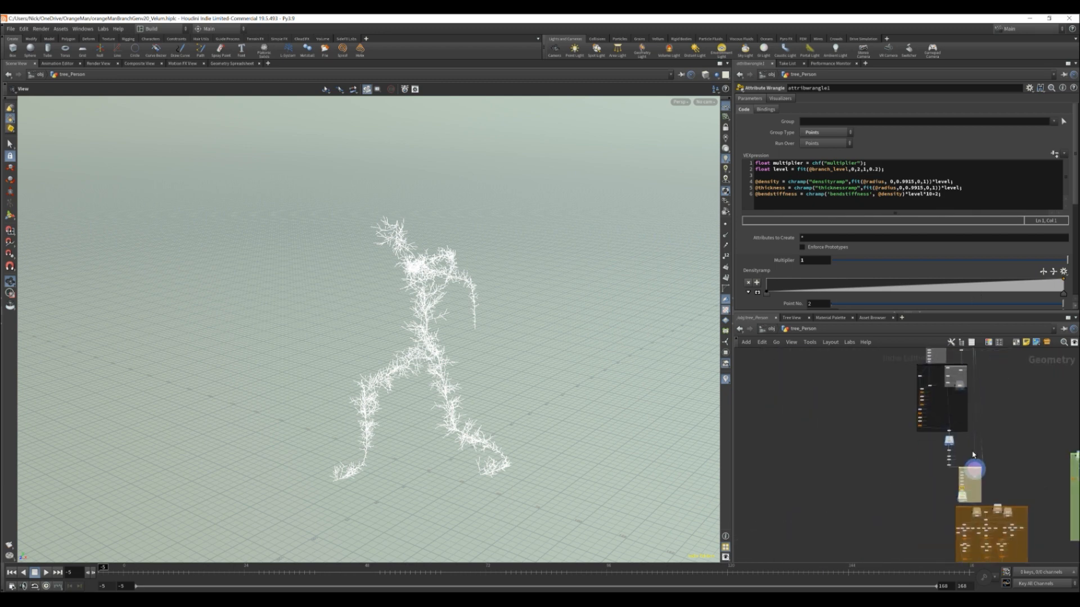
pyautogui.scroll(4, 994, 487)
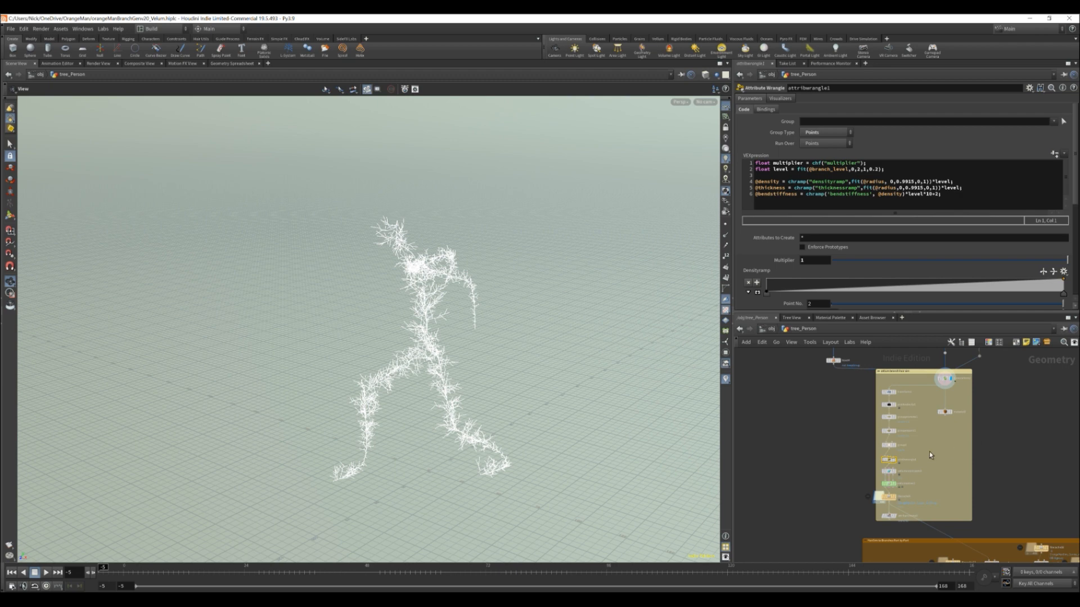
pyautogui.scroll(-5, 947, 439)
pyautogui.moveTo(949, 371)
pyautogui.mouseDown(button='middle')
pyautogui.moveTo(949, 508)
pyautogui.moveTo(956, 365)
pyautogui.mouseUp(button='middle')
pyautogui.scroll(6, 948, 509)
pyautogui.scroll(-3, 948, 508)
pyautogui.scroll(4, 797, 494)
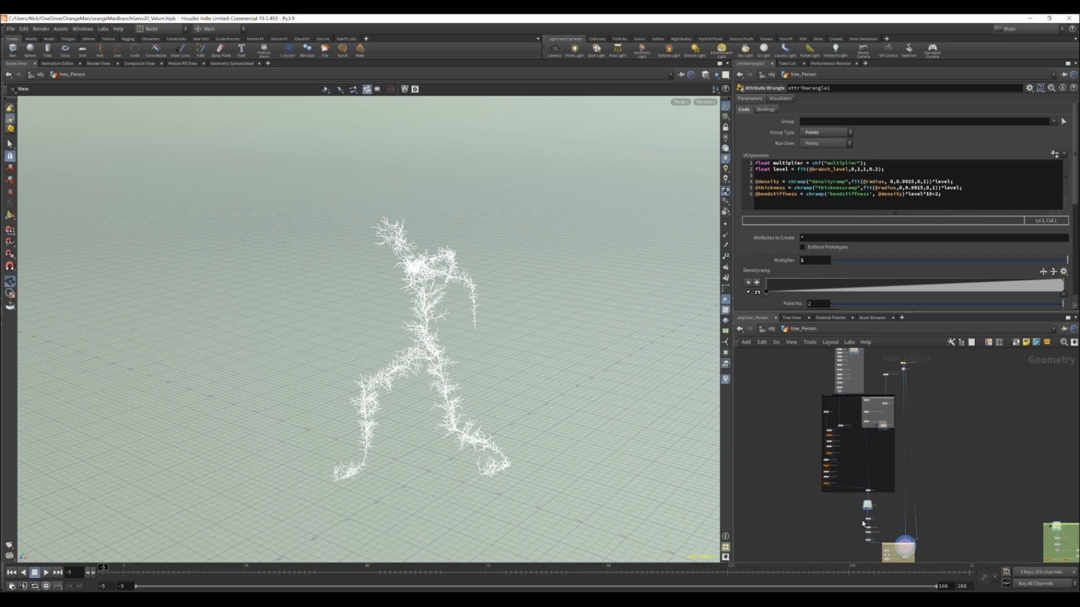
pyautogui.scroll(3, 859, 522)
pyautogui.scroll(6, 905, 478)
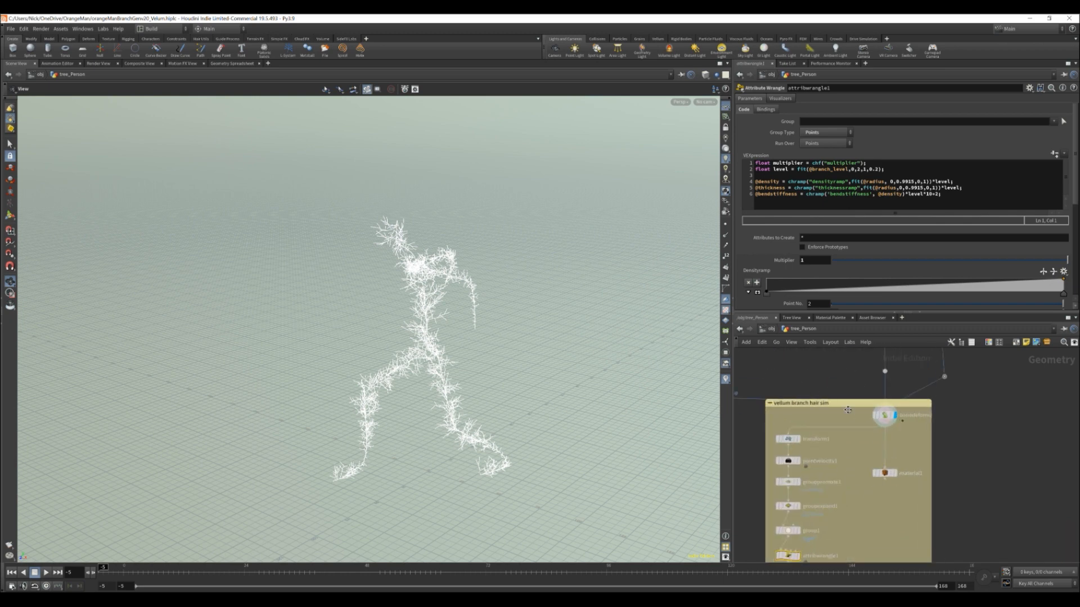
pyautogui.moveTo(847, 410); pyautogui.dragTo(922, 448, button='middle')
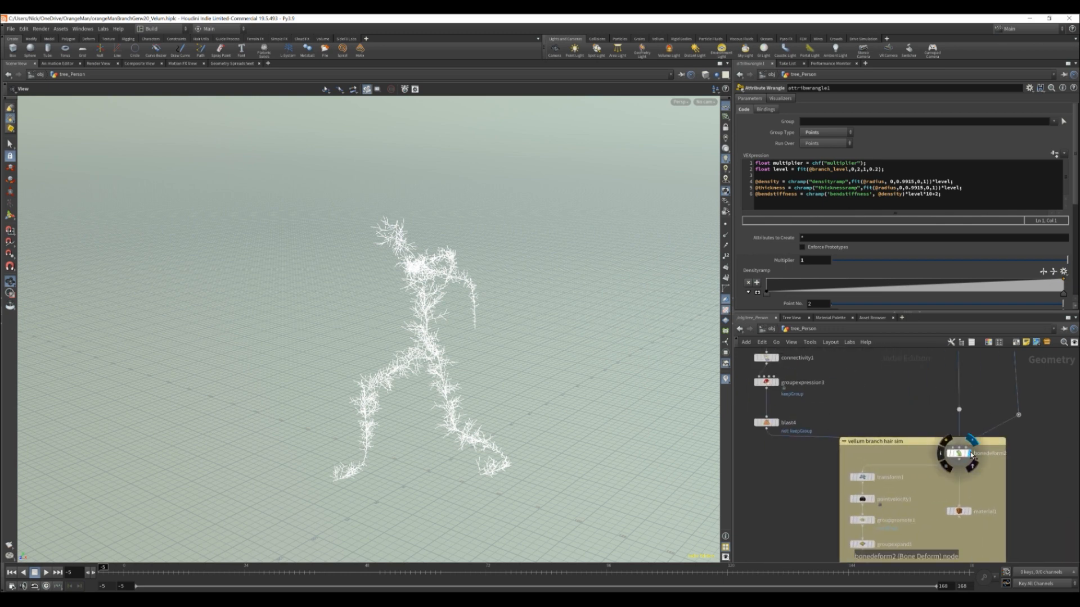
# Step: Display the cached simulation curves from filecache5 with its caching parameters and scrub through the opening frames
pyautogui.scroll(-2, 901, 464)
pyautogui.moveTo(900, 501); pyautogui.dragTo(908, 435, button='middle')
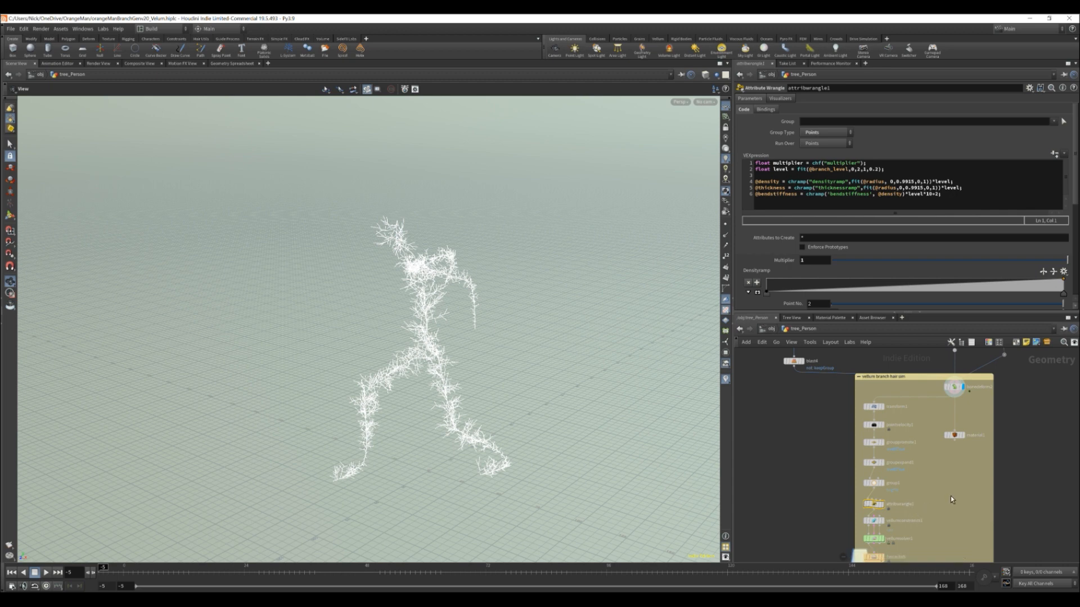
pyautogui.moveTo(944, 485); pyautogui.dragTo(933, 411, button='middle')
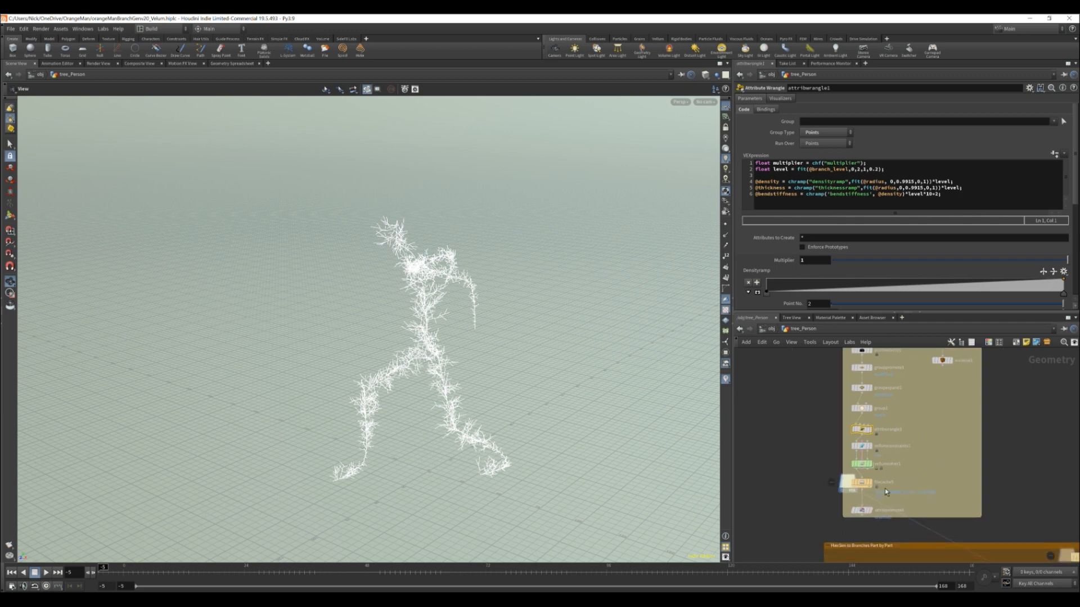
pyautogui.scroll(1, 873, 487)
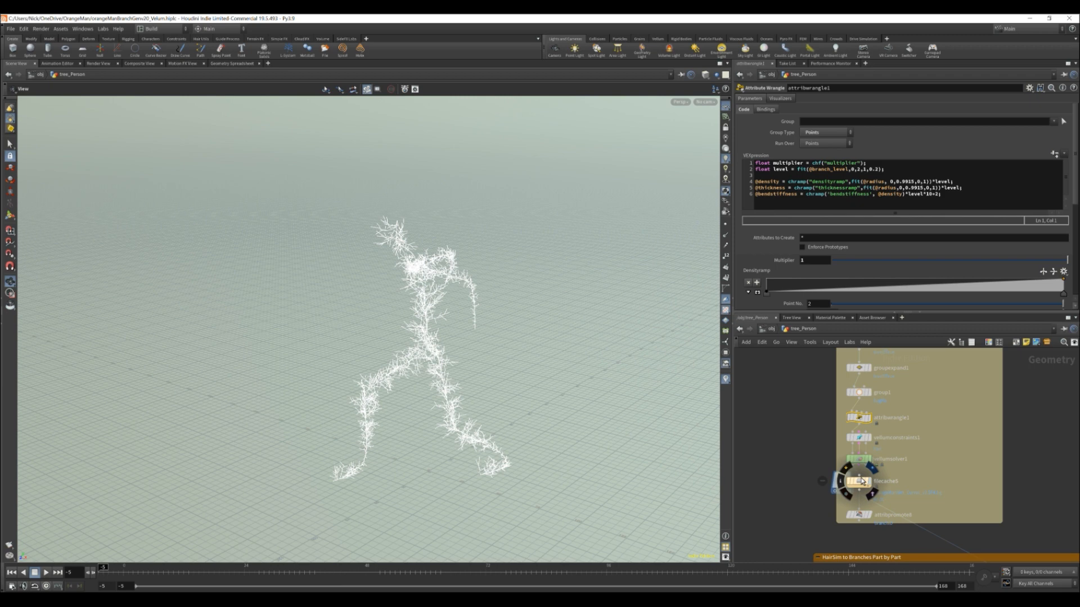
pyautogui.click(863, 482)
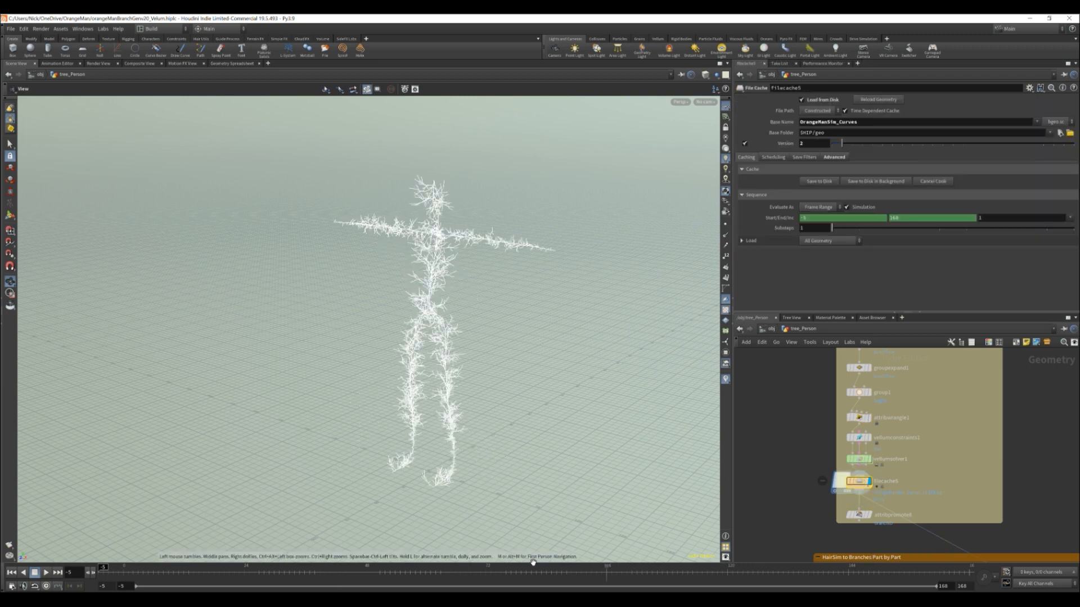
pyautogui.moveTo(103, 569); pyautogui.dragTo(125, 569)
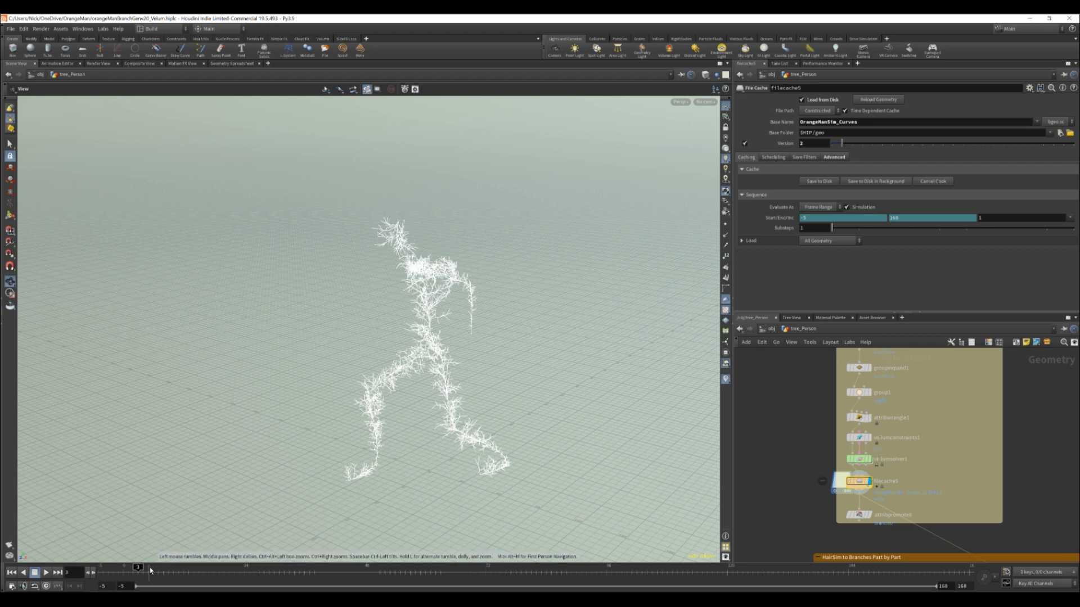
# Step: Scrub the cached branch simulation to frame 12 and view the figure's upper body up close
pyautogui.click(125, 571)
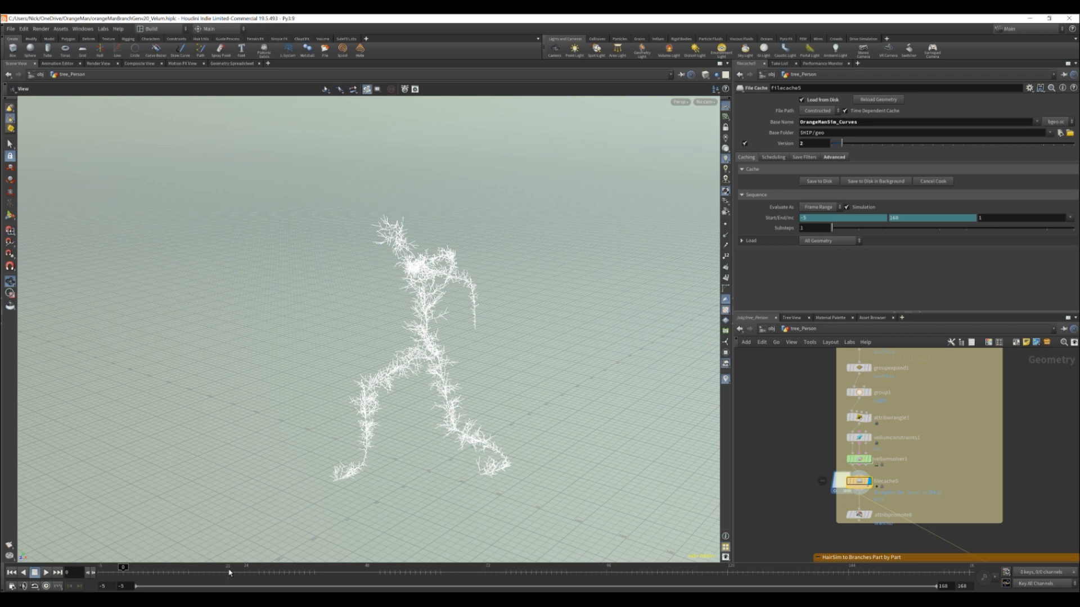
pyautogui.click(187, 572)
pyautogui.moveTo(364, 361); pyautogui.dragTo(552, 424)
# Step: Show the solver parameters of vellumsolver1 and look over the simulated curves and the vellum branch hair sim nodes
pyautogui.click(857, 462)
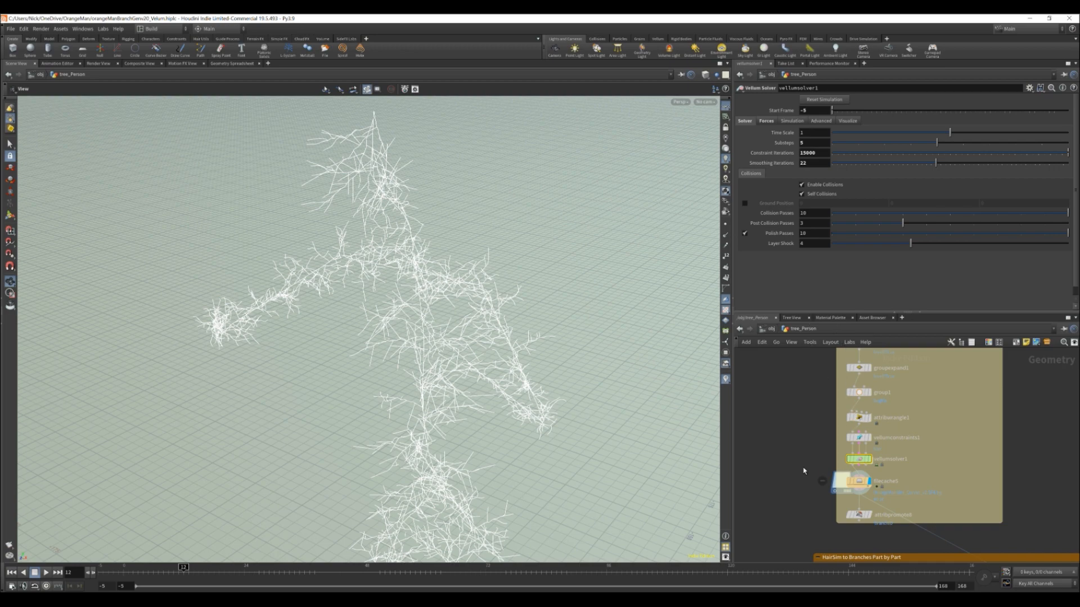
pyautogui.moveTo(585, 390); pyautogui.dragTo(494, 326)
pyautogui.moveTo(452, 400); pyautogui.dragTo(464, 217, button='middle')
pyautogui.moveTo(464, 217); pyautogui.dragTo(393, 272)
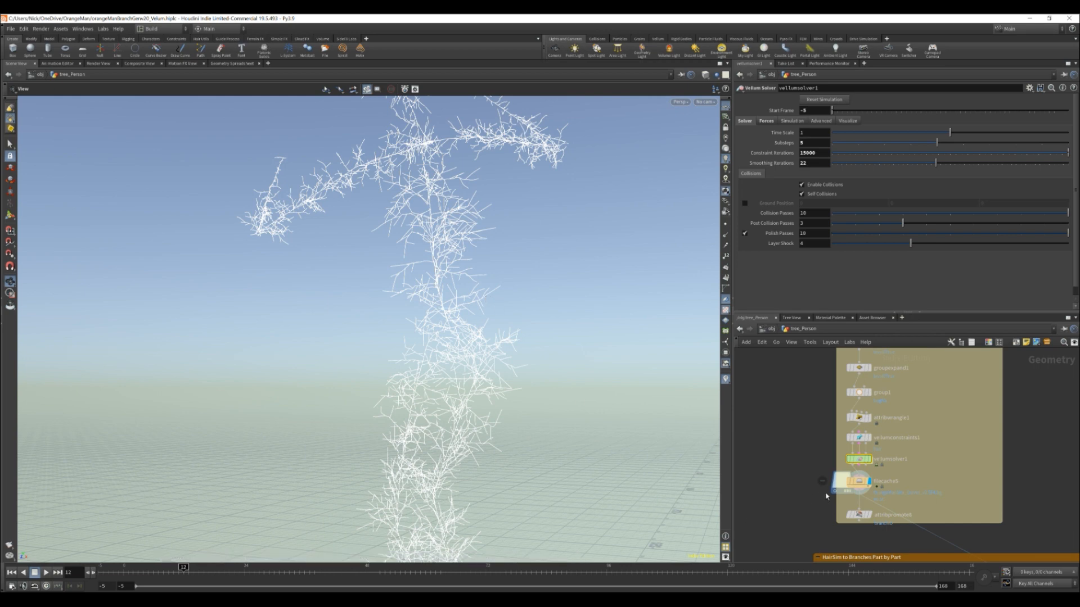
pyautogui.scroll(-5, 947, 467)
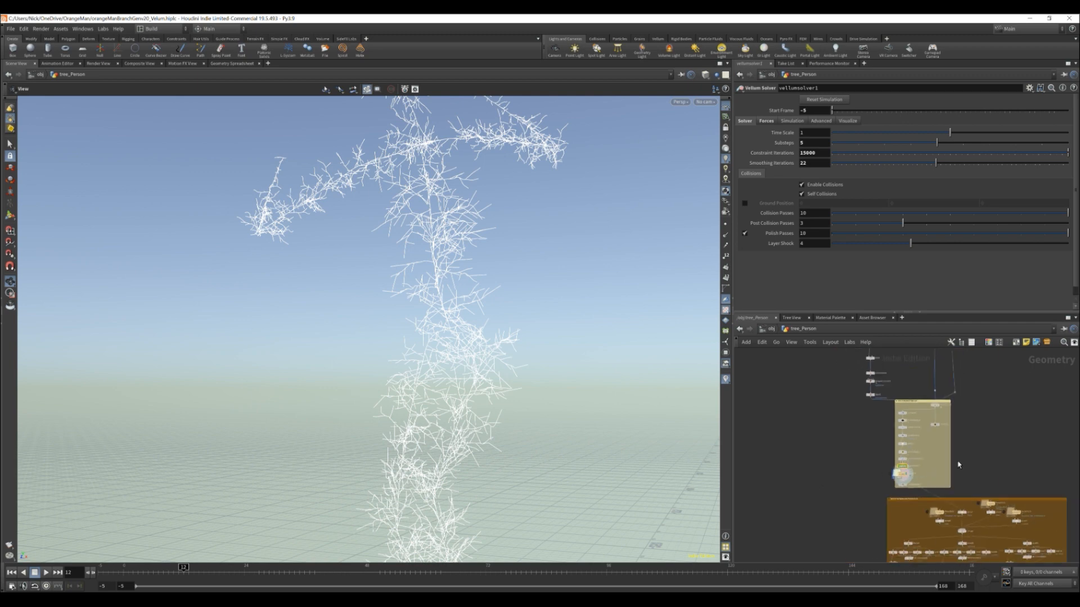
pyautogui.moveTo(948, 468); pyautogui.dragTo(648, 465, button='middle')
pyautogui.moveTo(841, 454); pyautogui.dragTo(994, 499, button='middle')
pyautogui.scroll(5, 845, 495)
pyautogui.moveTo(844, 495); pyautogui.dragTo(1031, 417, button='middle')
pyautogui.moveTo(848, 475); pyautogui.dragTo(1017, 378, button='middle')
pyautogui.moveTo(886, 406); pyautogui.dragTo(915, 457, button='middle')
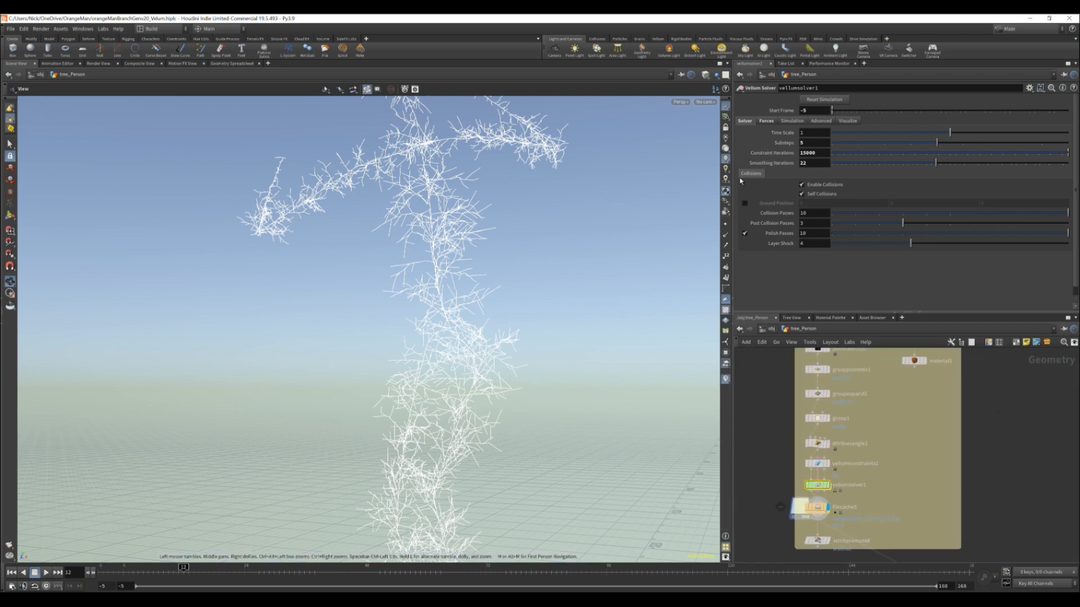
# Step: Review the constraint iterations of vellumsolver1, the pin and stretch settings of vellumconstraints1, and the caching range of filecache5
pyautogui.click(815, 152)
pyautogui.moveTo(787, 150)
pyautogui.click(817, 463)
pyautogui.scroll(-6, 785, 252)
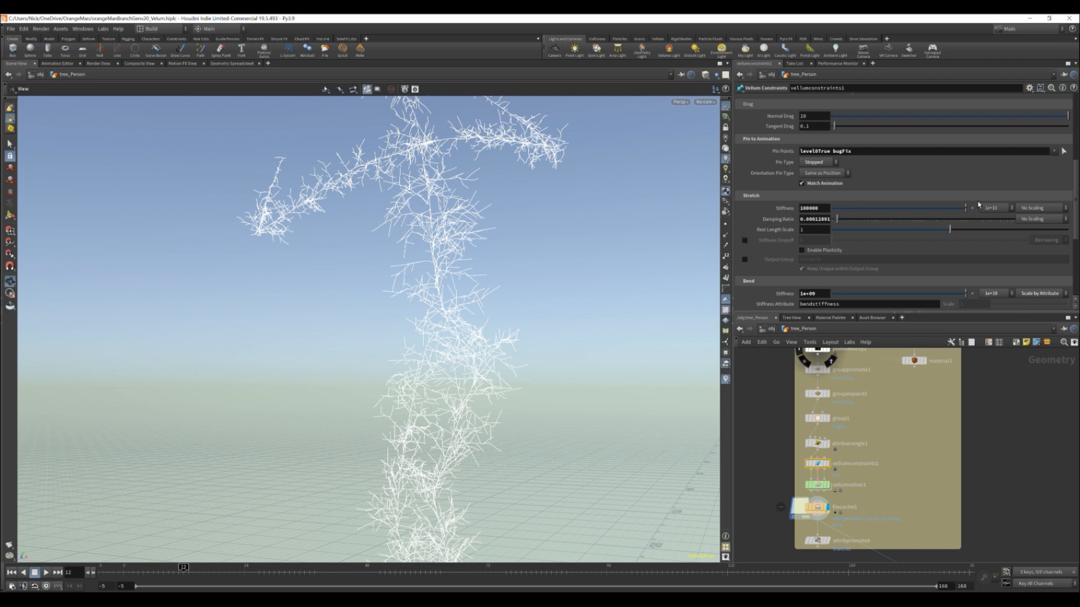
pyautogui.click(817, 509)
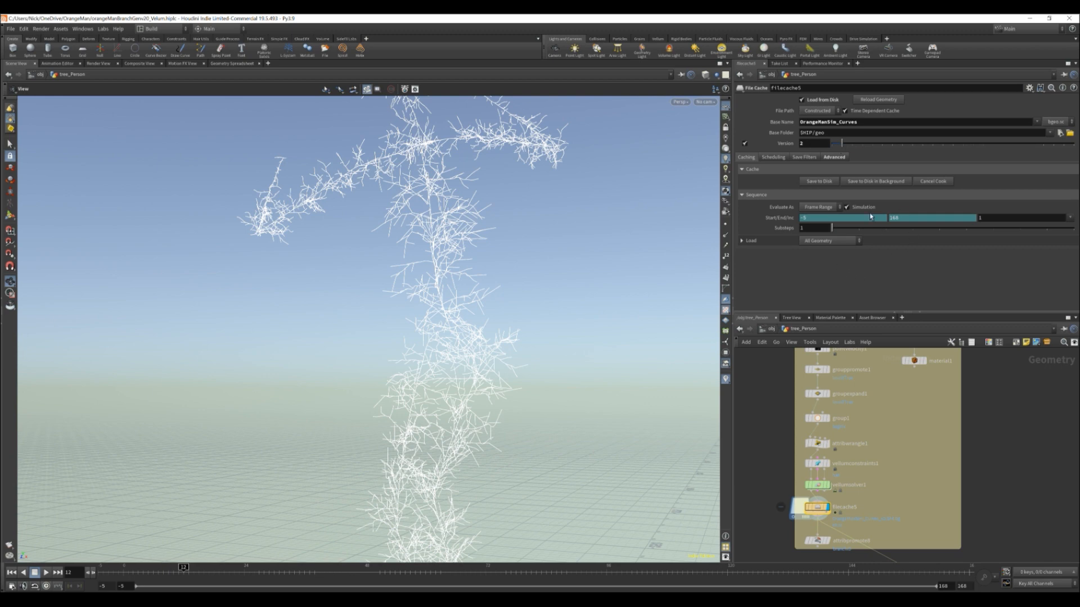
pyautogui.click(817, 485)
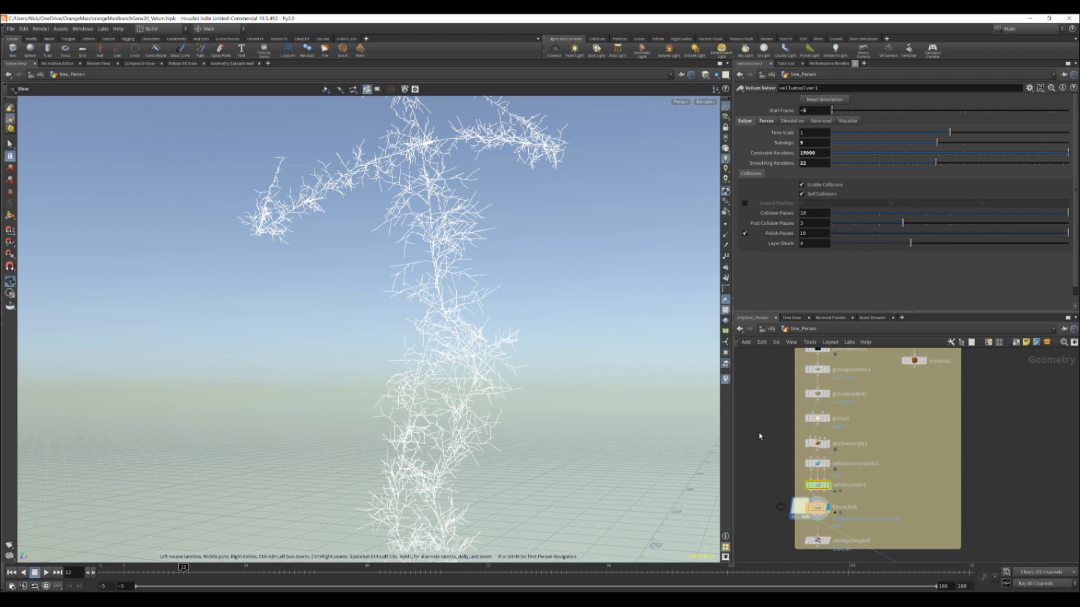
# Step: Examine the HairSim to Branches Part by Part group, from its file caches and merge9 to the for-each loops
pyautogui.moveTo(972, 549); pyautogui.dragTo(940, 403, button='middle')
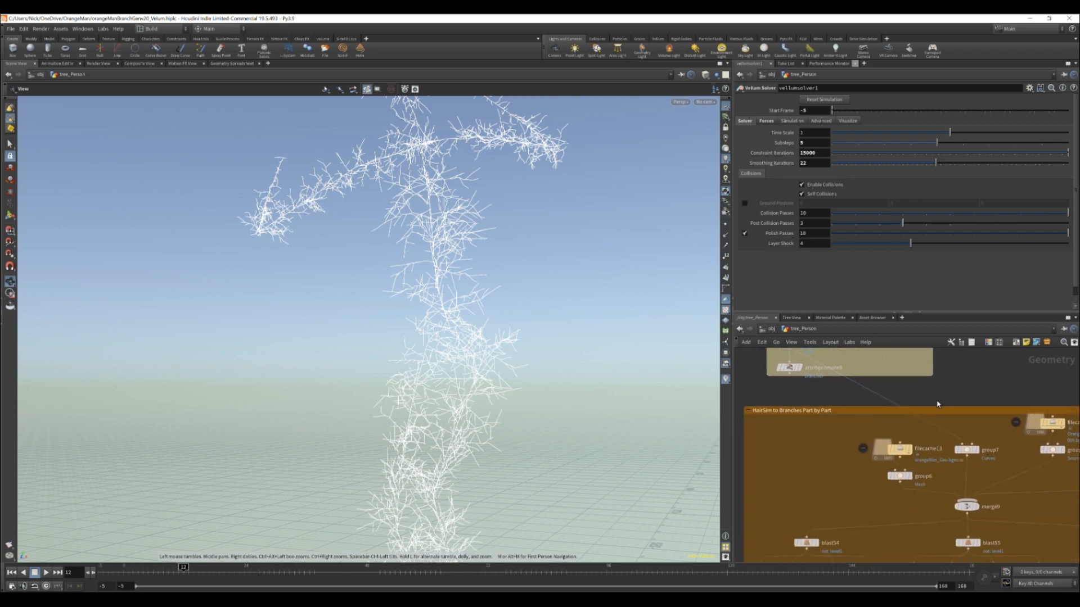
pyautogui.scroll(-6, 940, 403)
pyautogui.moveTo(971, 436); pyautogui.dragTo(921, 394, button='middle')
pyautogui.scroll(3, 923, 399)
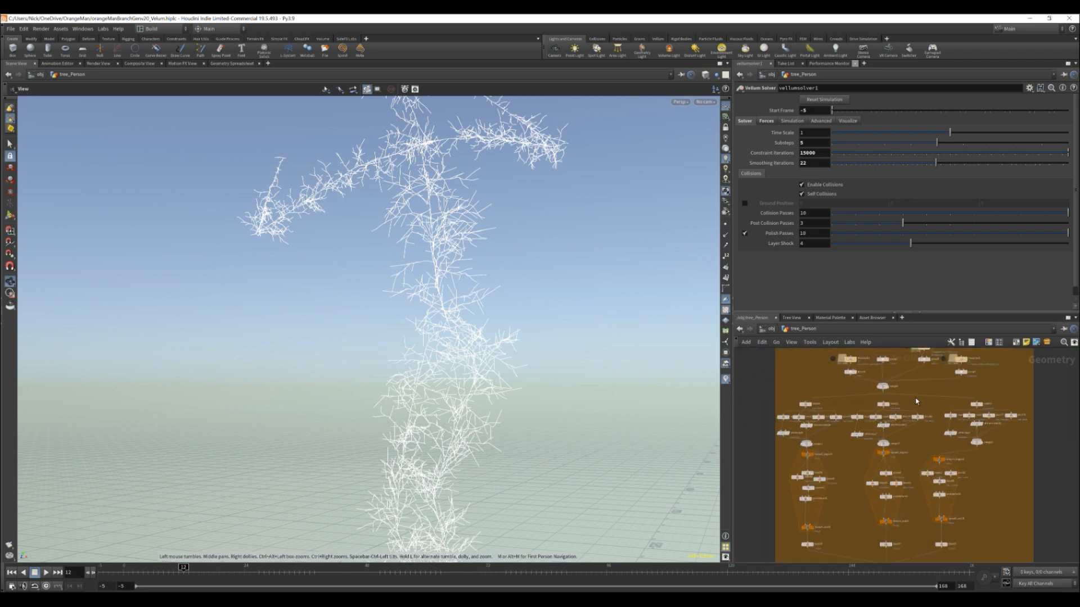
pyautogui.moveTo(847, 366); pyautogui.dragTo(861, 453, button='middle')
pyautogui.scroll(2, 861, 453)
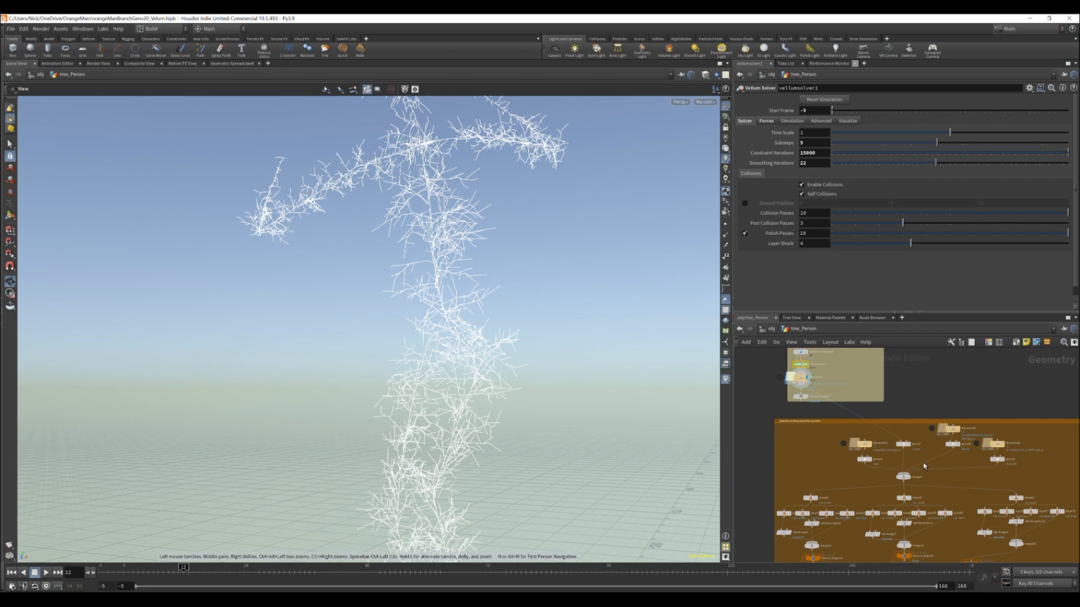
pyautogui.scroll(3, 923, 467)
pyautogui.moveTo(909, 458); pyautogui.dragTo(901, 349, button='middle')
pyautogui.scroll(-2, 918, 473)
pyautogui.scroll(4, 843, 461)
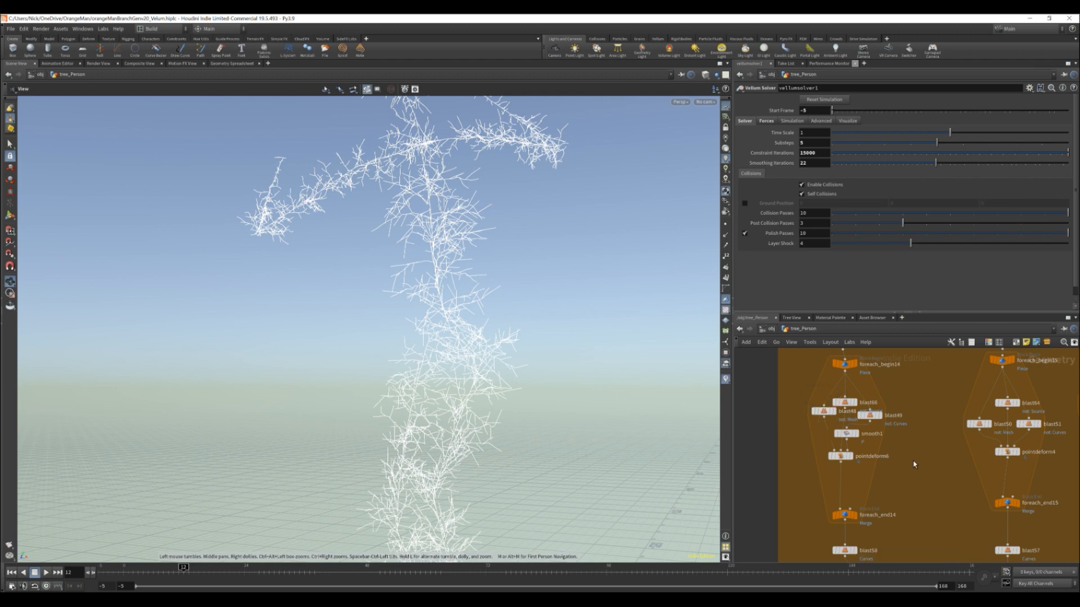
pyautogui.moveTo(914, 418); pyautogui.dragTo(893, 541, button='middle')
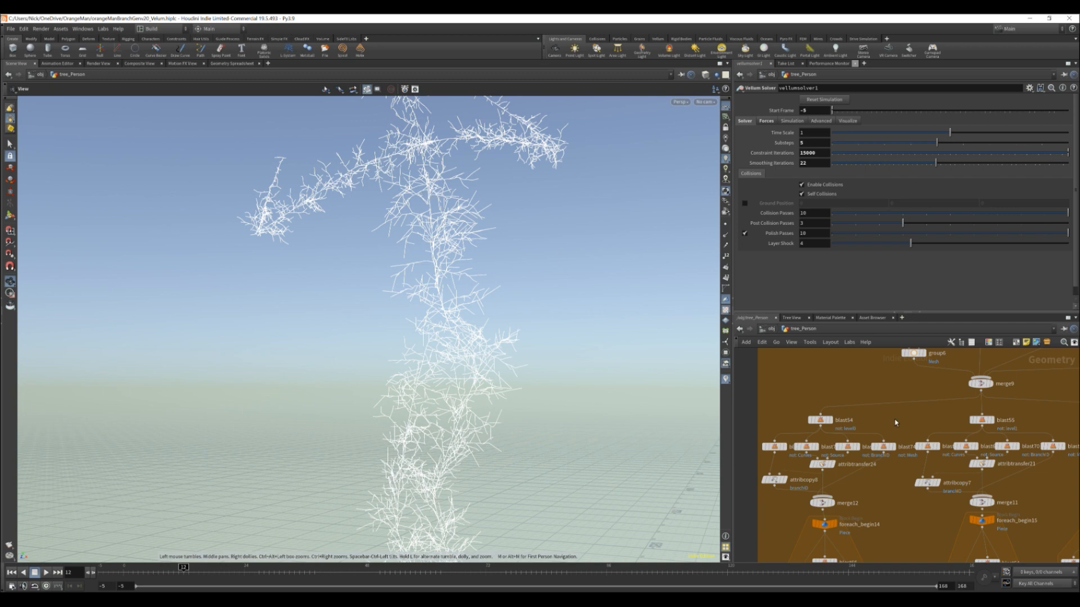
pyautogui.moveTo(896, 419); pyautogui.dragTo(882, 502, button='middle')
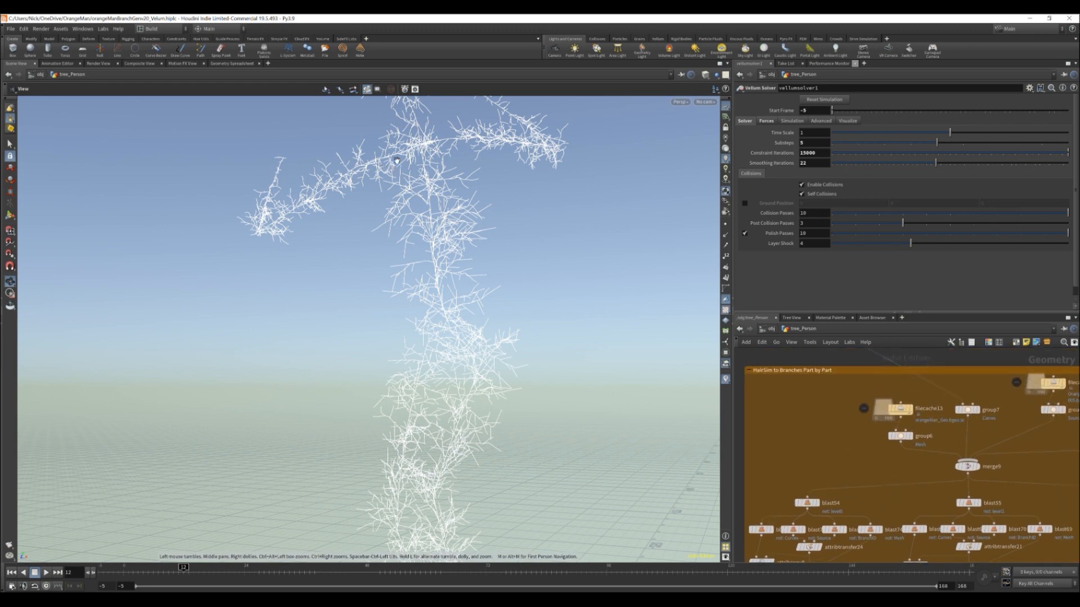
# Step: Display the static branch mesh from filecache13 with its orangeMan_Geo.bgeo.sc file settings
pyautogui.moveTo(401, 169); pyautogui.dragTo(385, 297)
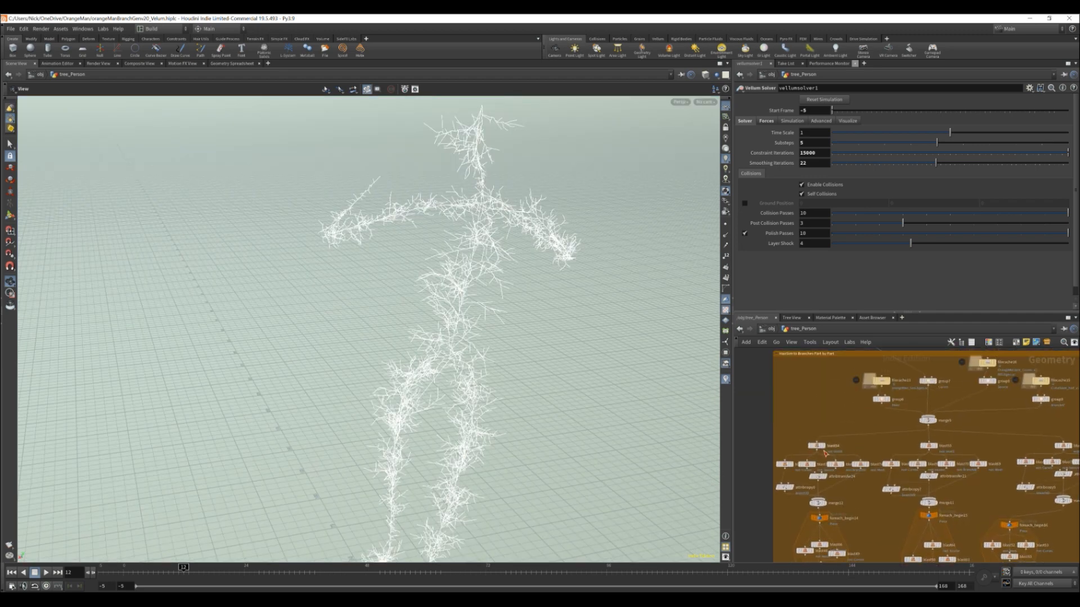
pyautogui.scroll(2, 905, 400)
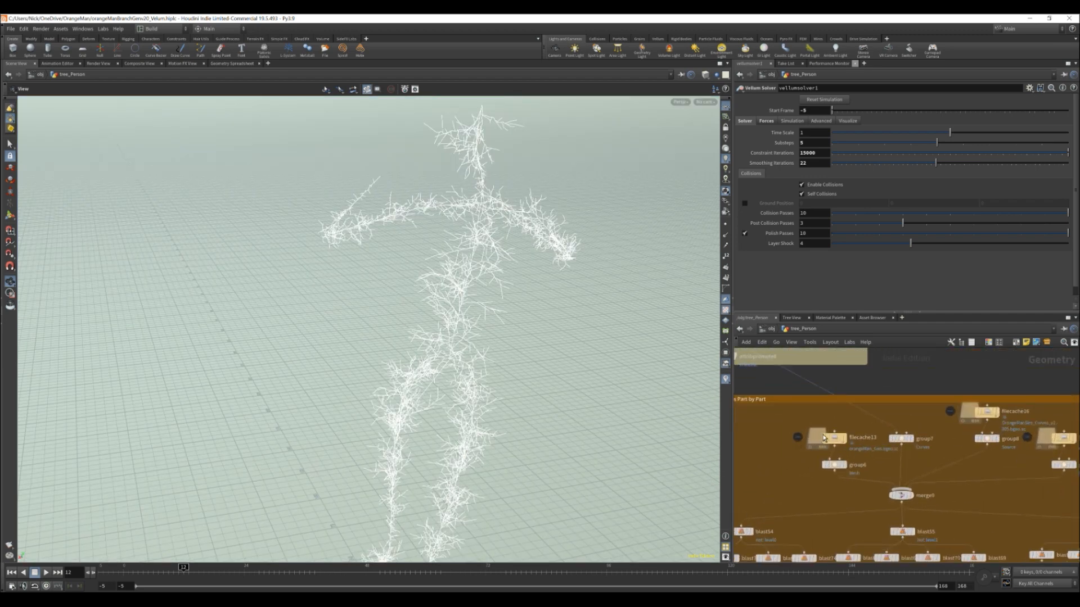
pyautogui.moveTo(822, 439)
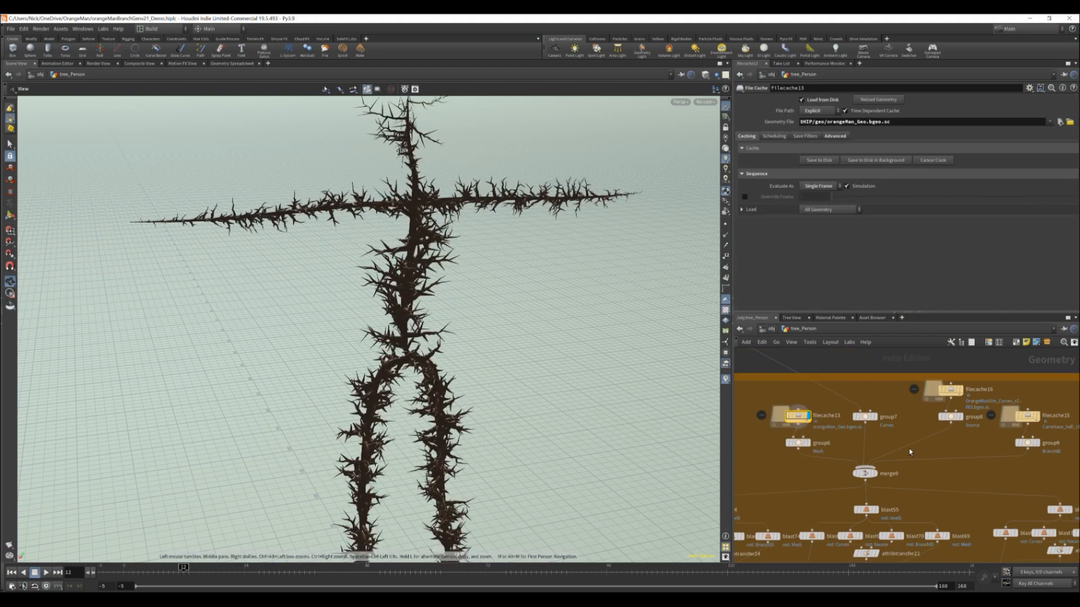
# Step: Display the single-frame simulation curves from filecache16 with their file cache parameters
pyautogui.moveTo(910, 452); pyautogui.dragTo(822, 458, button='middle')
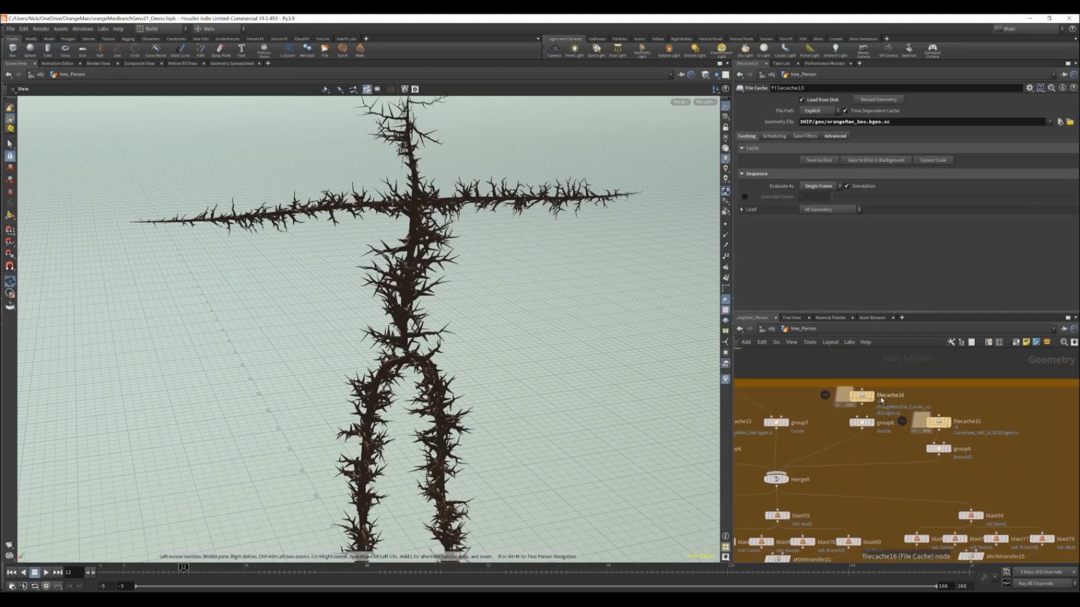
pyautogui.moveTo(878, 397)
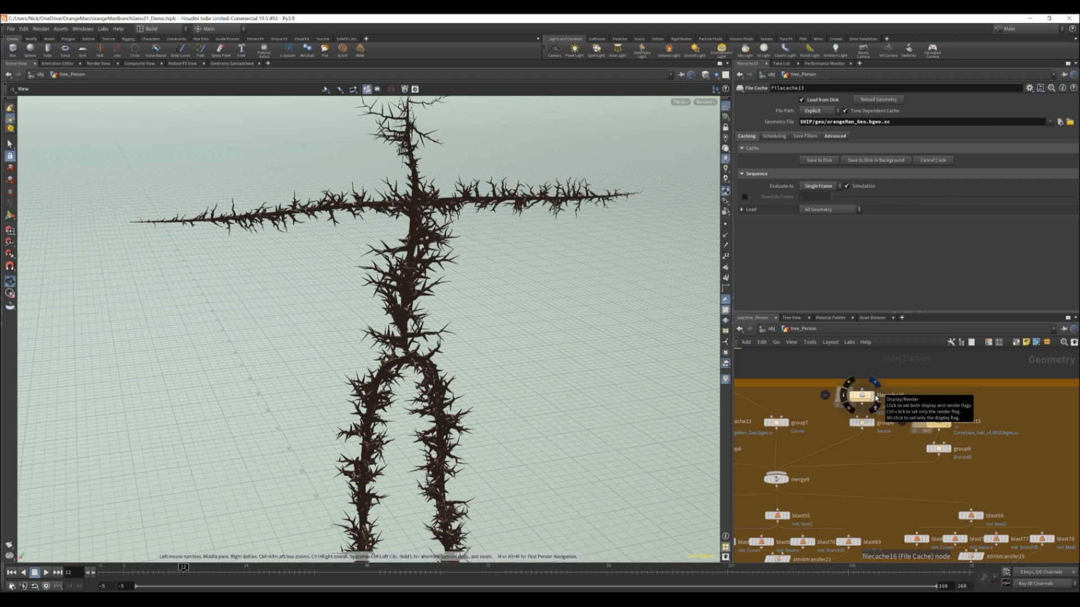
pyautogui.click(873, 396)
pyautogui.click(860, 396)
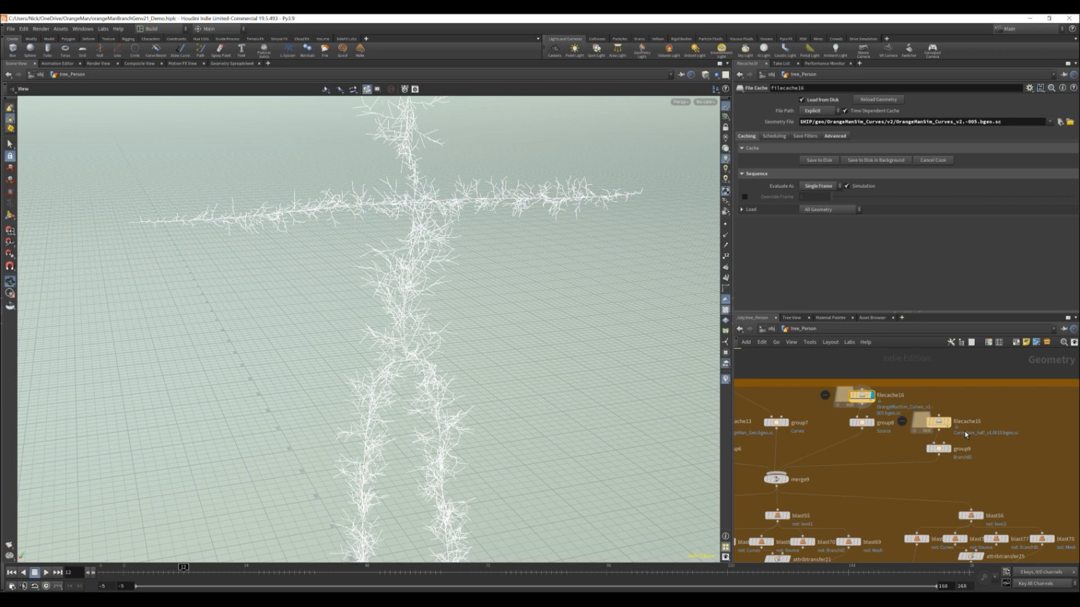
# Step: Trace the merged inputs from filecache15 and merge9 down to the blast, attribute transfer and attribute copy nodes
pyautogui.moveTo(950, 426)
pyautogui.moveTo(883, 488); pyautogui.dragTo(915, 447, button='middle')
pyautogui.moveTo(741, 532); pyautogui.dragTo(843, 492, button='middle')
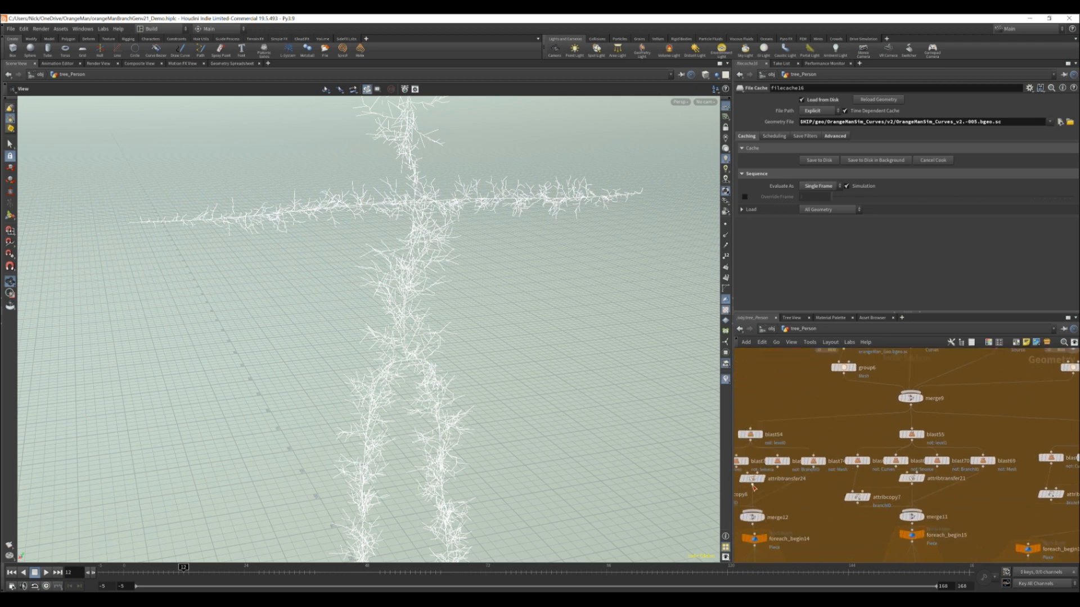
pyautogui.moveTo(954, 484); pyautogui.dragTo(929, 442, button='middle')
pyautogui.scroll(1, 934, 423)
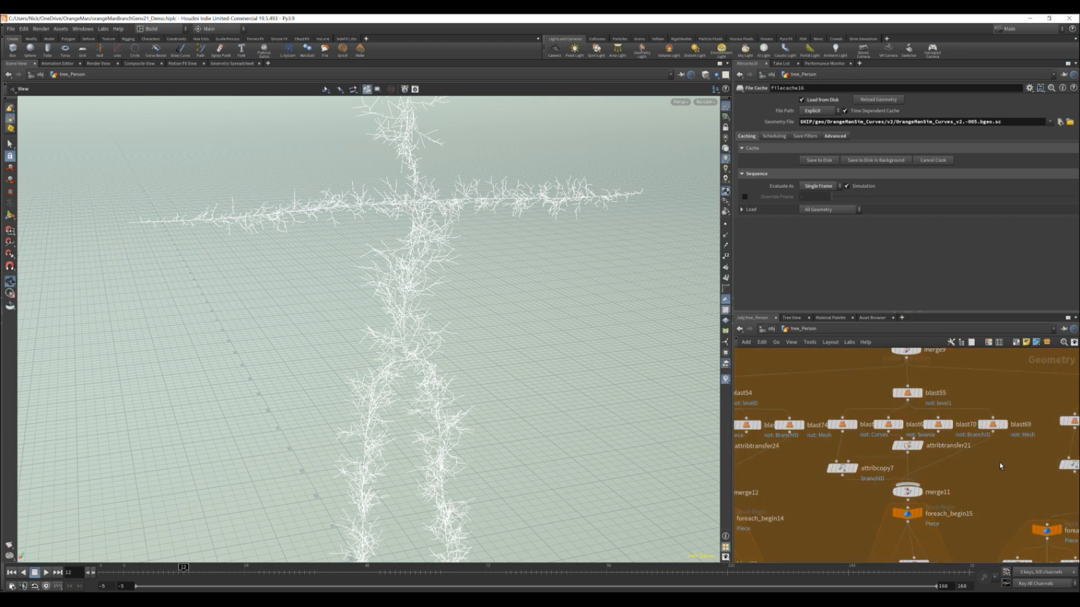
pyautogui.scroll(-2, 896, 449)
pyautogui.moveTo(852, 451); pyautogui.dragTo(868, 495, button='middle')
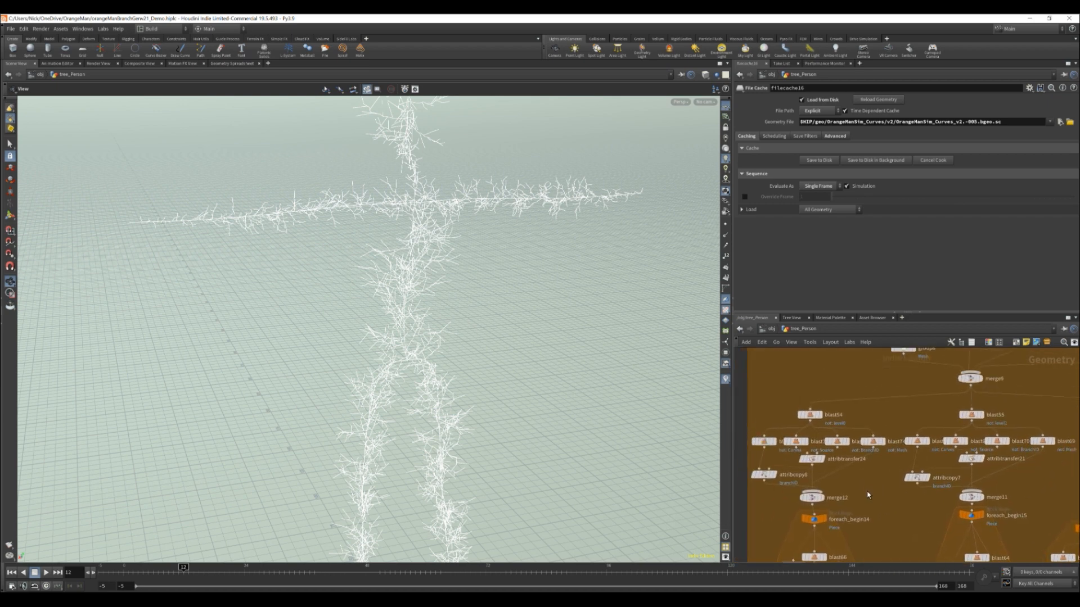
# Step: Display the level0 geometry isolated by blast54, followed by the level1 geometry isolated by blast55
pyautogui.click(812, 417)
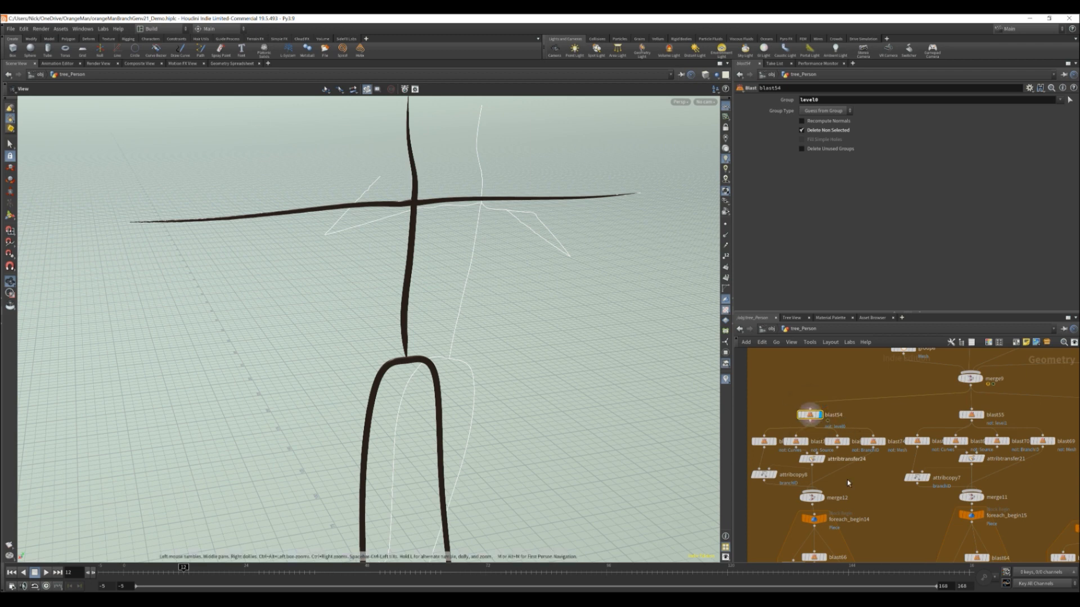
pyautogui.moveTo(911, 497); pyautogui.dragTo(810, 487, button='middle')
pyautogui.moveTo(869, 404)
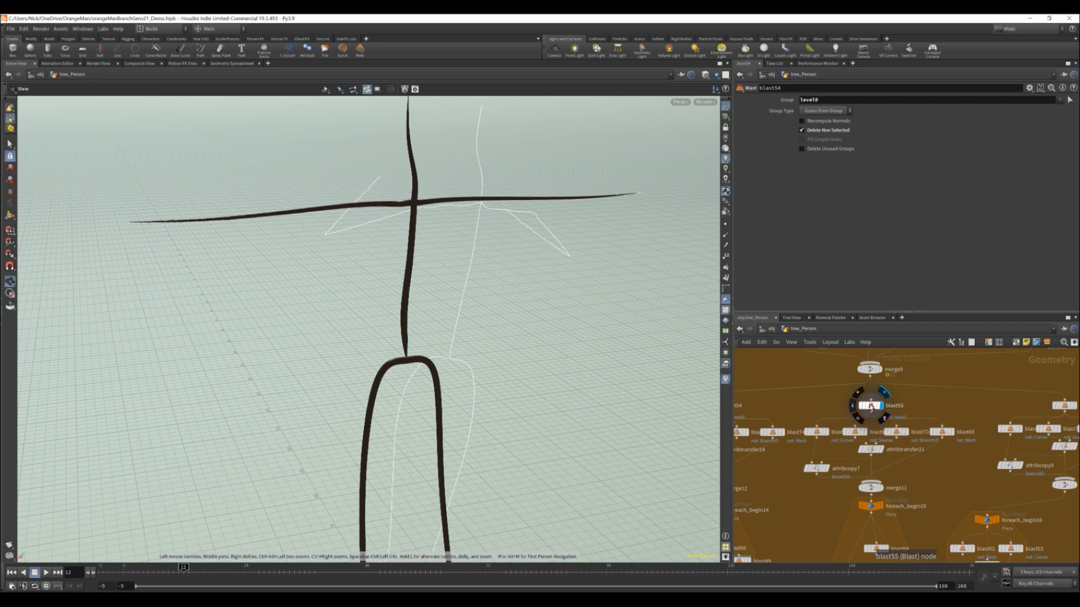
pyautogui.click(870, 403)
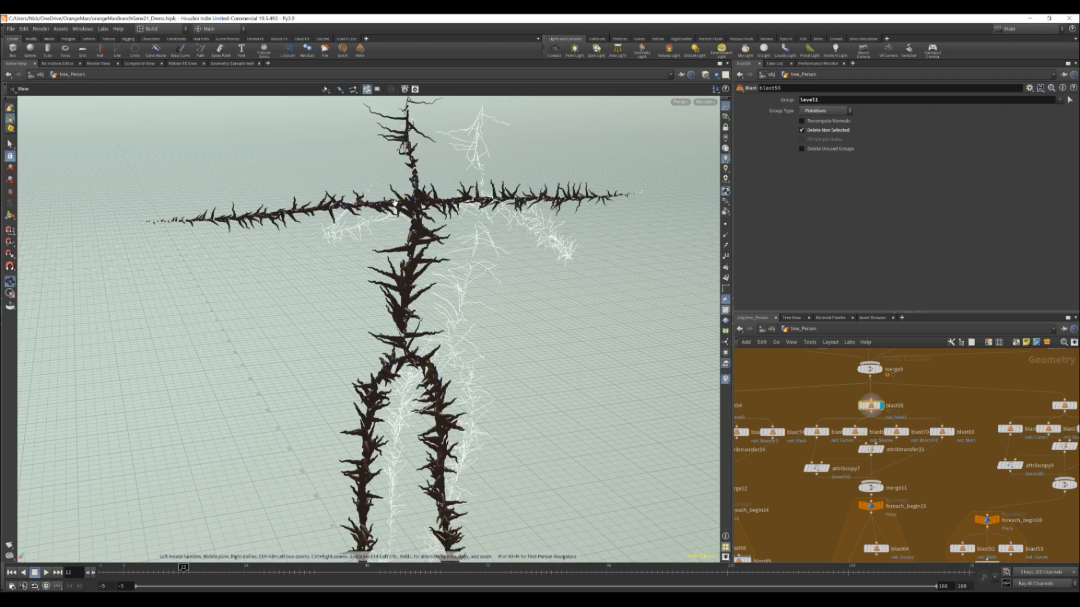
# Step: Inspect the level1 branch mesh against the animated curves up close from several angles
pyautogui.moveTo(385, 235); pyautogui.dragTo(388, 183)
pyautogui.moveTo(901, 396); pyautogui.dragTo(933, 483, button='middle')
pyautogui.moveTo(396, 253); pyautogui.dragTo(476, 213)
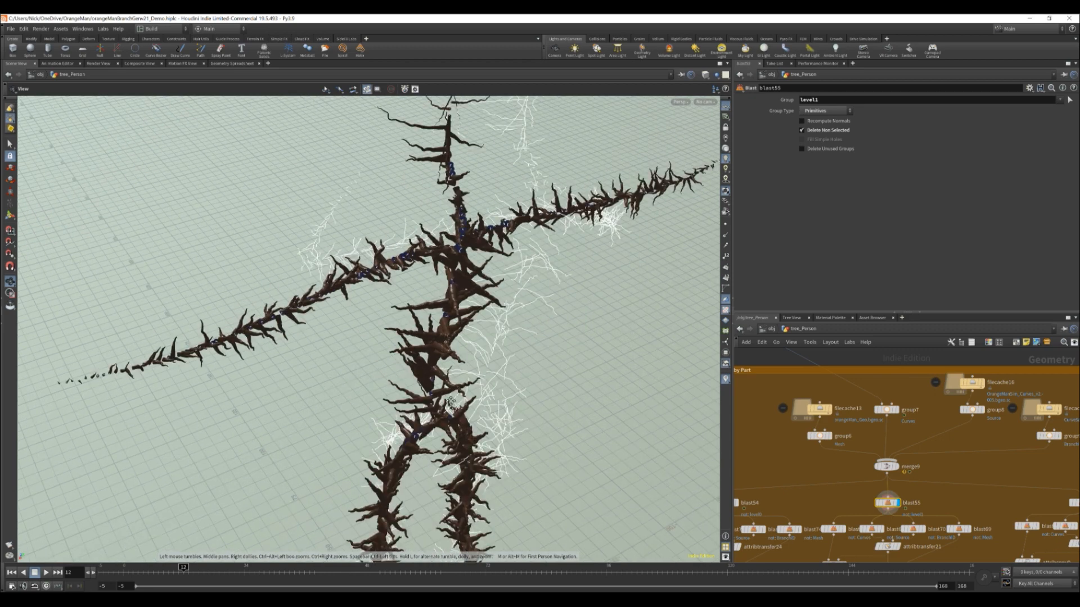
pyautogui.moveTo(451, 401); pyautogui.dragTo(413, 344, button='middle')
pyautogui.moveTo(413, 344); pyautogui.dragTo(554, 315)
pyautogui.scroll(4, 547, 309)
pyautogui.moveTo(948, 488); pyautogui.dragTo(956, 422, button='middle')
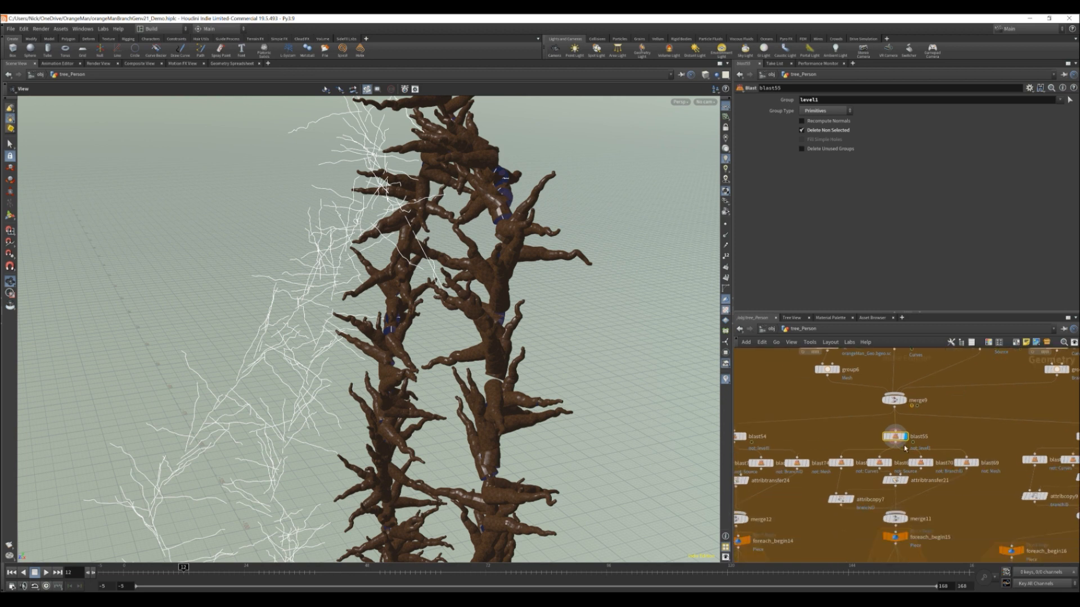
# Step: Display the Curves group isolated by blast67 and trace it back to filecache5
pyautogui.click(853, 468)
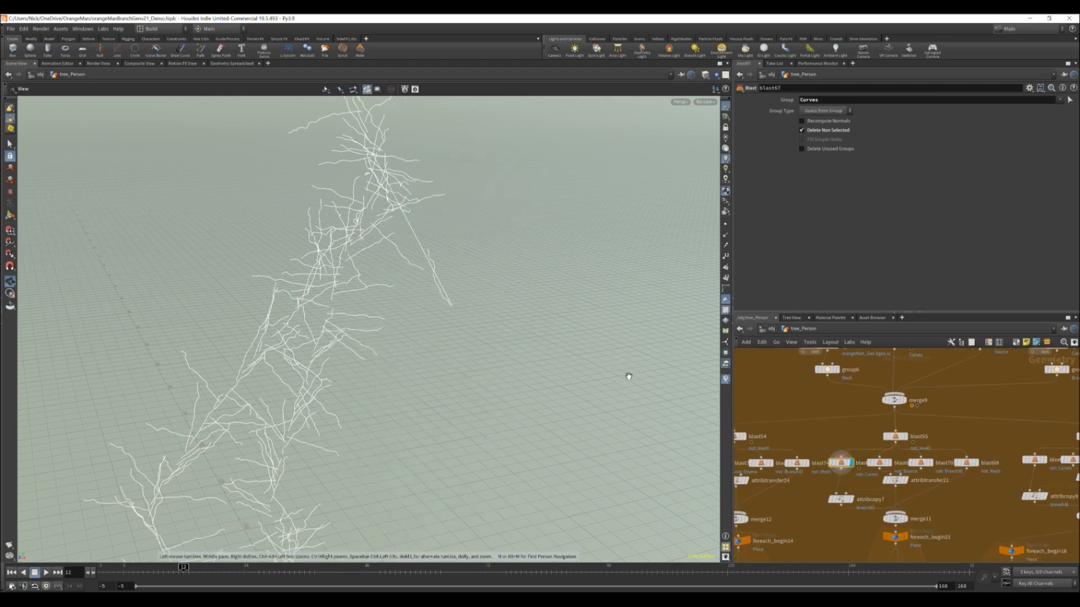
pyautogui.moveTo(808, 392); pyautogui.dragTo(909, 549, button='middle')
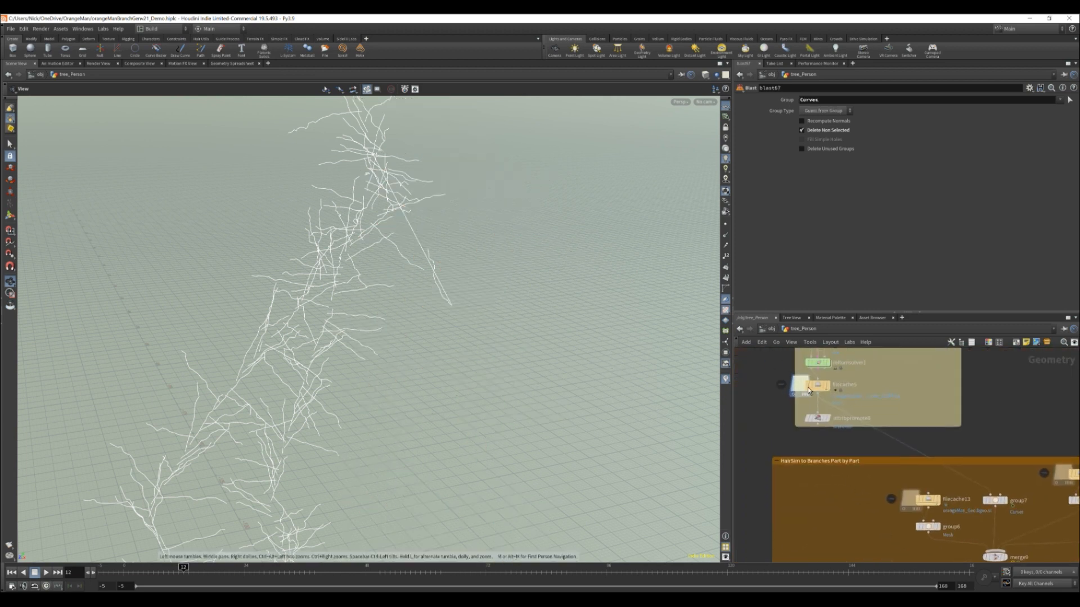
pyautogui.moveTo(911, 448); pyautogui.dragTo(826, 313, button='middle')
# Step: Display the Source group isolated by blast68, inspect its rest-pose curves and trace their input to filecache16
pyautogui.click(908, 473)
pyautogui.click(899, 488)
pyautogui.moveTo(588, 319); pyautogui.dragTo(420, 330)
pyautogui.moveTo(419, 330); pyautogui.dragTo(441, 545, button='middle')
pyautogui.moveTo(1009, 359); pyautogui.dragTo(837, 564, button='middle')
pyautogui.moveTo(879, 481); pyautogui.dragTo(890, 388, button='middle')
pyautogui.scroll(-2, 803, 464)
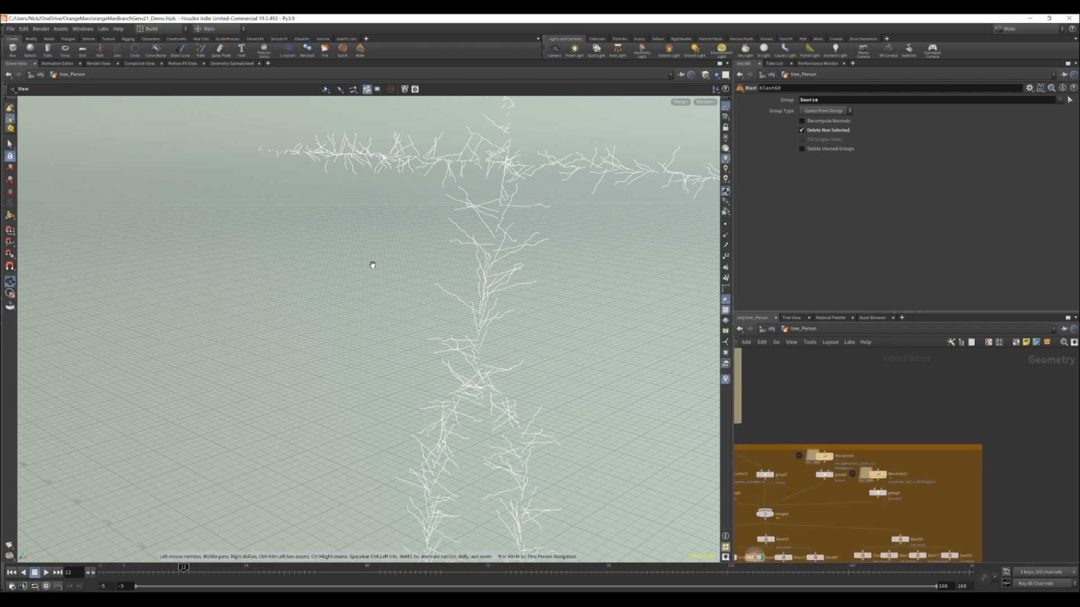
pyautogui.moveTo(779, 554); pyautogui.dragTo(822, 454, button='middle')
pyautogui.scroll(3, 824, 475)
pyautogui.scroll(1, 826, 476)
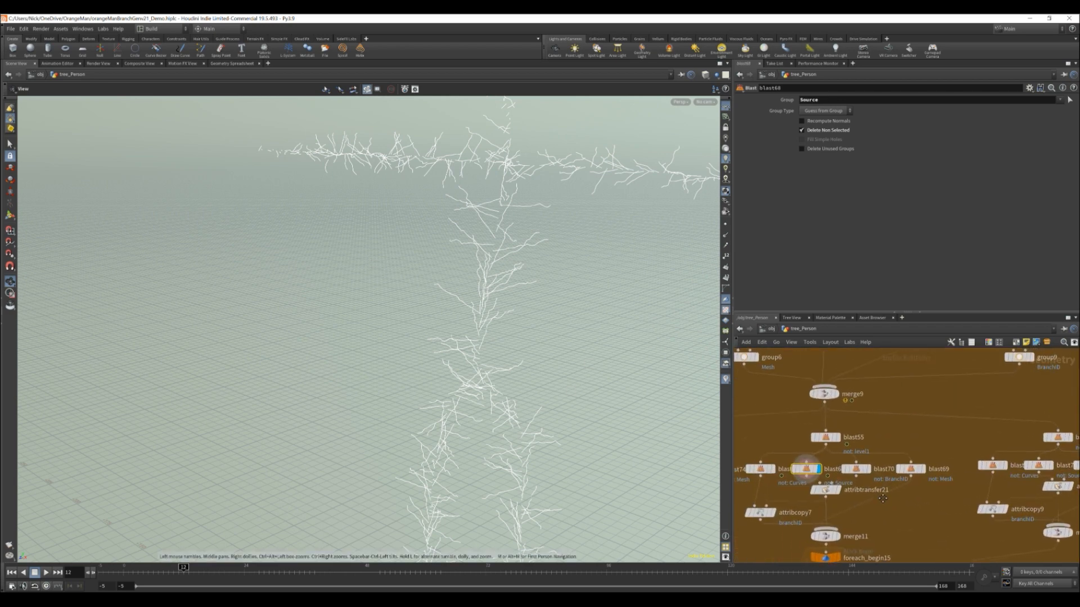
# Step: Display the BranchID group isolated by blast70 and trace it back to filecache15
pyautogui.click(857, 468)
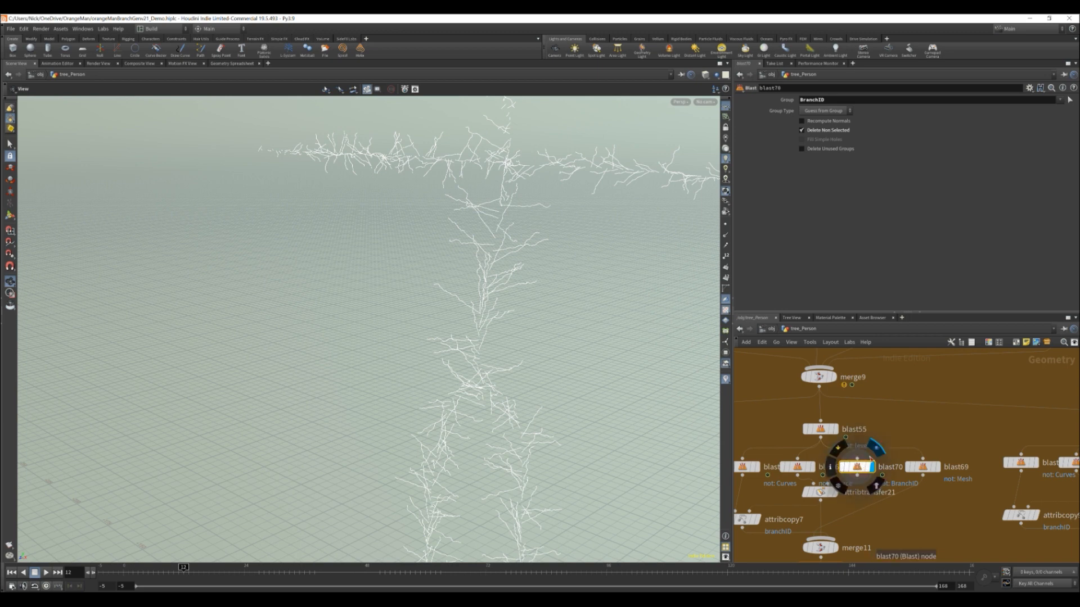
pyautogui.scroll(-5, 882, 431)
pyautogui.scroll(4, 928, 380)
pyautogui.moveTo(928, 380); pyautogui.dragTo(905, 457, button='middle')
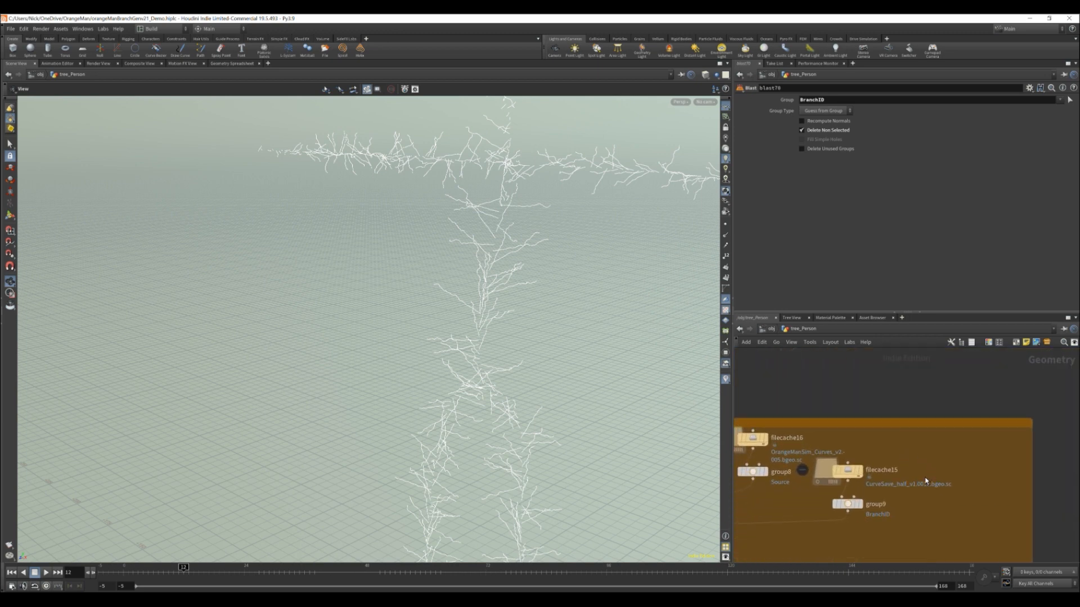
# Step: Trace the network upstream to filecache7 beside the clean and simplify curves group
pyautogui.scroll(-6, 899, 477)
pyautogui.moveTo(875, 410); pyautogui.dragTo(922, 534, button='middle')
pyautogui.moveTo(906, 371); pyautogui.dragTo(932, 551, button='middle')
pyautogui.moveTo(892, 458); pyautogui.dragTo(876, 401, button='middle')
pyautogui.scroll(3, 866, 487)
pyautogui.scroll(3, 861, 469)
pyautogui.scroll(-3, 871, 440)
pyautogui.moveTo(902, 539); pyautogui.dragTo(873, 420, button='middle')
pyautogui.scroll(4, 864, 444)
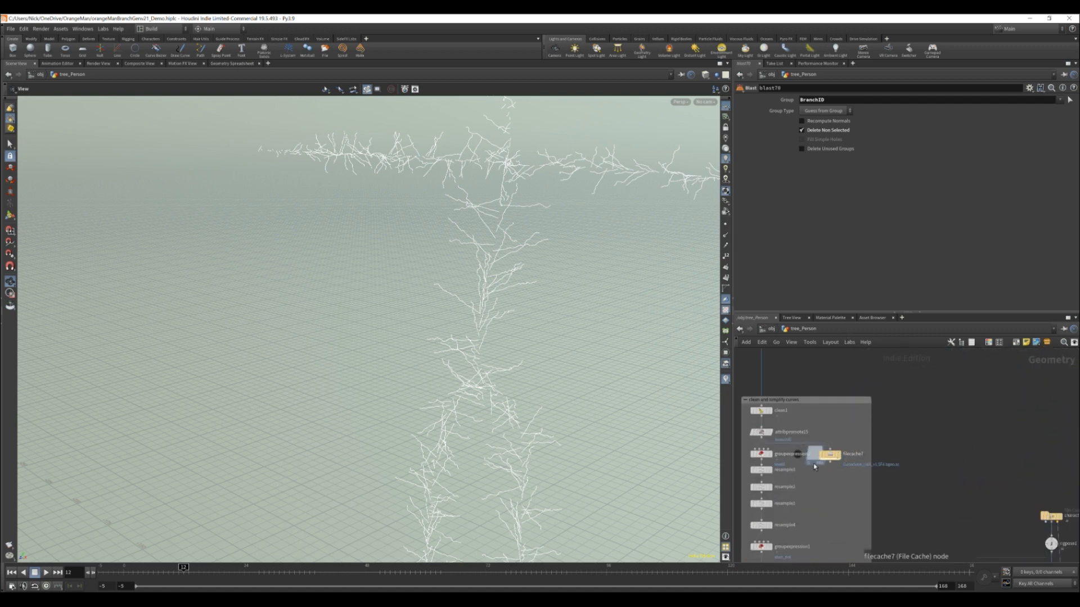
# Step: Return from filecache7 to the level1 blast nodes between merge9 and merge11
pyautogui.scroll(-6, 837, 471)
pyautogui.moveTo(883, 495); pyautogui.dragTo(894, 435, button='middle')
pyautogui.scroll(5, 893, 435)
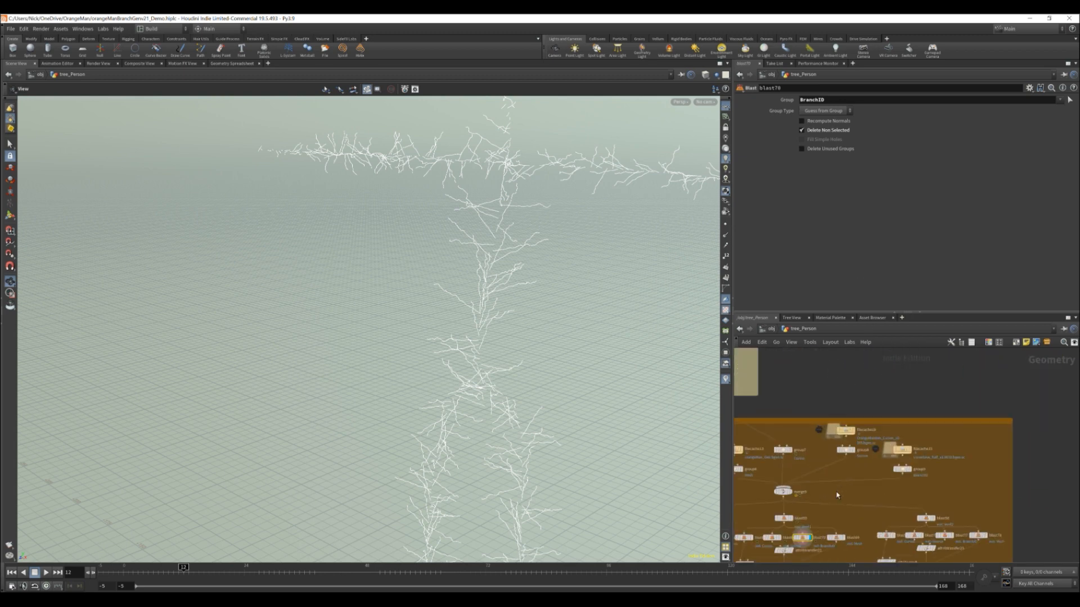
pyautogui.moveTo(868, 406); pyautogui.dragTo(920, 457, button='middle')
pyautogui.moveTo(873, 535); pyautogui.dragTo(870, 454, button='middle')
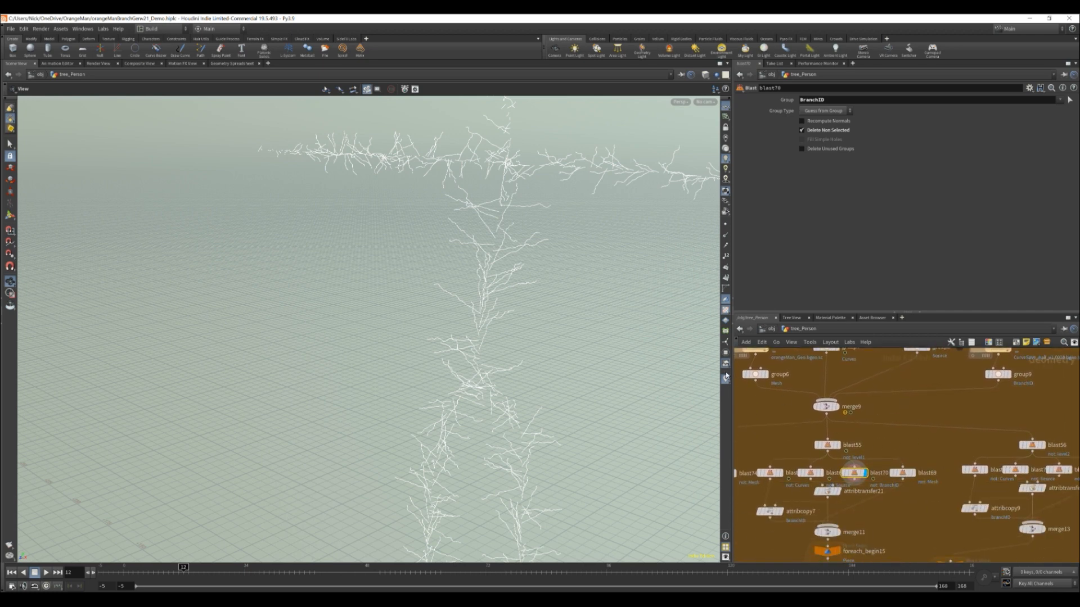
pyautogui.moveTo(725, 375); pyautogui.dragTo(811, 420, button='middle')
pyautogui.moveTo(930, 481); pyautogui.dragTo(891, 375, button='middle')
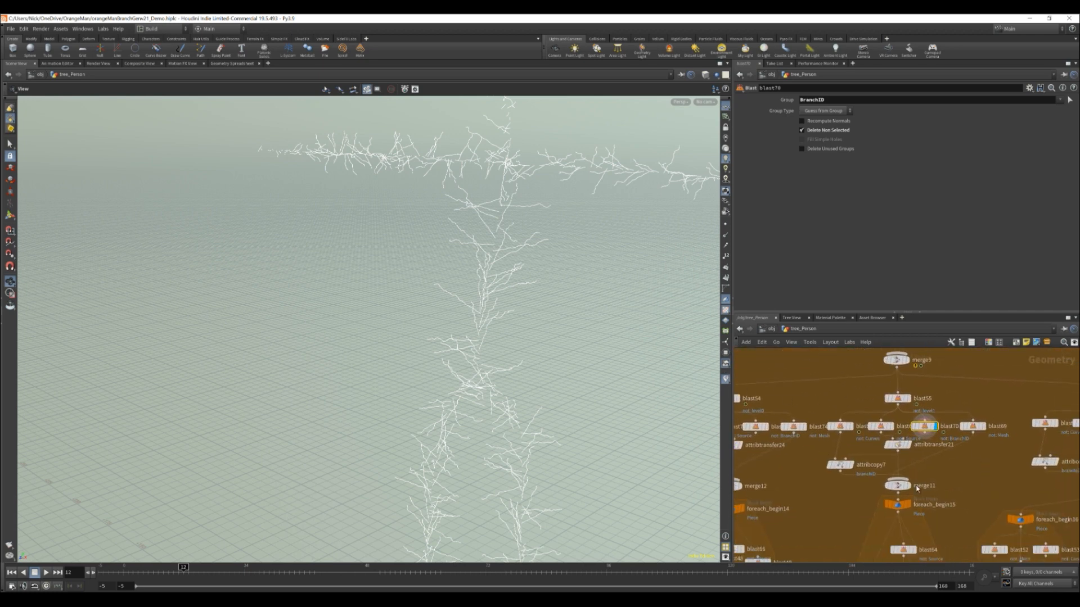
# Step: Display attribtransfer21 and review the primitive attributes available for its transfer
pyautogui.click(898, 446)
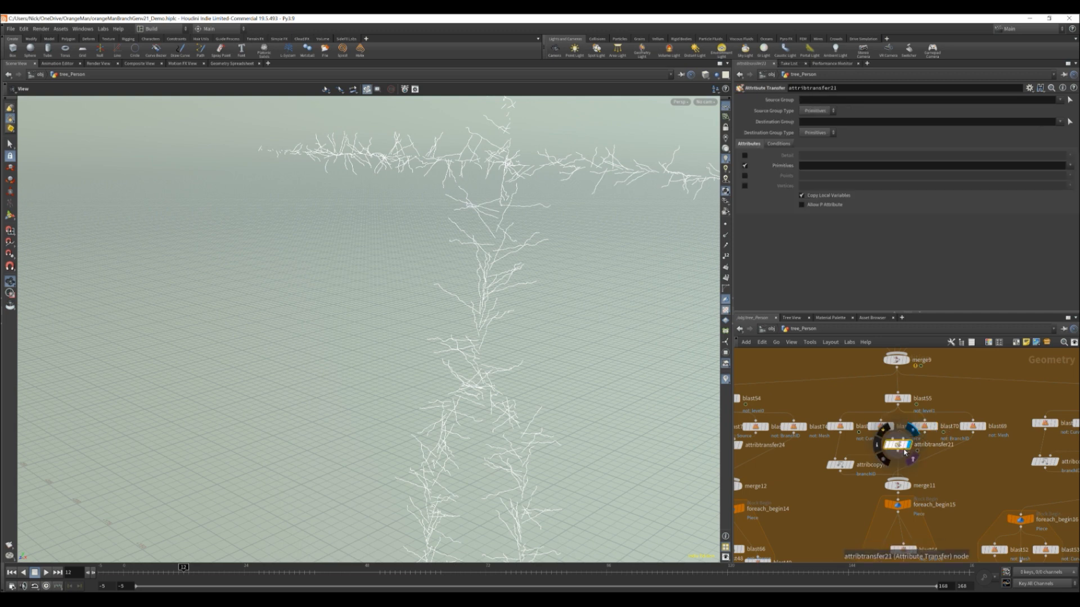
pyautogui.click(926, 428)
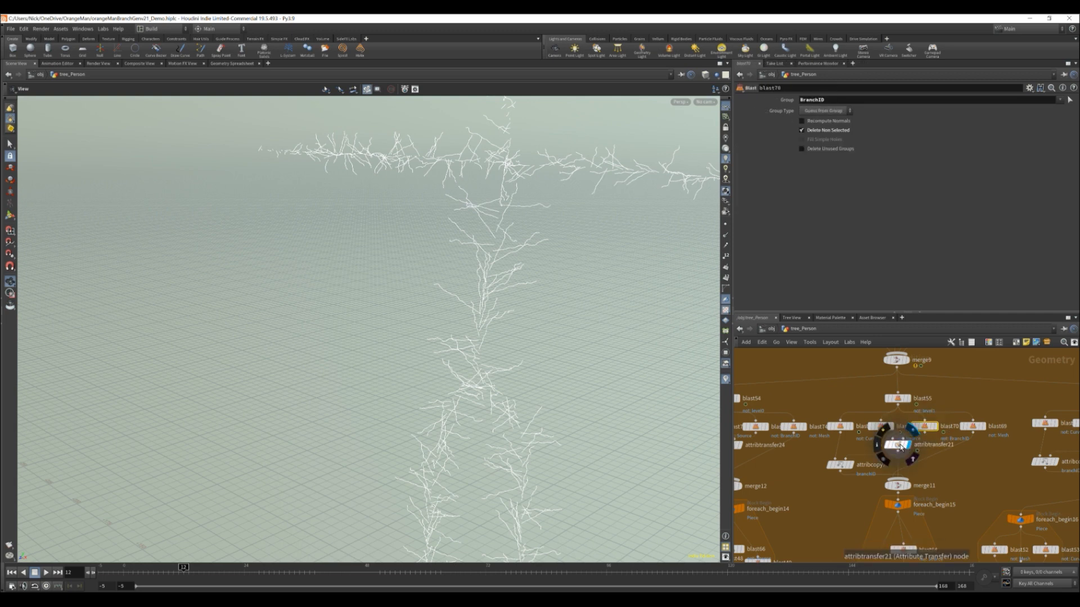
pyautogui.click(898, 445)
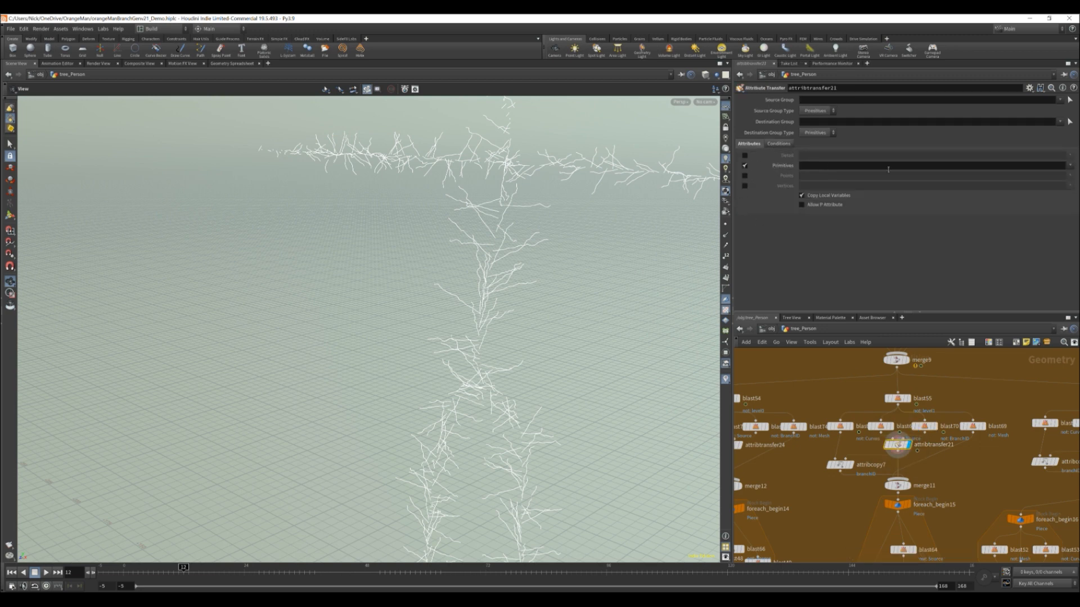
pyautogui.click(1070, 167)
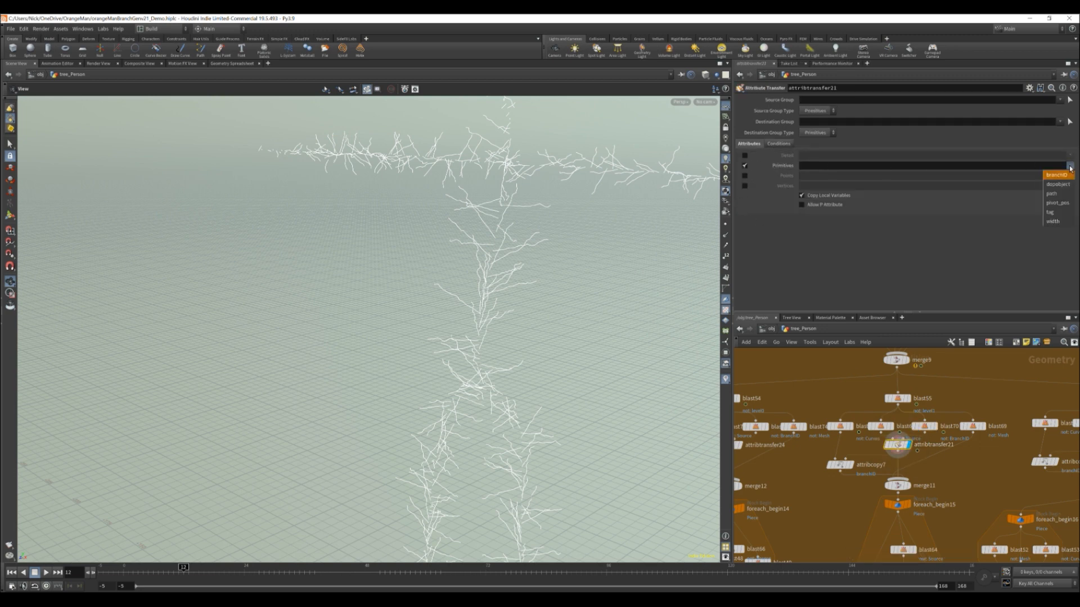
pyautogui.click(1069, 168)
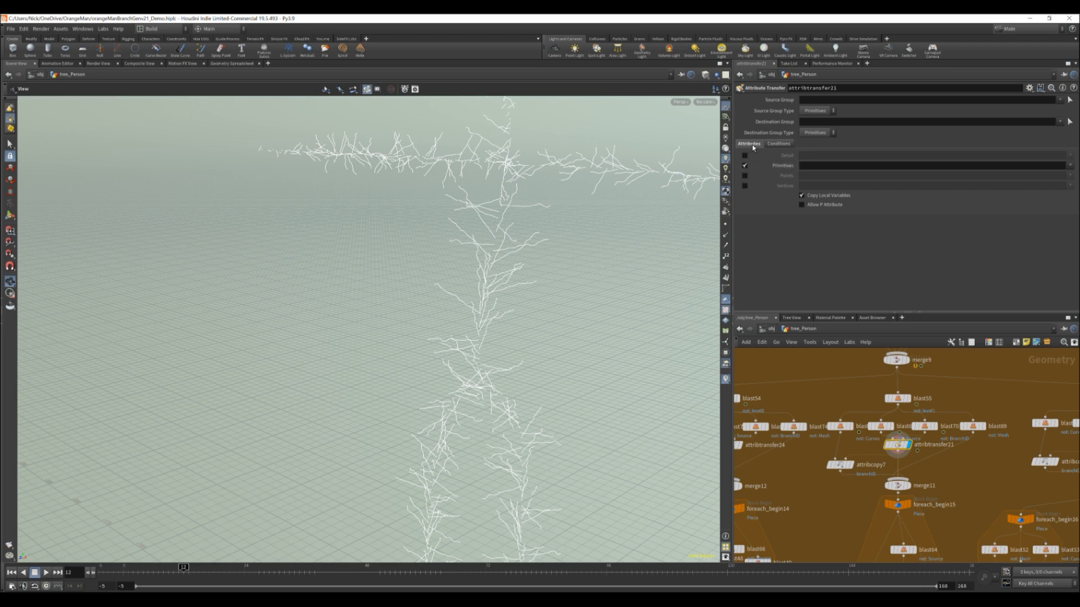
pyautogui.click(1071, 167)
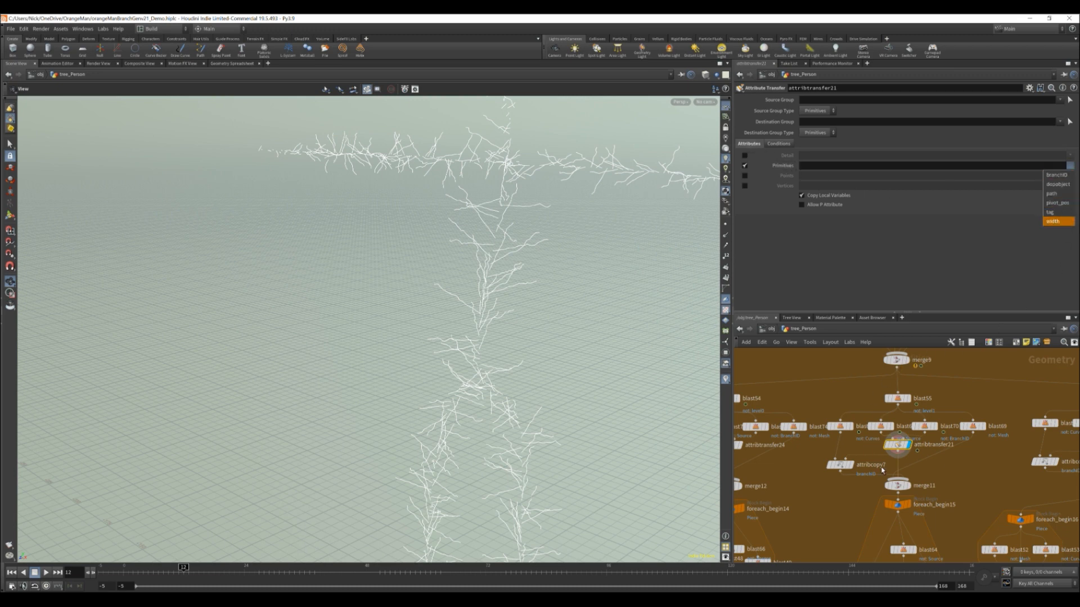
pyautogui.click(934, 471)
# Step: Display attribcopy7 and inspect its attribute name and class settings, comparing its wiring with attribtransfer21
pyautogui.moveTo(855, 471)
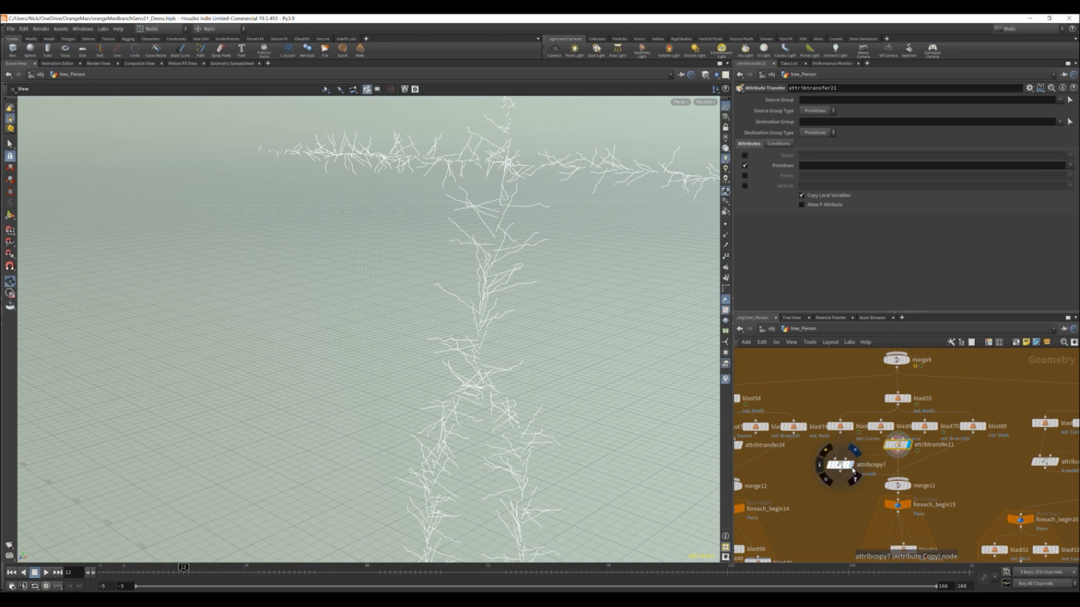
pyautogui.click(846, 466)
pyautogui.click(843, 466)
pyautogui.moveTo(901, 445)
pyautogui.scroll(4, 902, 446)
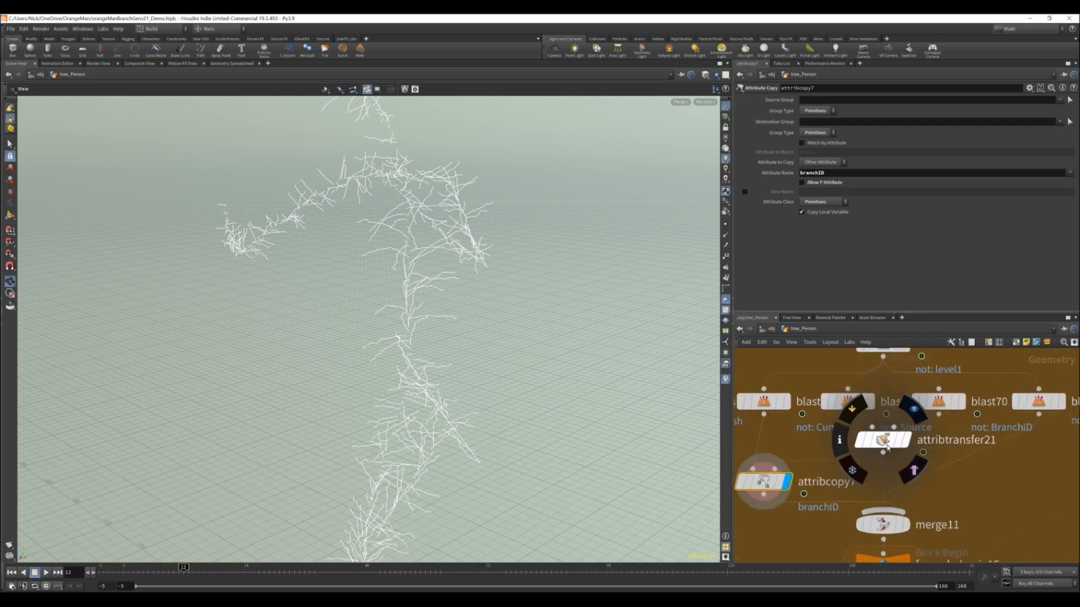
pyautogui.scroll(-3, 856, 444)
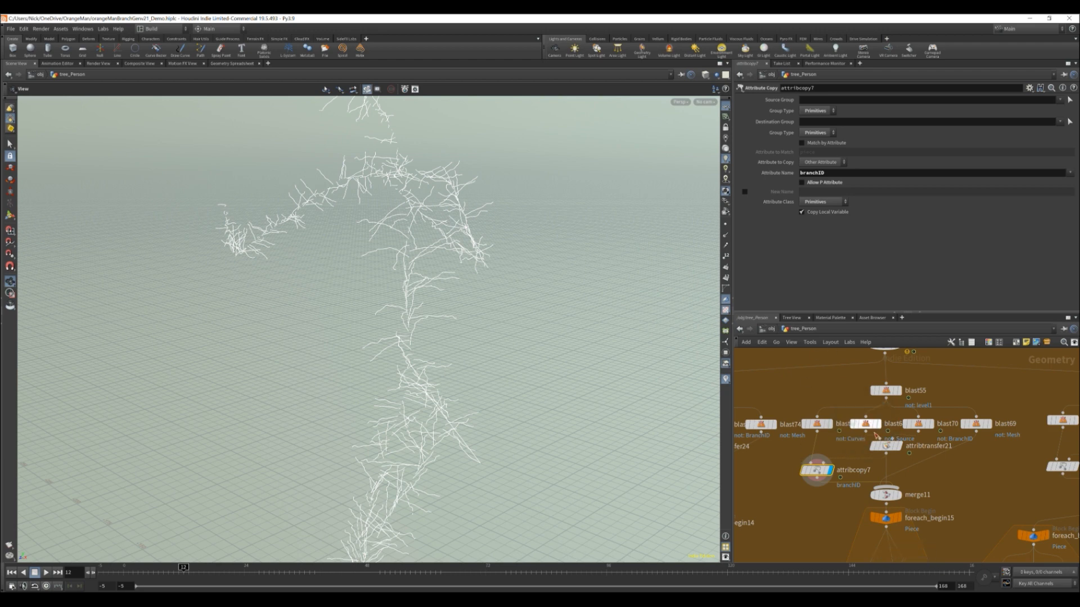
# Step: Follow the network from merge11 into the foreach_begin15 loop and down to pointdeform4
pyautogui.moveTo(961, 470); pyautogui.dragTo(953, 439, button='middle')
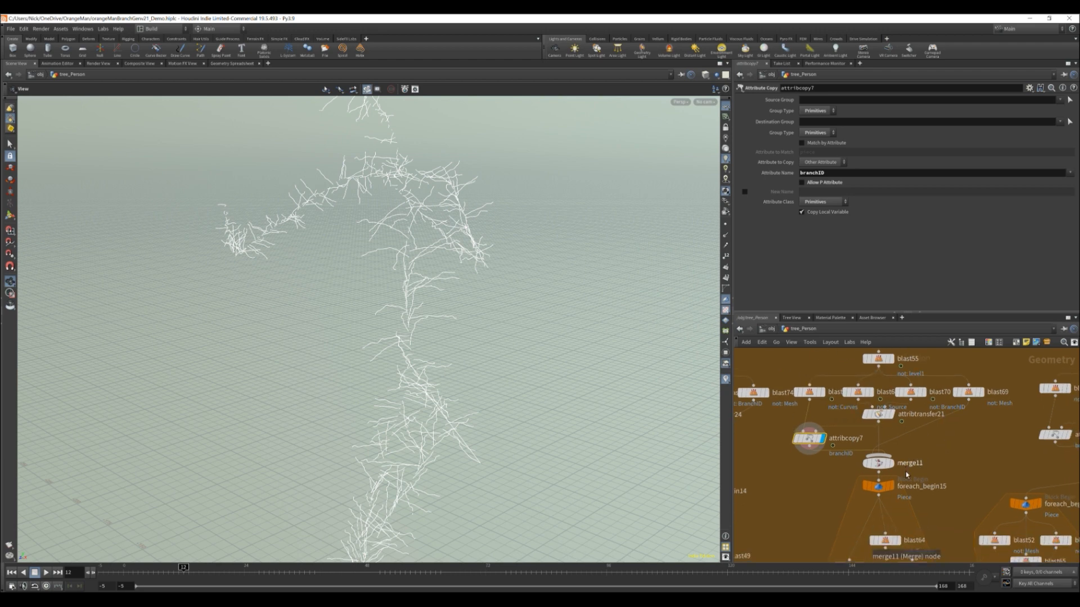
pyautogui.scroll(1, 919, 470)
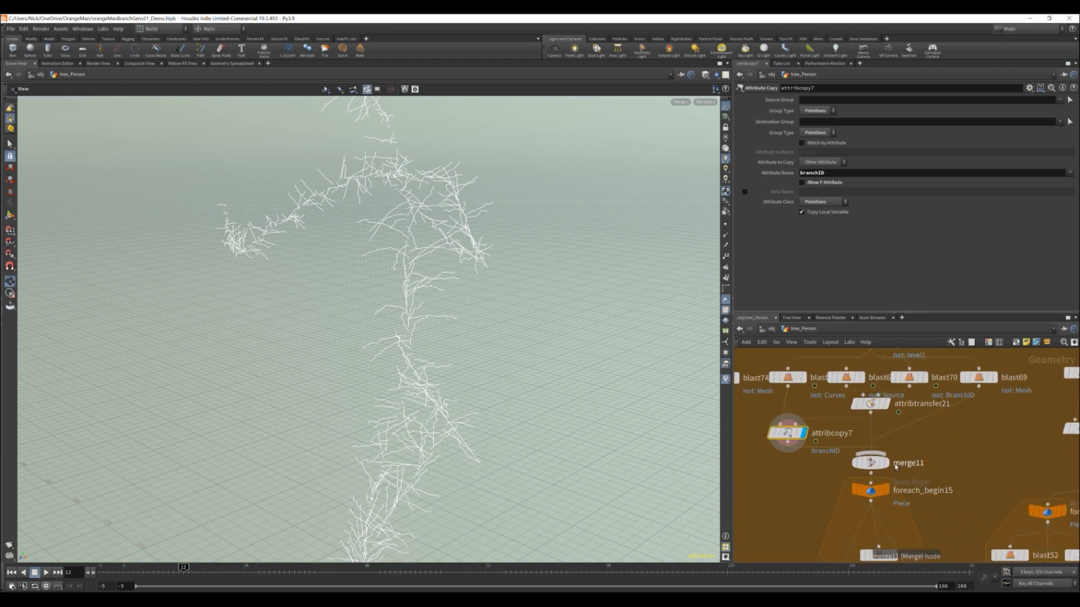
pyautogui.moveTo(920, 467); pyautogui.dragTo(938, 446, button='middle')
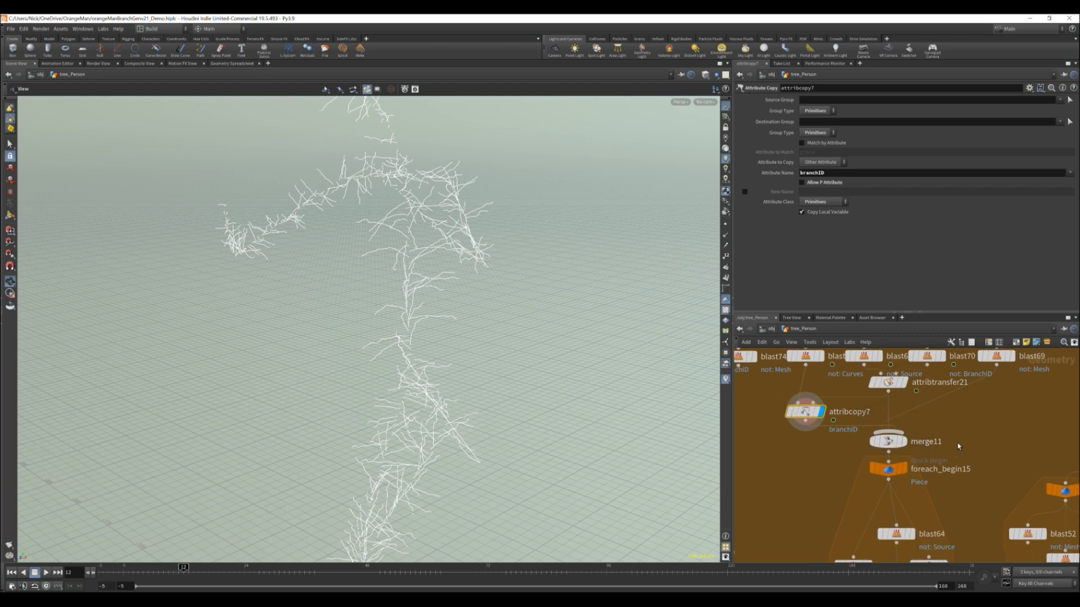
pyautogui.scroll(-2, 960, 446)
pyautogui.moveTo(960, 446); pyautogui.dragTo(947, 371, button='middle')
pyautogui.scroll(1, 850, 368)
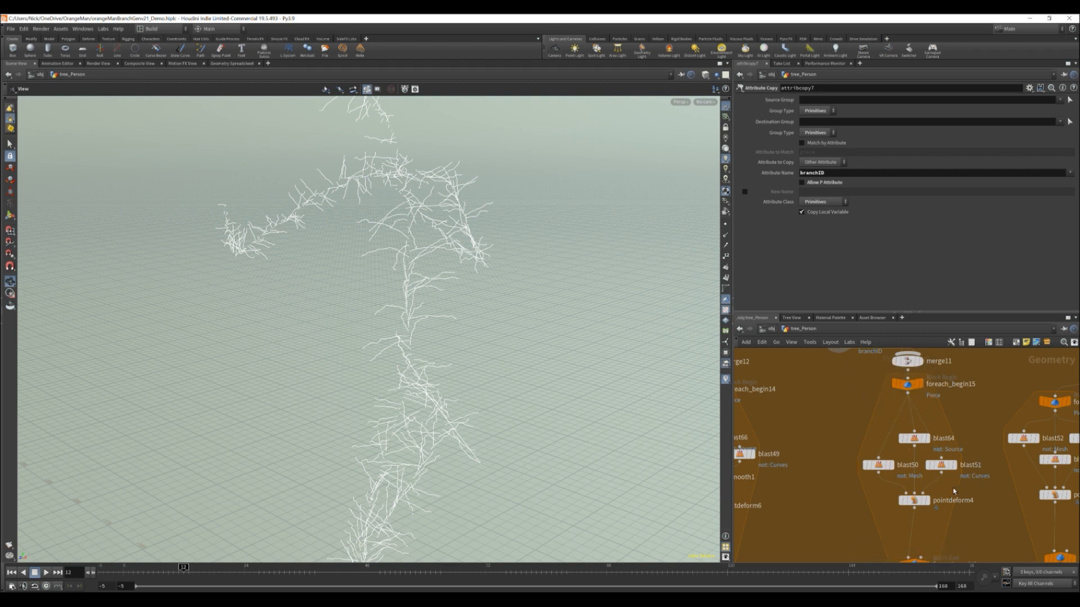
# Step: Trace the loop's Source, Mesh and Curves blasts back to the cached input groups and down again to pointdeform4
pyautogui.moveTo(920, 410); pyautogui.dragTo(907, 471, button='middle')
pyautogui.press('h')
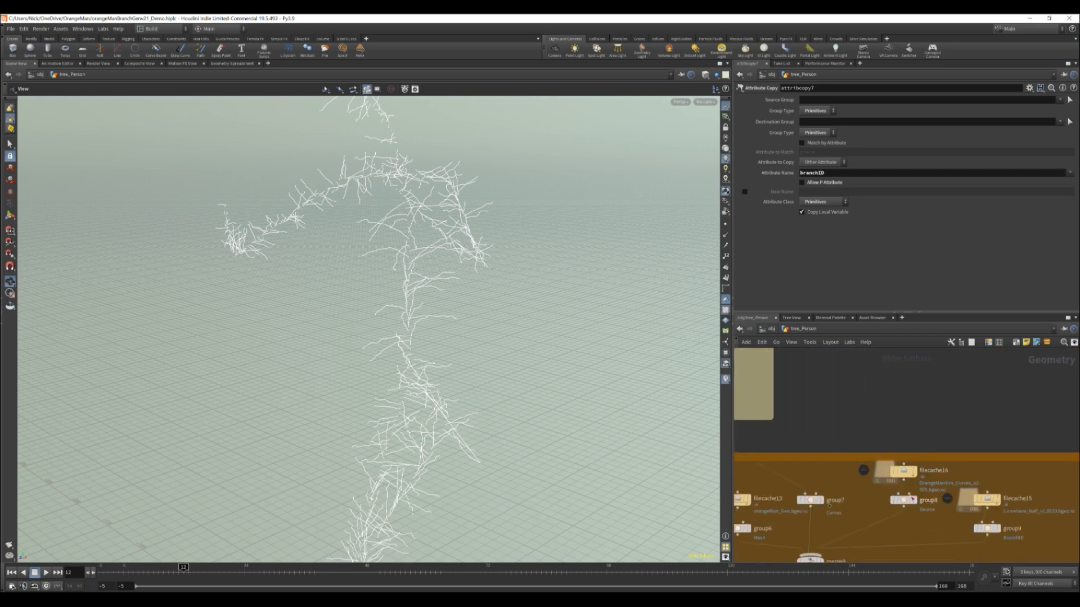
pyautogui.scroll(5, 922, 415)
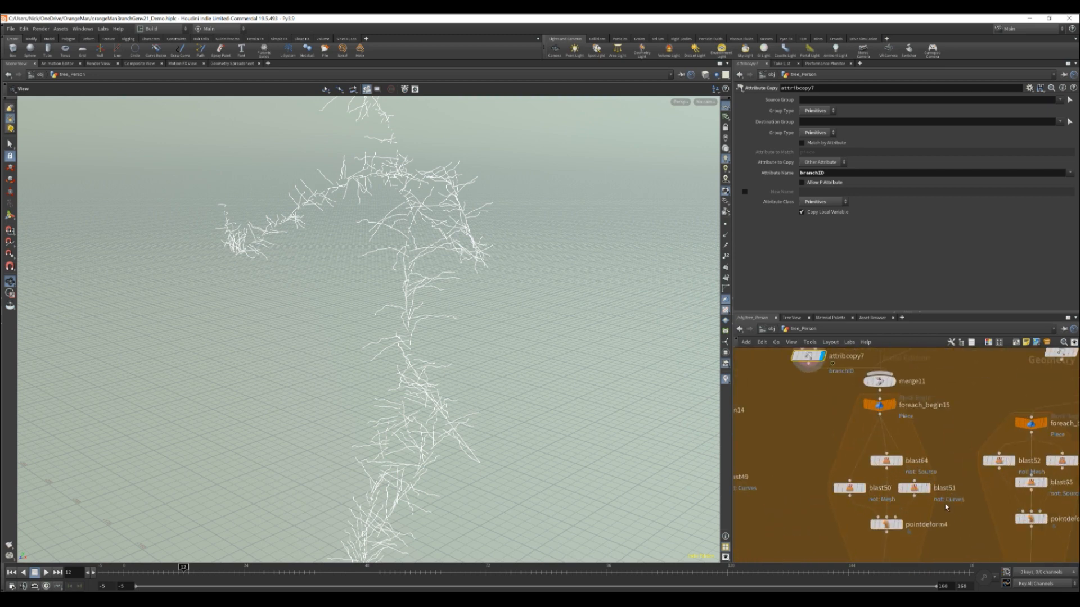
pyautogui.scroll(-5, 922, 501)
pyautogui.scroll(3, 926, 504)
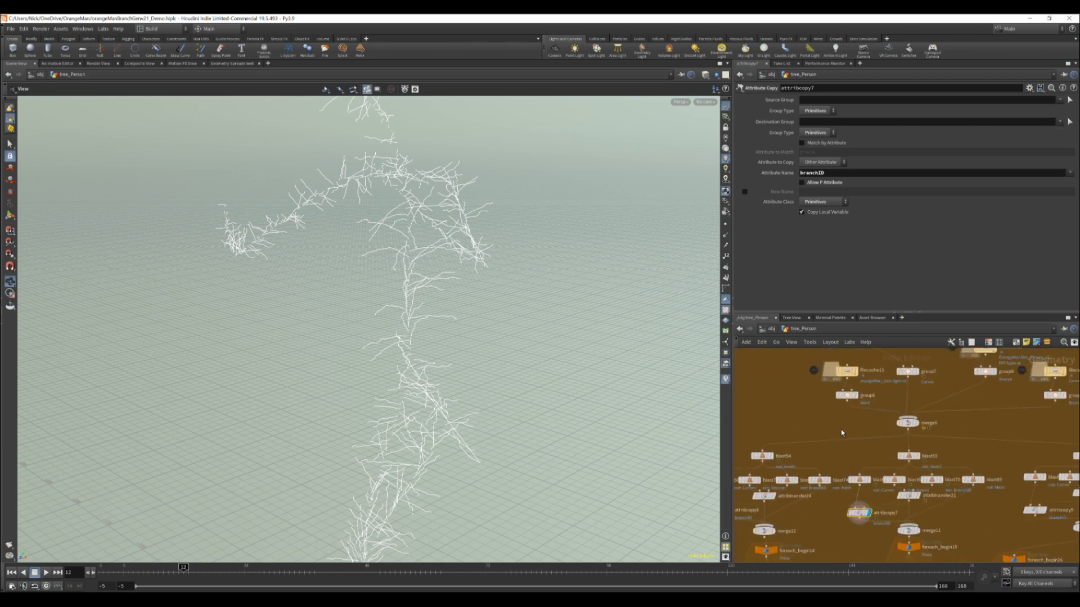
pyautogui.moveTo(926, 502); pyautogui.dragTo(894, 381, button='middle')
pyautogui.scroll(-5, 901, 482)
pyautogui.scroll(2, 869, 423)
pyautogui.moveTo(925, 496); pyautogui.dragTo(894, 344, button='middle')
pyautogui.scroll(3, 947, 503)
pyautogui.moveTo(934, 554); pyautogui.dragTo(916, 476, button='middle')
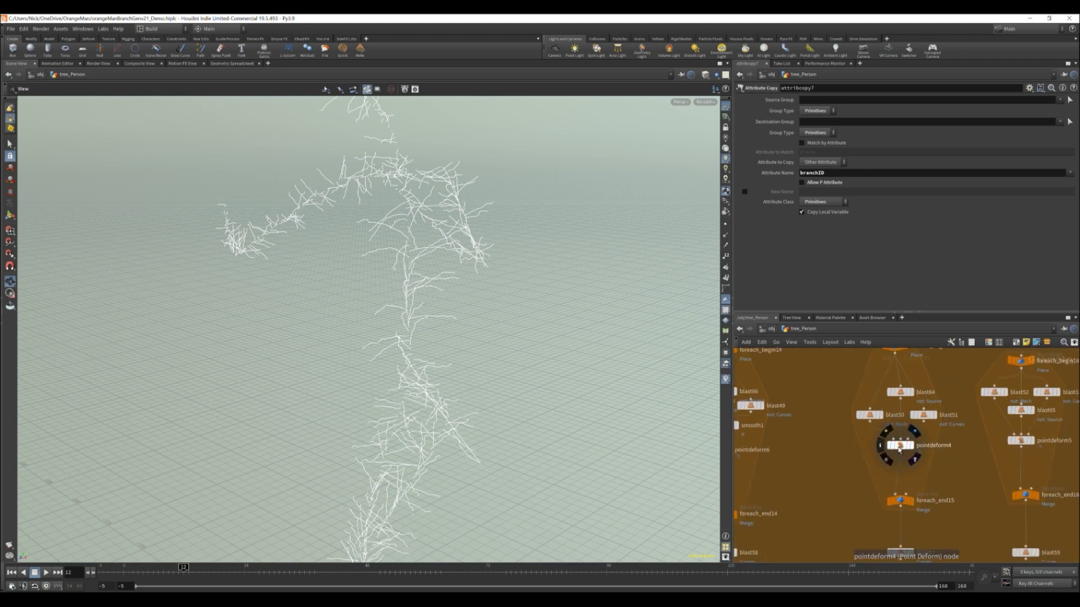
# Step: Inspect pointdeform4's parameters, review its capture and deform mode options, and check where the foreach_end15 loop output leads
pyautogui.click(912, 446)
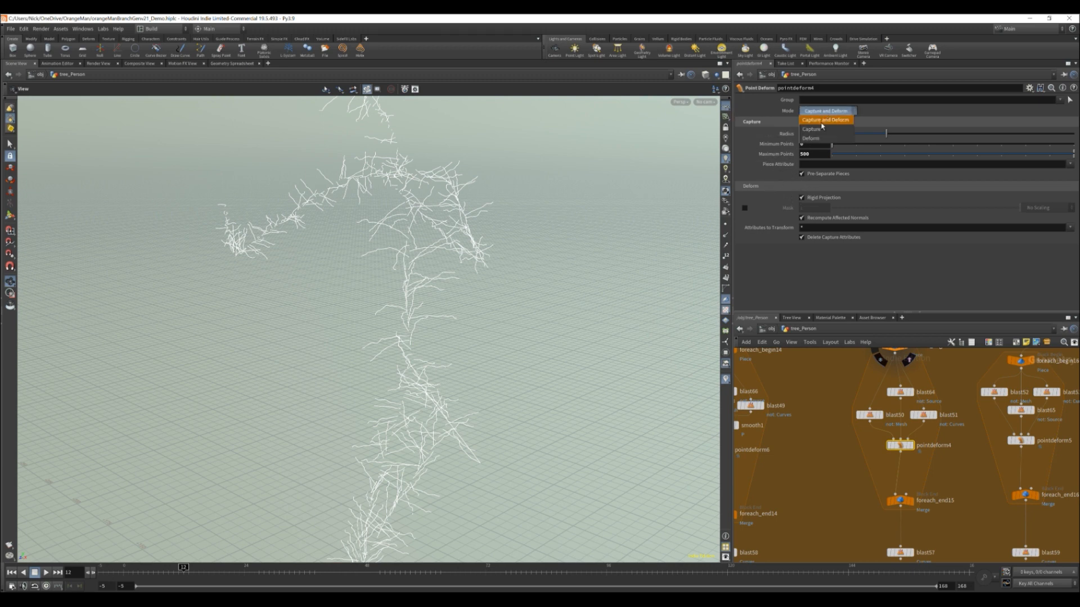
pyautogui.click(976, 410)
pyautogui.moveTo(969, 541)
pyautogui.mouseDown(button='middle')
pyautogui.moveTo(939, 431)
pyautogui.moveTo(1026, 476)
pyautogui.moveTo(976, 543)
pyautogui.mouseUp(button='middle')
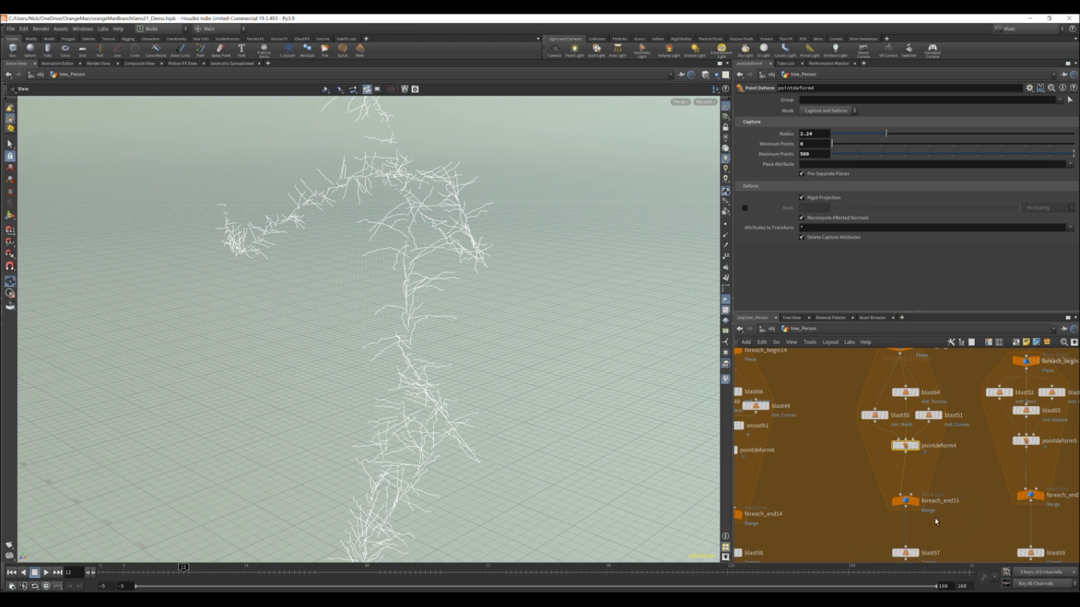
pyautogui.moveTo(960, 513); pyautogui.dragTo(943, 427, button='middle')
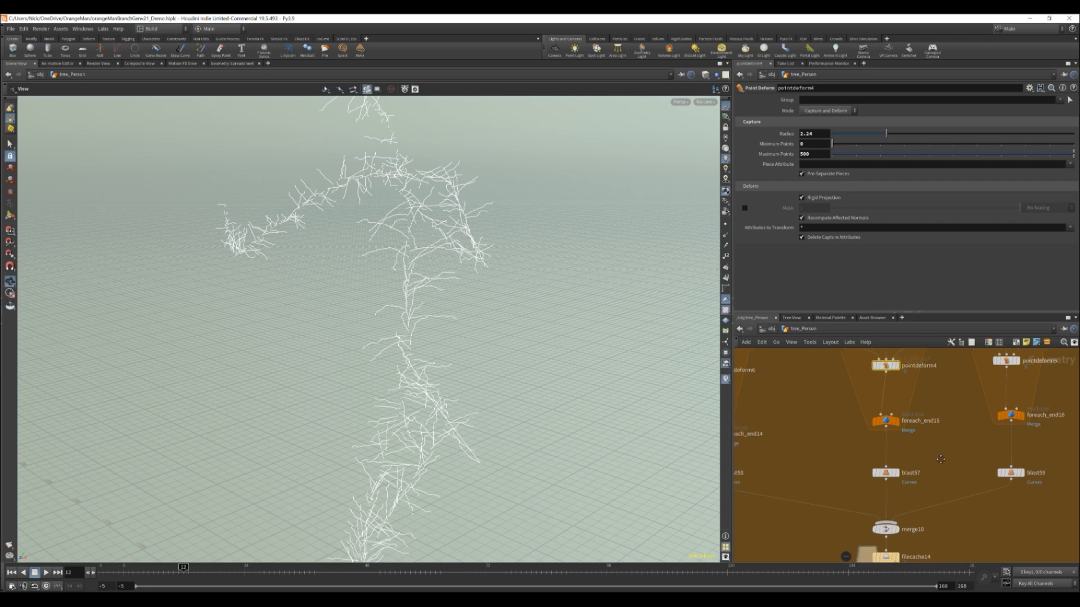
pyautogui.moveTo(947, 450); pyautogui.dragTo(957, 510, button='middle')
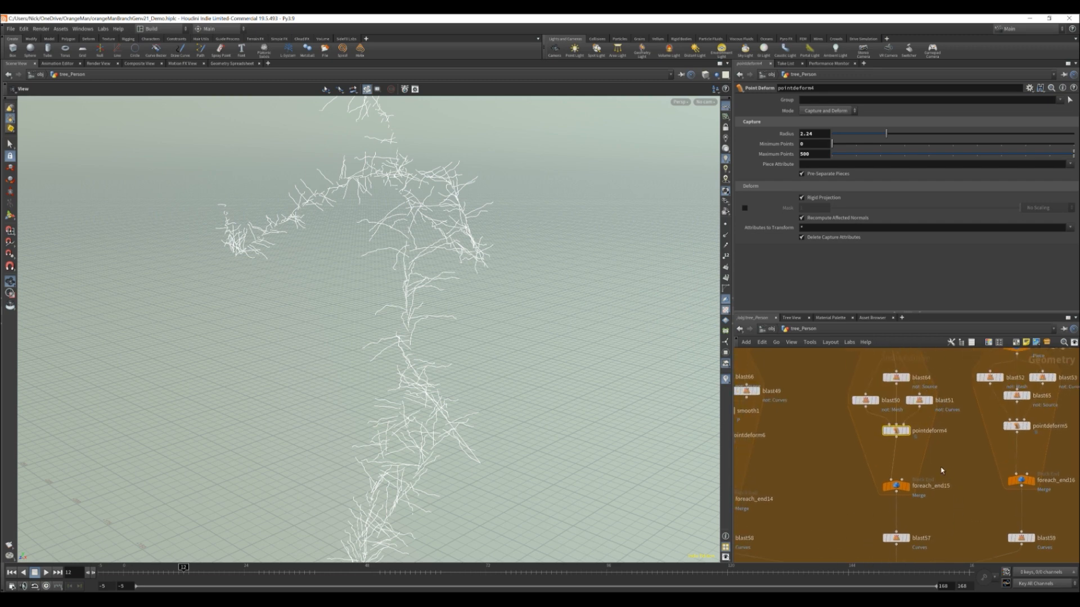
pyautogui.moveTo(963, 483); pyautogui.dragTo(949, 502, button='middle')
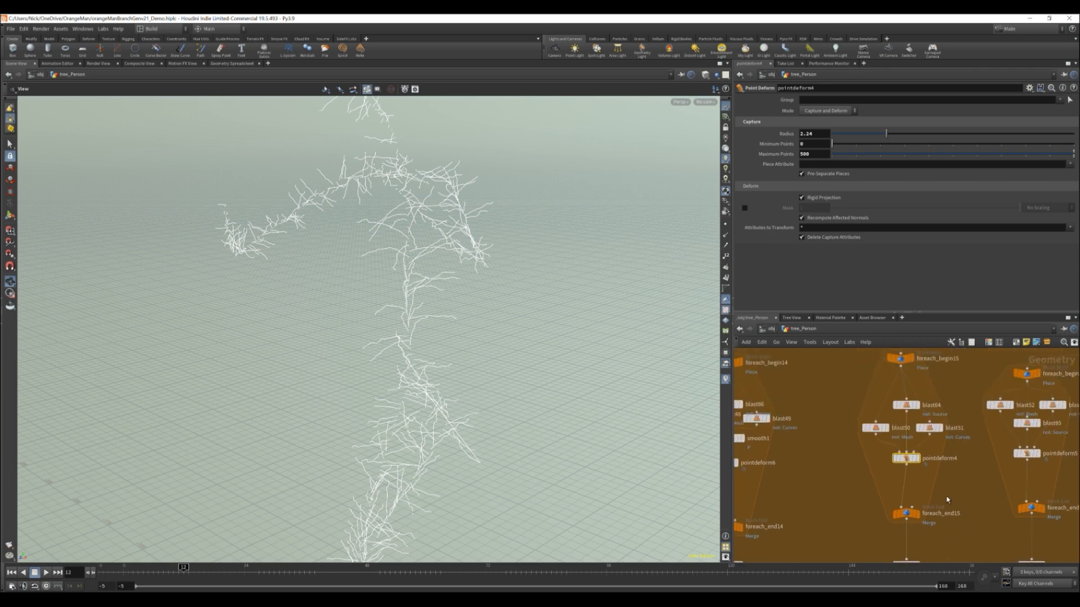
pyautogui.click(818, 111)
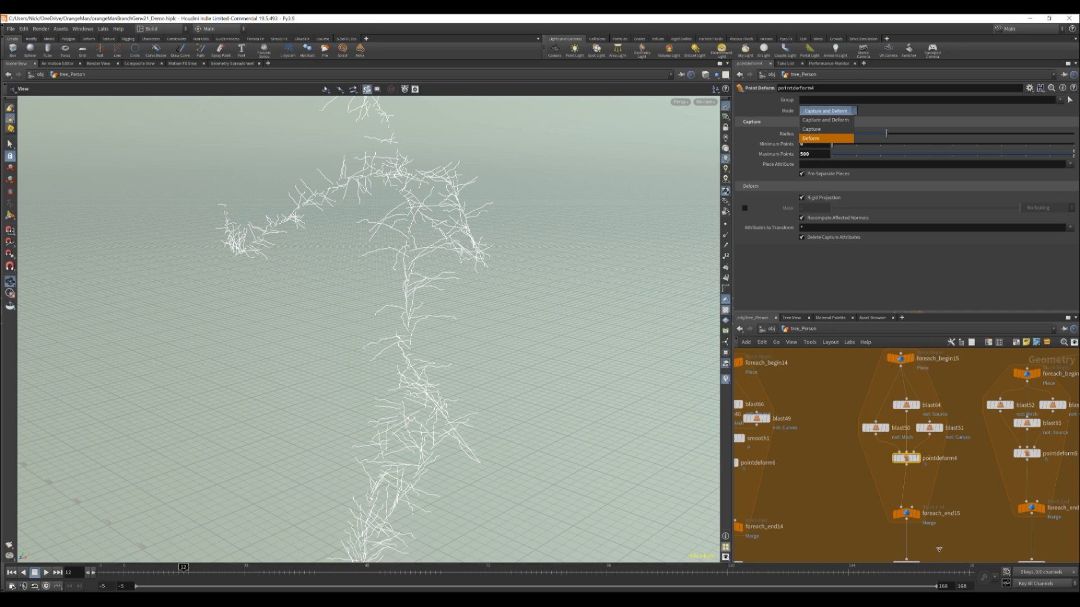
pyautogui.click(834, 114)
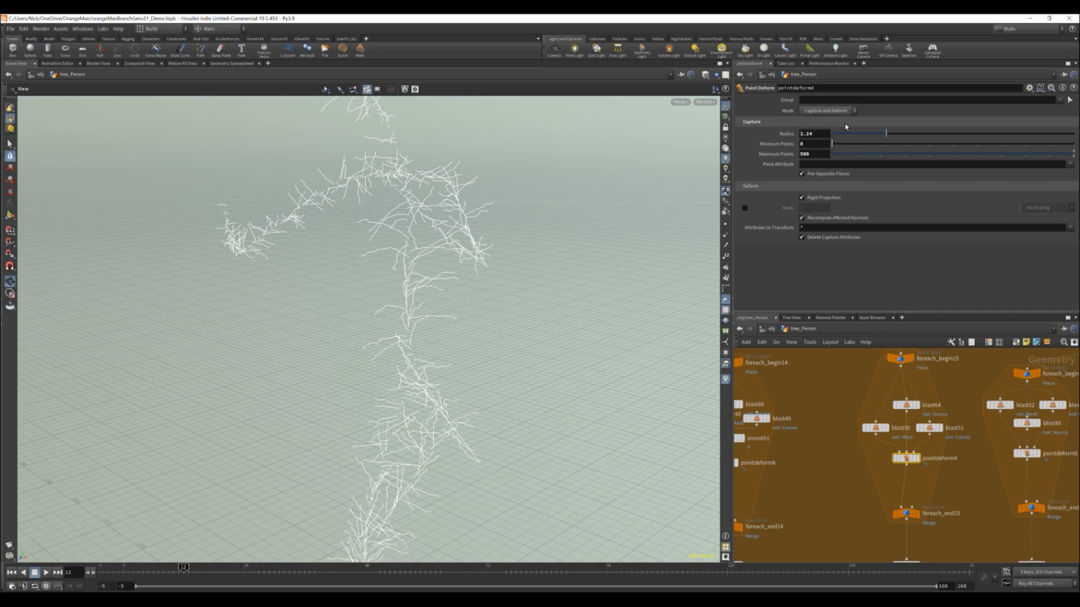
# Step: Display pointdeform4 and examine the single branch piece it deforms up close
pyautogui.moveTo(959, 543); pyautogui.dragTo(953, 463, button='middle')
pyautogui.moveTo(740, 458); pyautogui.dragTo(811, 479, button='middle')
pyautogui.moveTo(1011, 483); pyautogui.dragTo(924, 500, button='middle')
pyautogui.moveTo(891, 423)
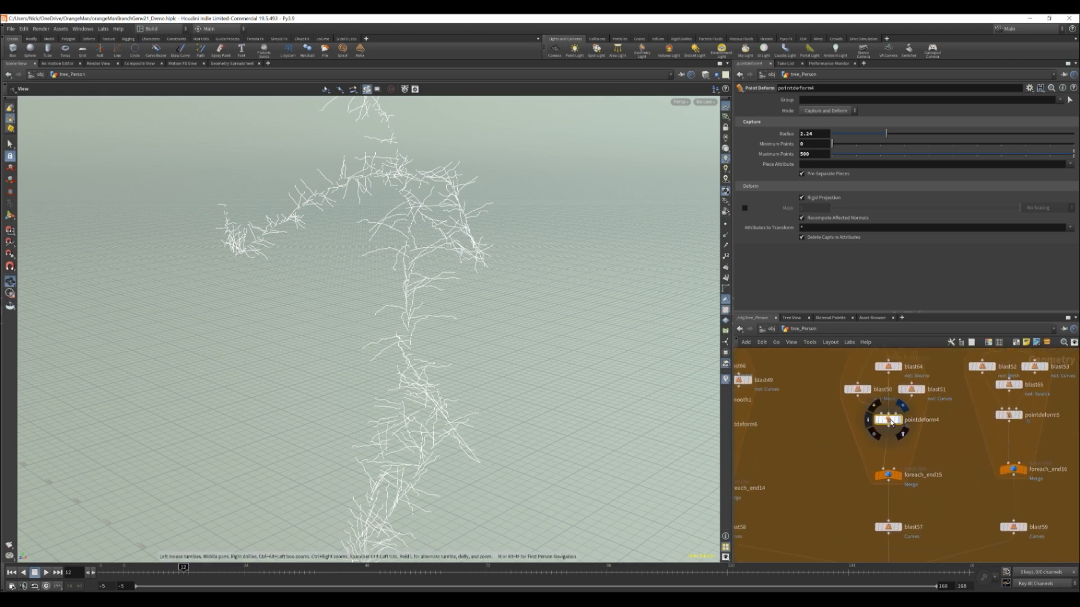
pyautogui.click(891, 421)
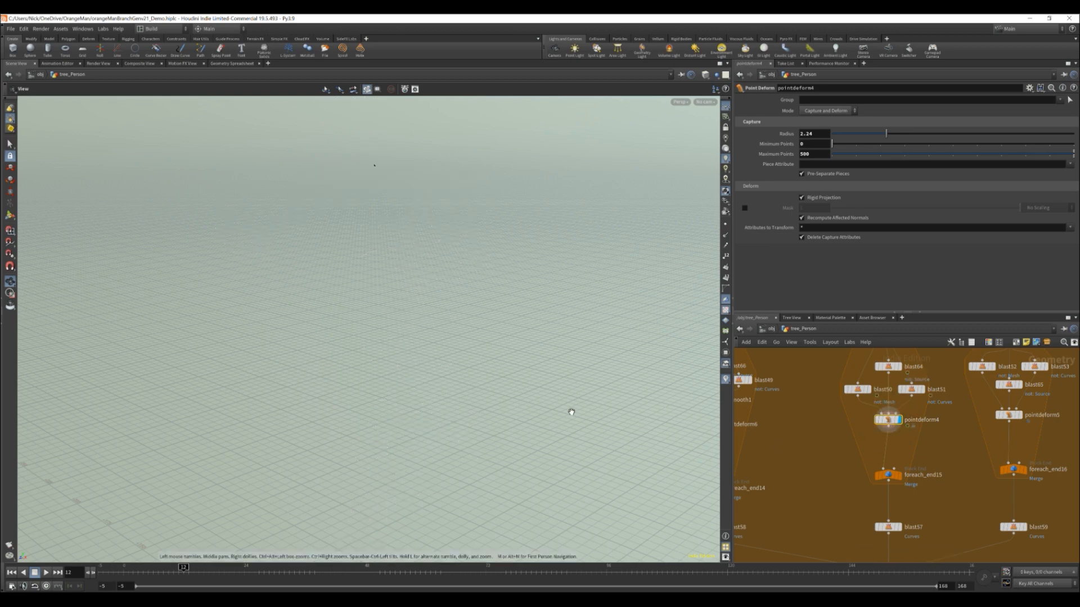
pyautogui.moveTo(401, 185); pyautogui.dragTo(390, 186)
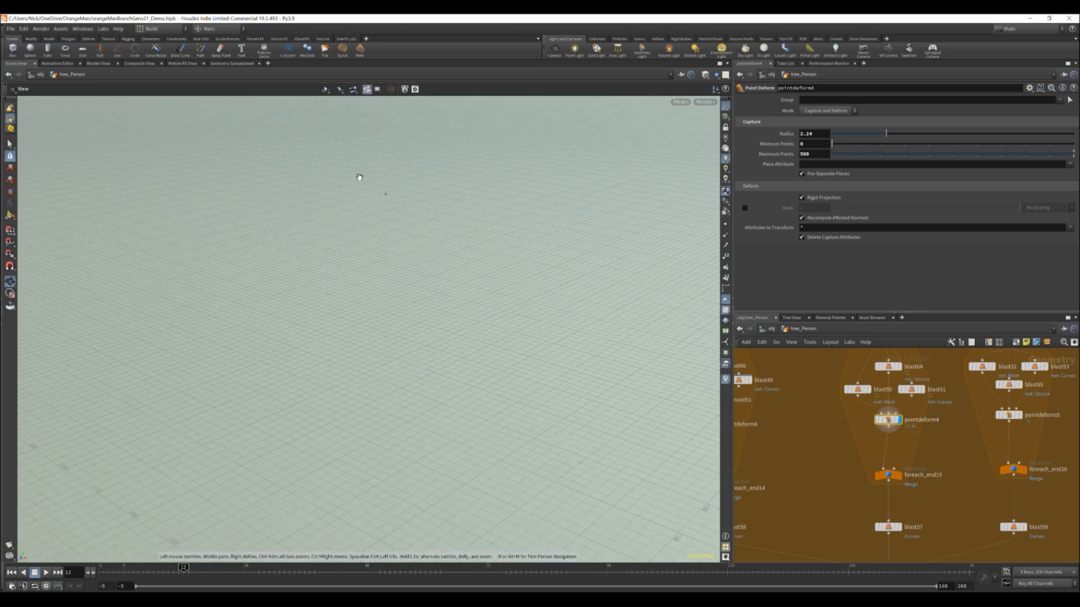
pyautogui.moveTo(649, 242); pyautogui.dragTo(312, 264, button='right')
pyautogui.moveTo(570, 277); pyautogui.dragTo(497, 260, button='middle')
pyautogui.moveTo(497, 259); pyautogui.dragTo(471, 256)
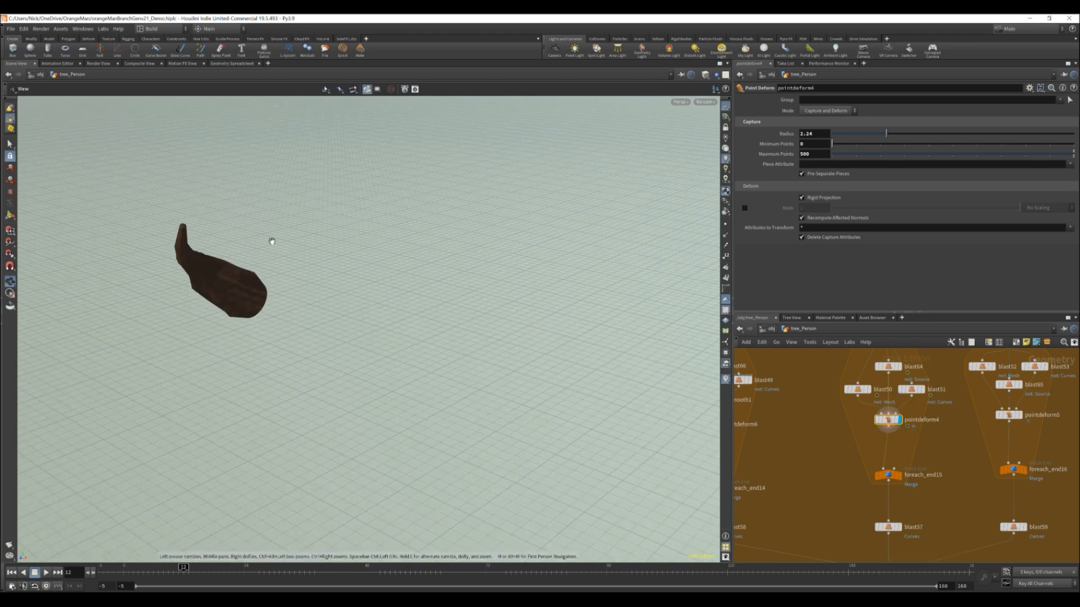
pyautogui.moveTo(320, 277); pyautogui.dragTo(329, 283)
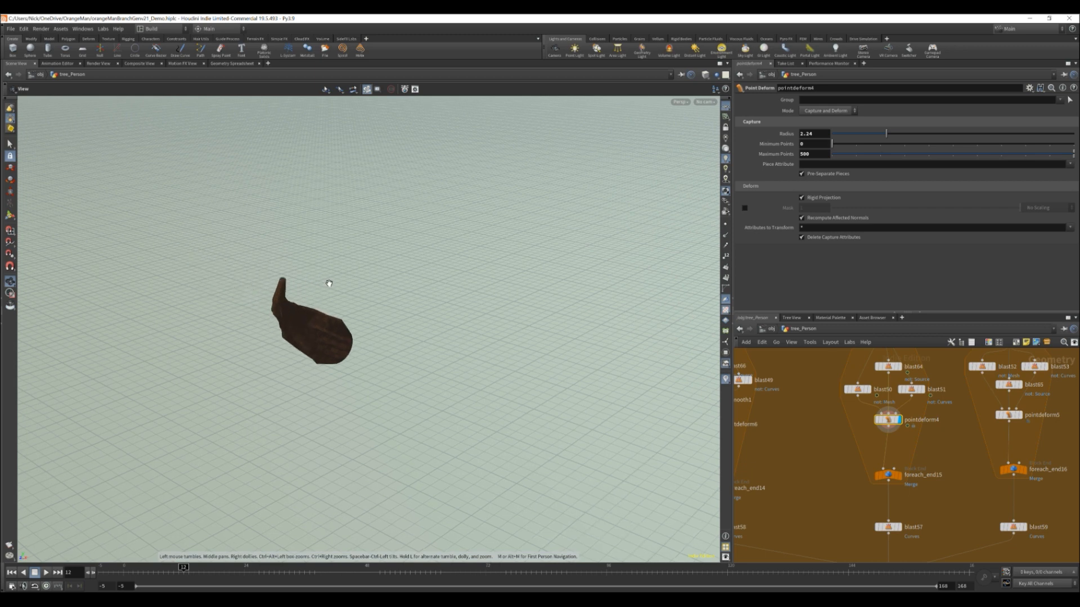
# Step: Display blast57 after the foreach_end15 loop and examine the full deformed branch mesh on the figure
pyautogui.moveTo(906, 529); pyautogui.dragTo(904, 465, button='middle')
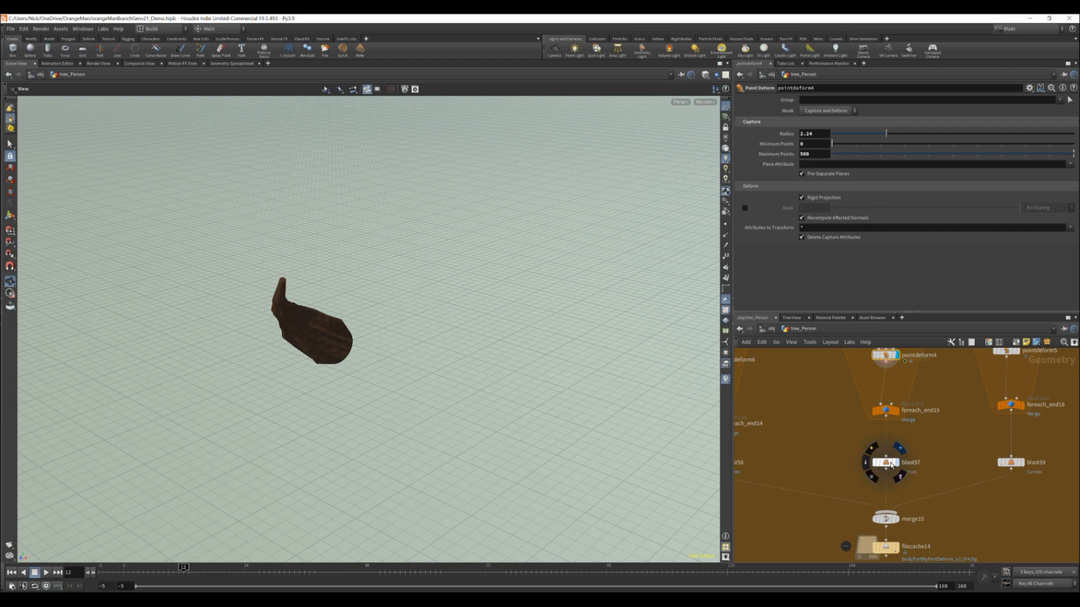
pyautogui.click(895, 462)
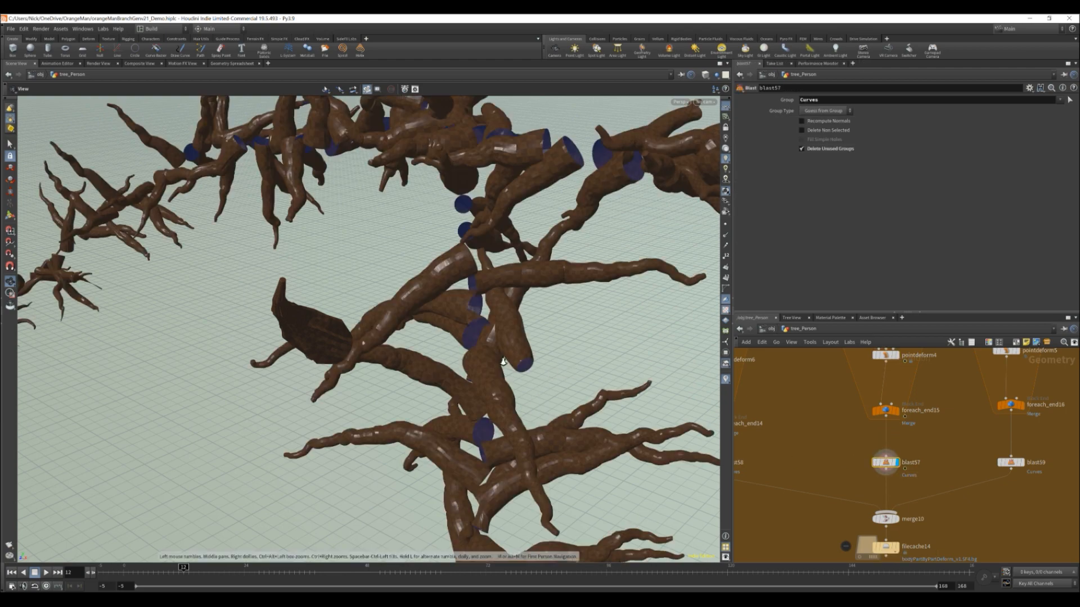
pyautogui.scroll(-3, 322, 336)
pyautogui.scroll(-5, 321, 336)
pyautogui.moveTo(464, 360); pyautogui.dragTo(397, 287, button='middle')
pyautogui.moveTo(397, 287); pyautogui.dragTo(506, 346)
pyautogui.moveTo(442, 437); pyautogui.dragTo(444, 357, button='middle')
pyautogui.moveTo(550, 320); pyautogui.dragTo(509, 315)
# Step: Display filecache14 below merge10 and examine the complete merged branch figure from several sides
pyautogui.moveTo(850, 468); pyautogui.dragTo(842, 398, button='middle')
pyautogui.moveTo(890, 478)
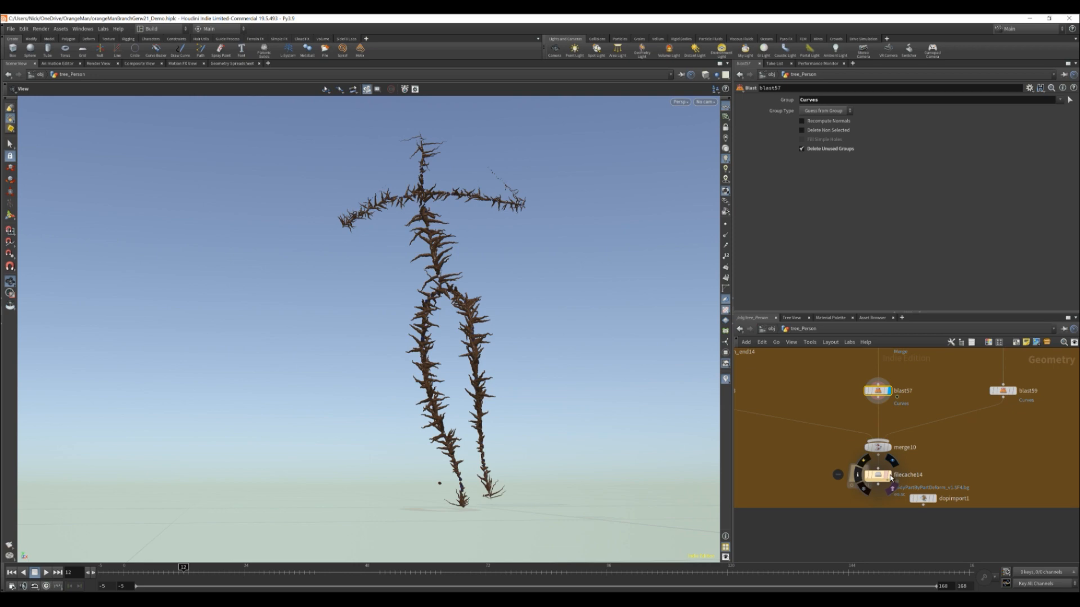
pyautogui.click(890, 478)
pyautogui.scroll(3, 890, 478)
pyautogui.press('r')
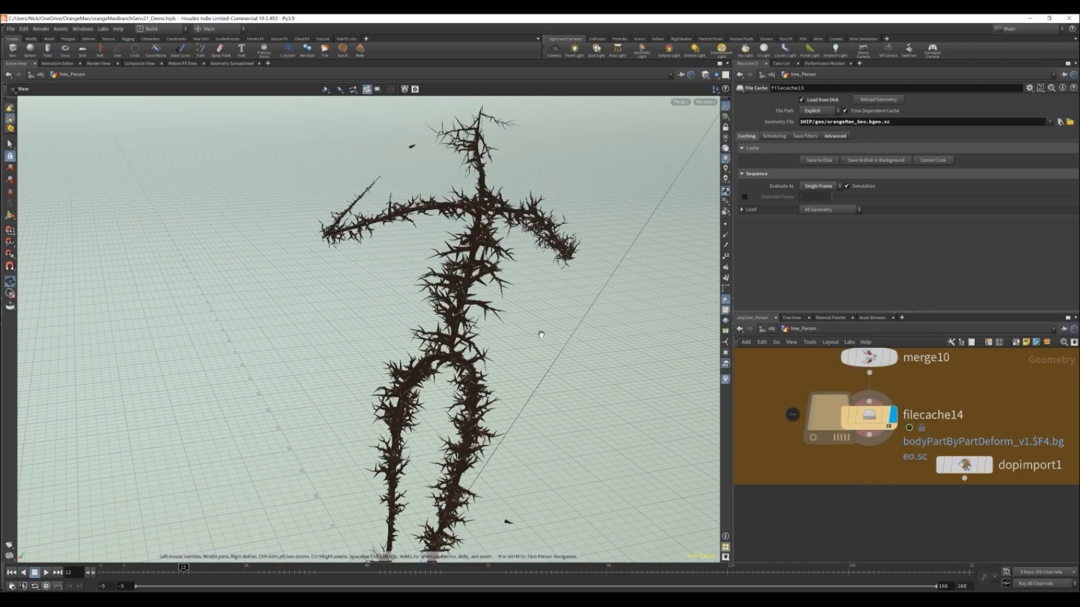
pyautogui.moveTo(515, 354); pyautogui.dragTo(437, 365)
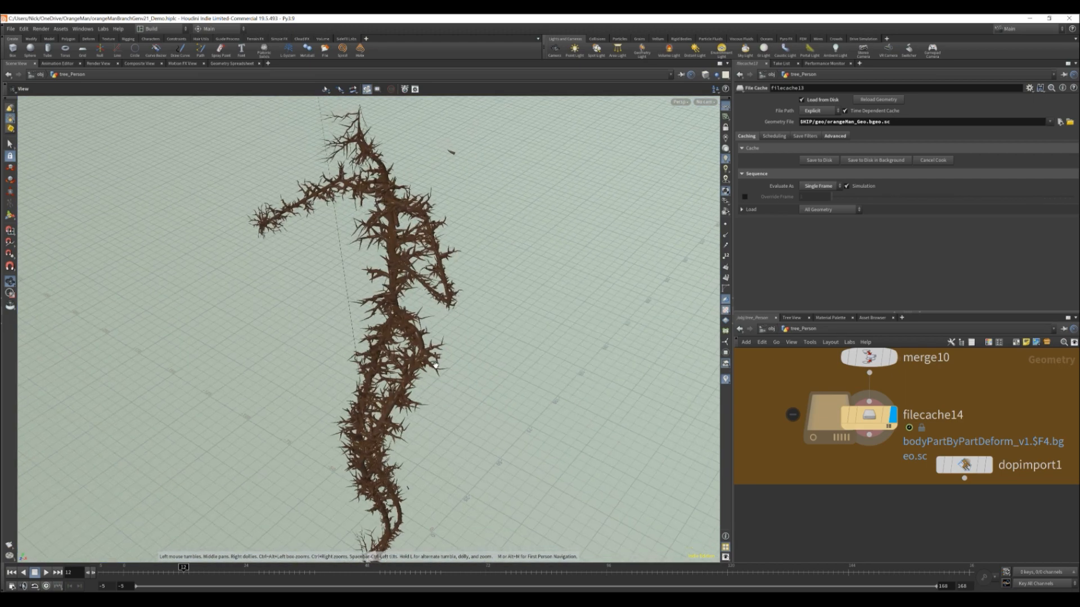
# Step: Examine the cached branch mesh up close around the legs and feet, and return to viewing the whole figure
pyautogui.moveTo(412, 416)
pyautogui.mouseDown()
pyautogui.moveTo(444, 286)
pyautogui.moveTo(464, 265)
pyautogui.moveTo(433, 299)
pyautogui.moveTo(403, 418)
pyautogui.mouseUp()
pyautogui.moveTo(403, 418); pyautogui.dragTo(395, 398, button='middle')
pyautogui.moveTo(549, 433); pyautogui.dragTo(639, 526, button='right')
pyautogui.moveTo(402, 388); pyautogui.dragTo(405, 453)
pyautogui.moveTo(382, 390); pyautogui.dragTo(373, 371, button='middle')
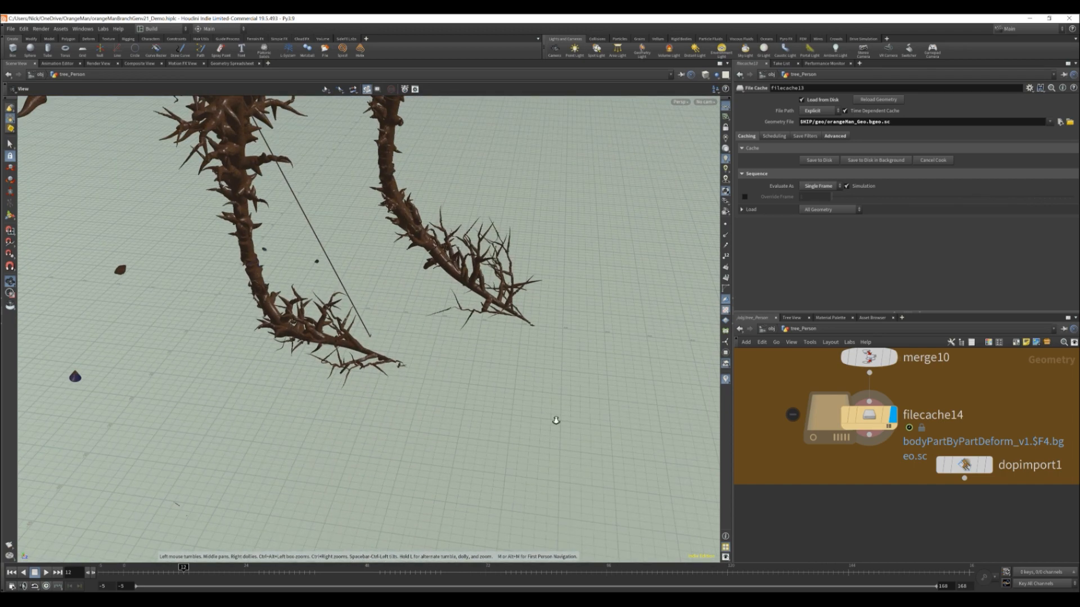
pyautogui.moveTo(555, 419); pyautogui.dragTo(607, 475, button='right')
pyautogui.moveTo(456, 377); pyautogui.dragTo(401, 457)
pyautogui.moveTo(270, 236); pyautogui.dragTo(278, 331, button='middle')
pyautogui.moveTo(183, 335); pyautogui.dragTo(125, 250, button='right')
pyautogui.moveTo(299, 305); pyautogui.dragTo(253, 292)
pyautogui.moveTo(262, 211); pyautogui.dragTo(244, 259, button='middle')
pyautogui.moveTo(245, 259); pyautogui.dragTo(341, 295)
# Step: Delete the dopimport1 node beside filecache14
pyautogui.scroll(-5, 1007, 428)
pyautogui.moveTo(1021, 430); pyautogui.dragTo(823, 454, button='middle')
pyautogui.scroll(5, 765, 467)
pyautogui.moveTo(846, 456); pyautogui.dragTo(937, 458)
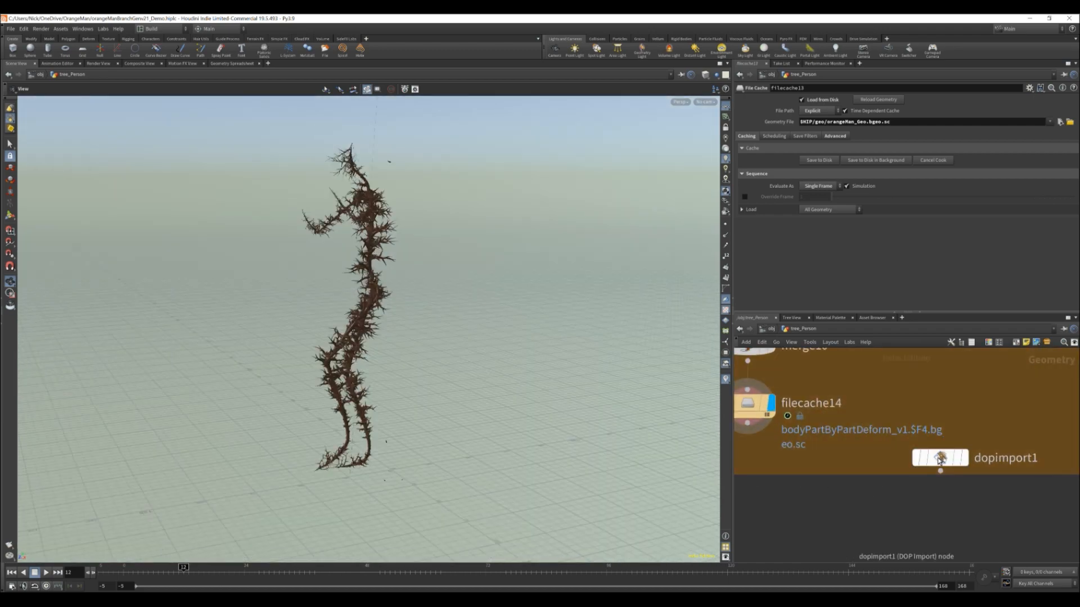
pyautogui.press('Delete')
# Step: Go to the Leaf Attach network section and display the file cache at its start that loads the leaves
pyautogui.scroll(-5, 937, 459)
pyautogui.moveTo(937, 459); pyautogui.dragTo(879, 466, button='middle')
pyautogui.scroll(-2, 936, 460)
pyautogui.moveTo(950, 438); pyautogui.dragTo(817, 544, button='middle')
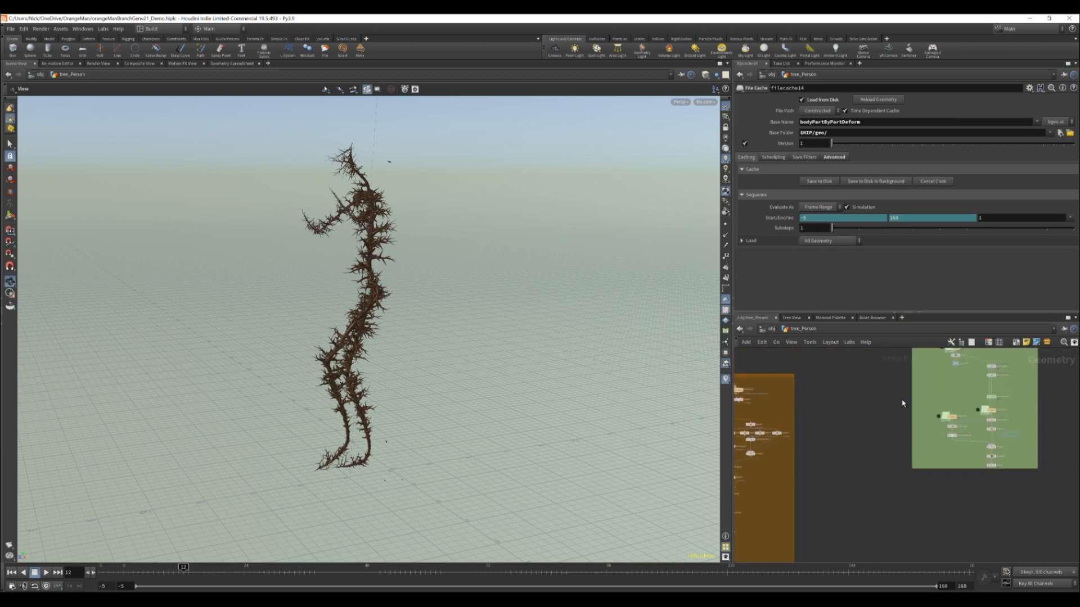
pyautogui.moveTo(903, 400); pyautogui.dragTo(843, 504, button='middle')
pyautogui.moveTo(900, 367); pyautogui.dragTo(911, 465, button='middle')
pyautogui.scroll(5, 910, 461)
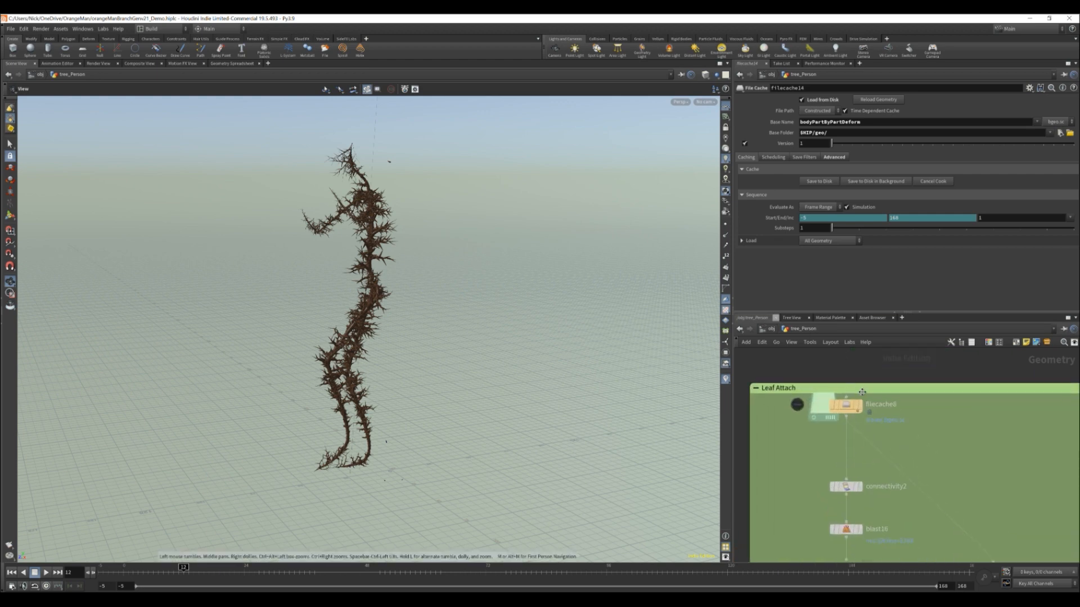
pyautogui.scroll(3, 906, 450)
pyautogui.scroll(-4, 885, 449)
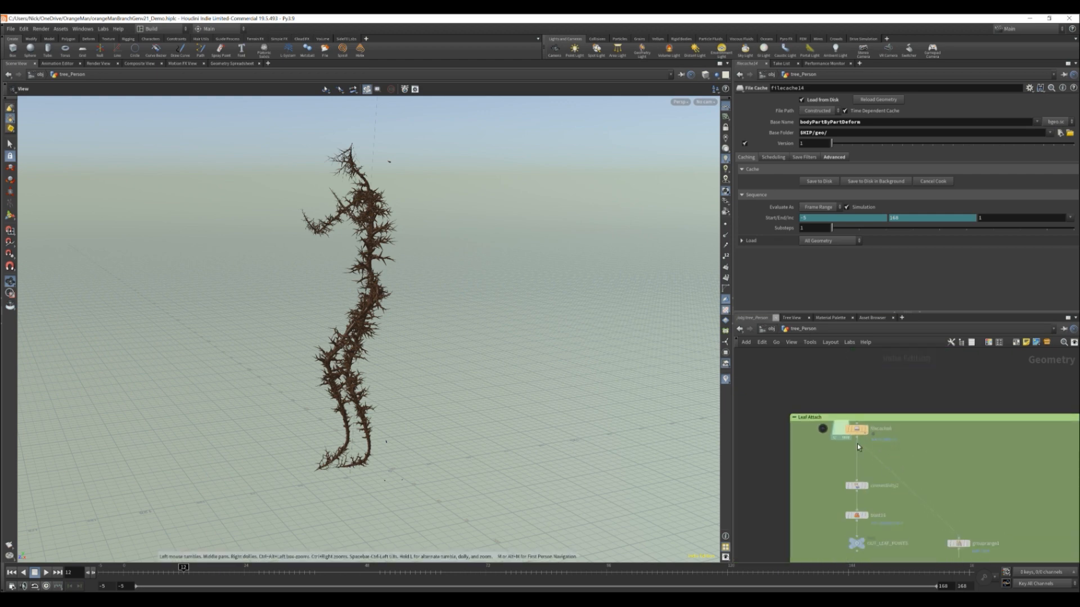
pyautogui.moveTo(864, 432)
pyautogui.click(868, 417)
# Step: Follow the leaf branch of the network through connectivity2 and blast16 to OUT_LEAF_POINTS
pyautogui.scroll(-3, 934, 516)
pyautogui.moveTo(935, 515); pyautogui.dragTo(915, 447, button='middle')
pyautogui.scroll(2, 864, 476)
pyautogui.scroll(2, 876, 376)
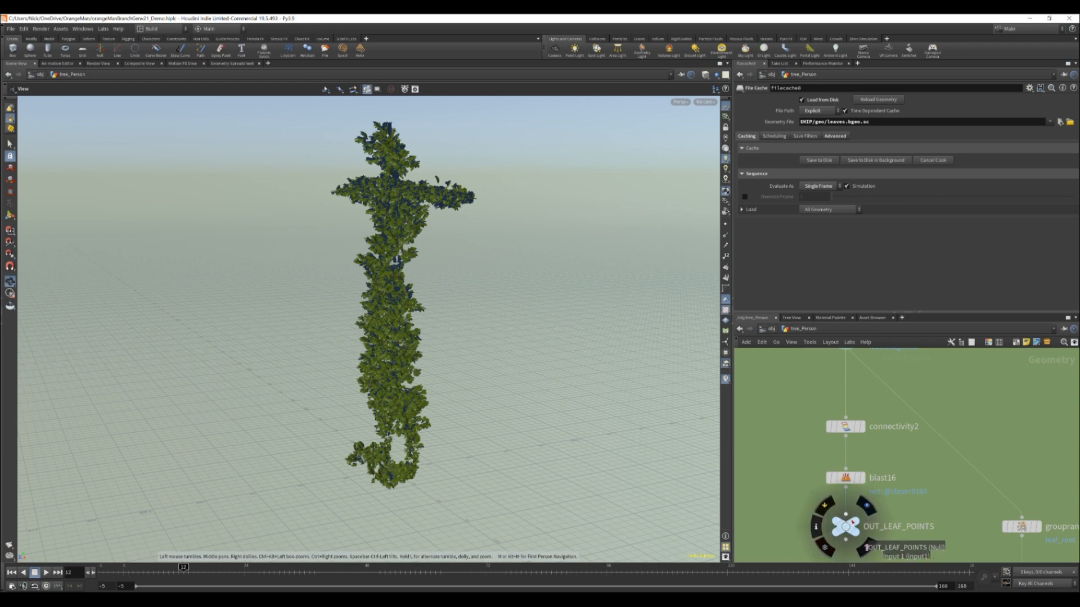
pyautogui.moveTo(866, 481)
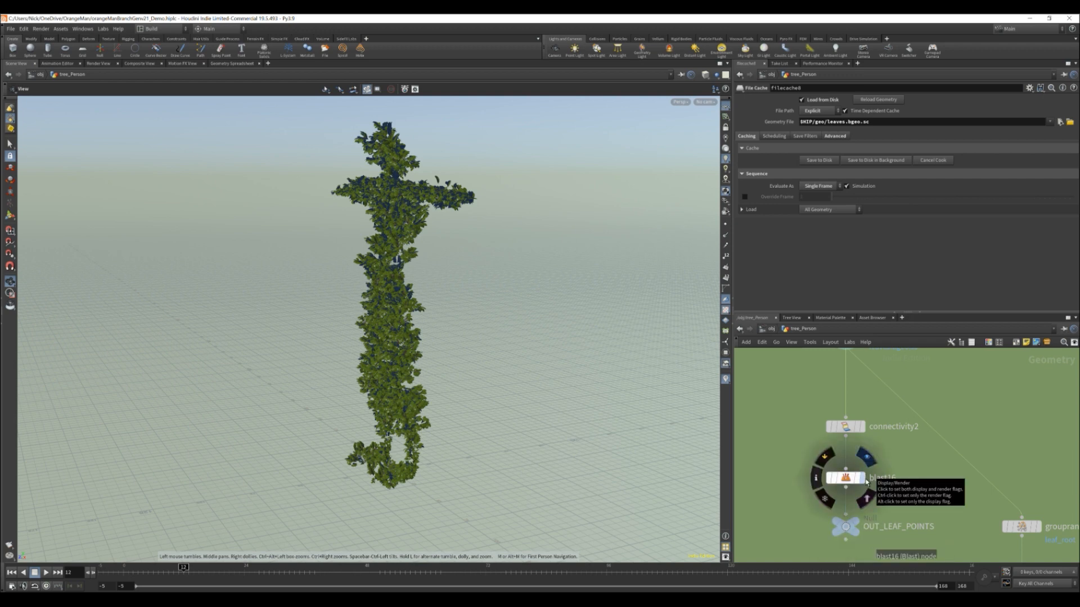
pyautogui.moveTo(856, 523)
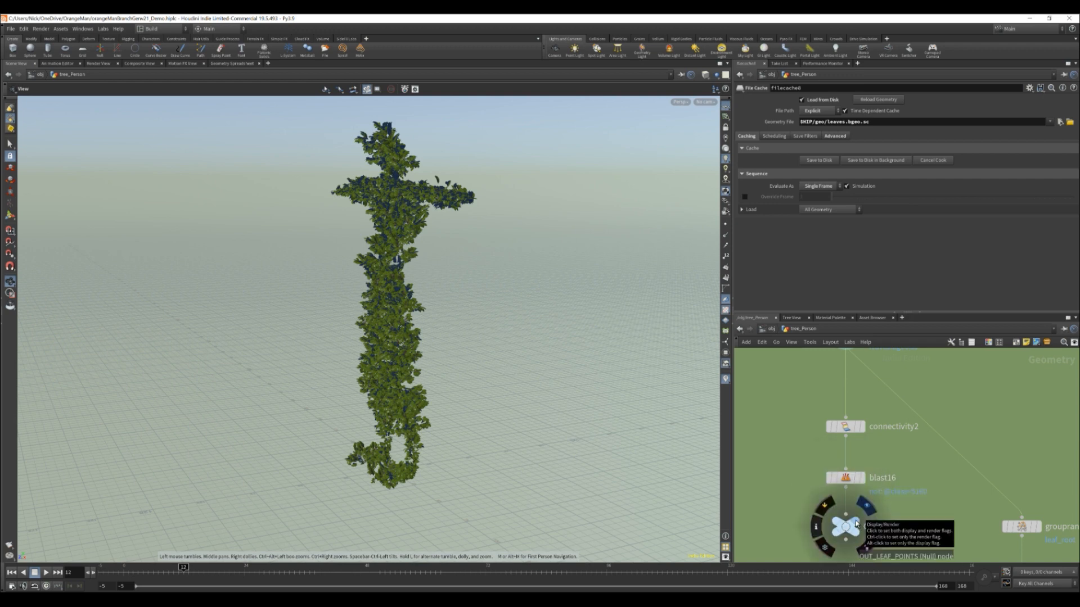
# Step: Inspect grouprange1's range filter settings for the leaf_root point group
pyautogui.scroll(-3, 929, 514)
pyautogui.moveTo(866, 496); pyautogui.dragTo(840, 476, button='middle')
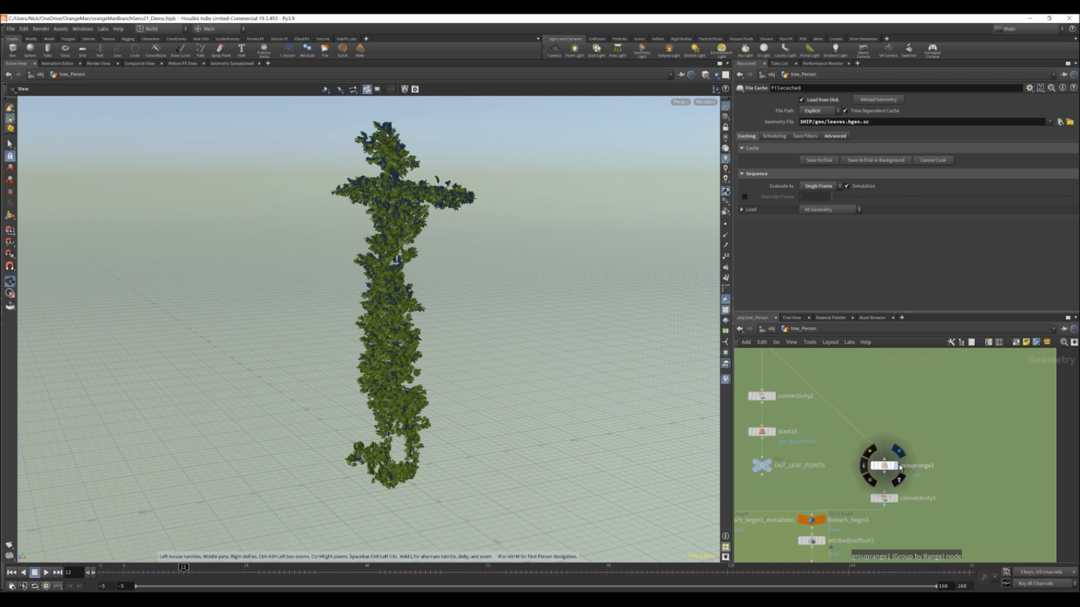
pyautogui.click(891, 466)
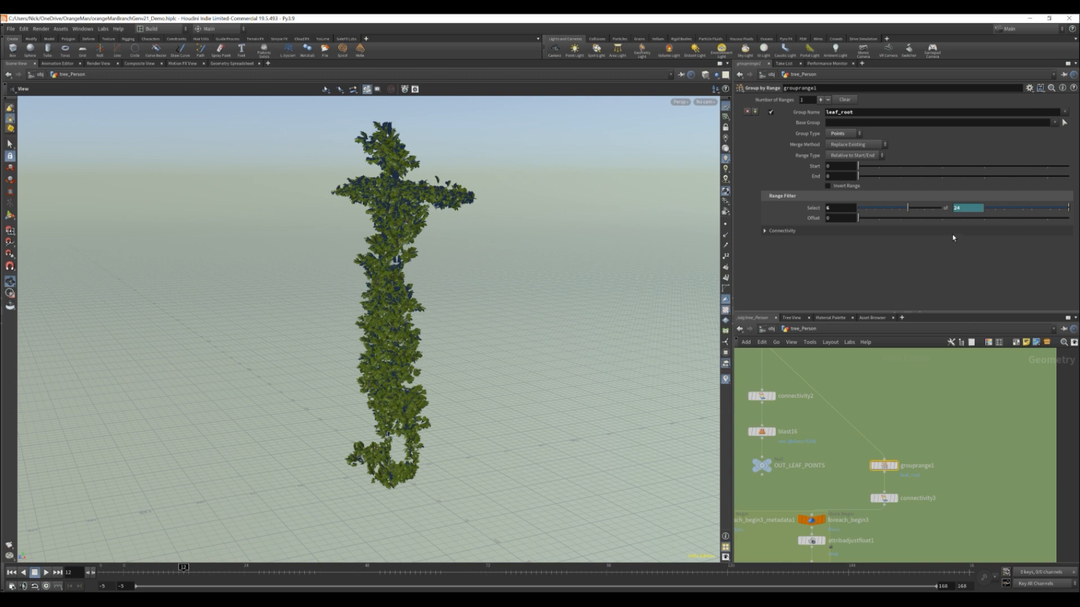
# Step: Review the foreach_begin3 to foreach_end3 loop below connectivity3, including attribadjustfloat1, attribpromote17 and blast20
pyautogui.moveTo(943, 484); pyautogui.dragTo(975, 407, button='middle')
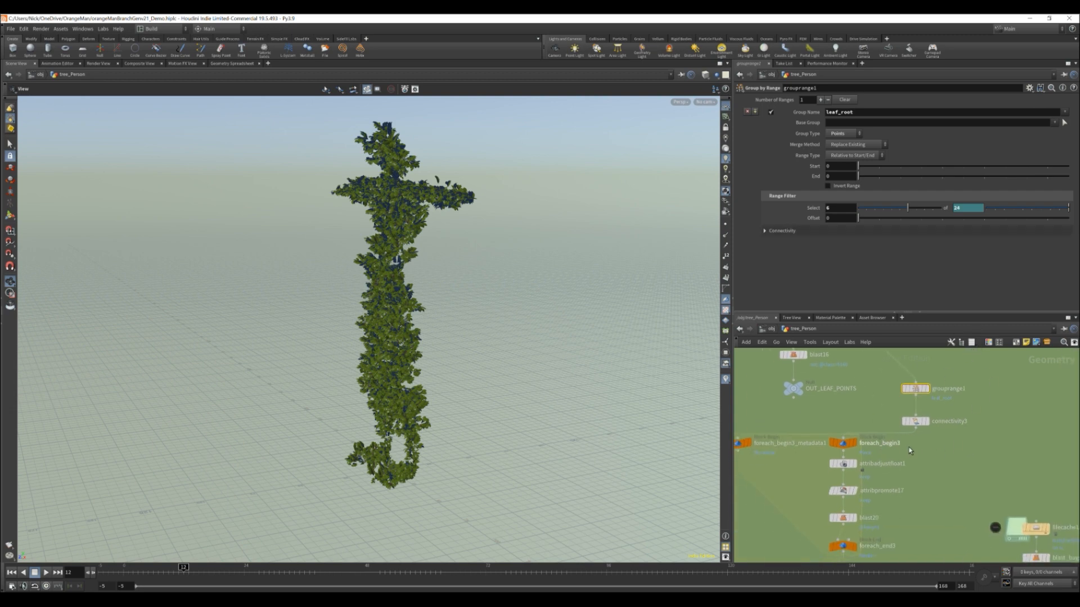
pyautogui.moveTo(904, 446); pyautogui.dragTo(926, 403, button='middle')
pyautogui.moveTo(942, 445); pyautogui.dragTo(926, 469, button='middle')
pyautogui.scroll(2, 872, 461)
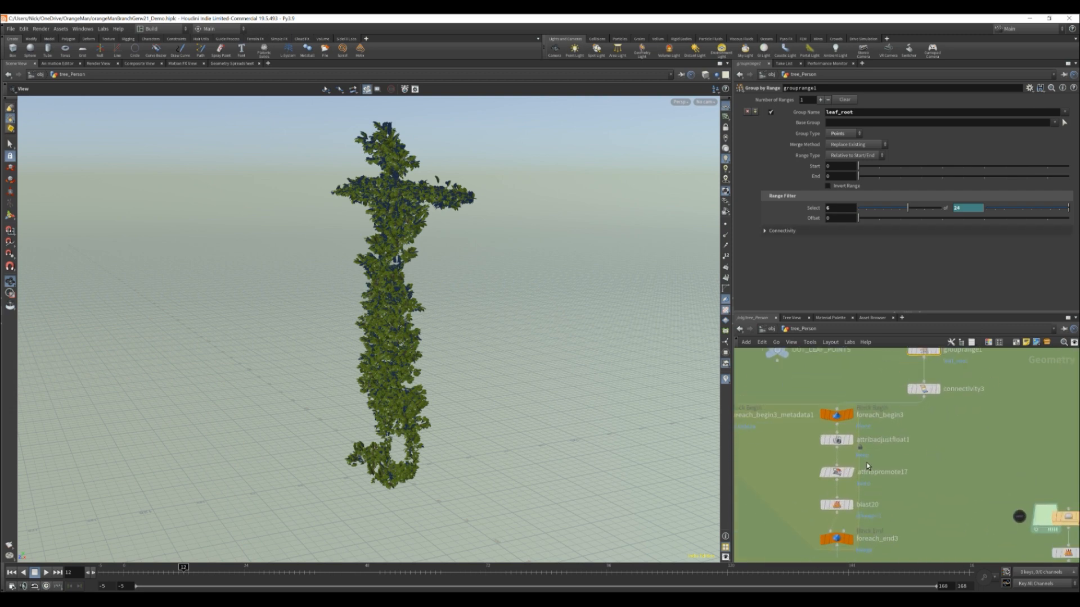
pyautogui.scroll(-1, 911, 443)
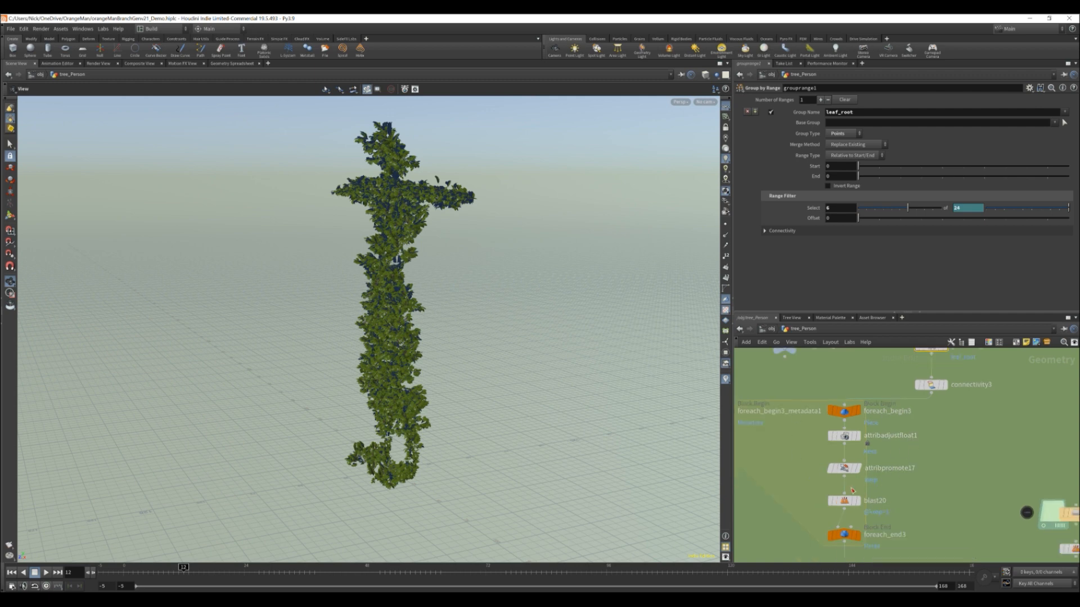
pyautogui.moveTo(929, 450); pyautogui.dragTo(952, 488, button='middle')
pyautogui.scroll(-3, 952, 489)
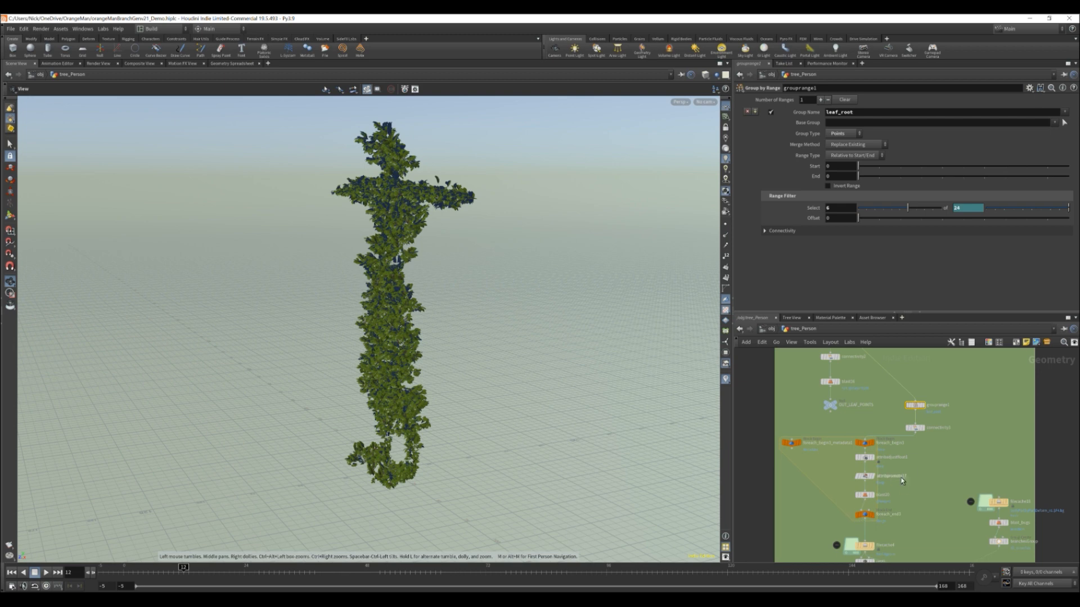
pyautogui.scroll(1, 916, 438)
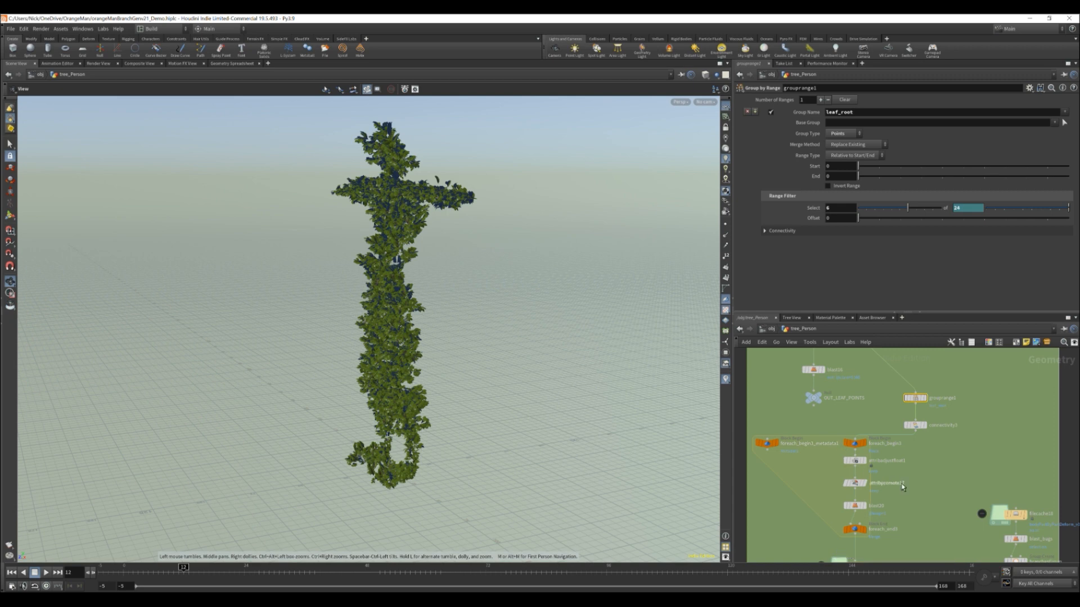
pyautogui.moveTo(924, 494); pyautogui.dragTo(873, 456, button='middle')
pyautogui.scroll(1, 828, 484)
# Step: Inspect filecache4 below foreach_end3 and delete the rest1 and TO_DOPS nodes under it
pyautogui.moveTo(822, 505)
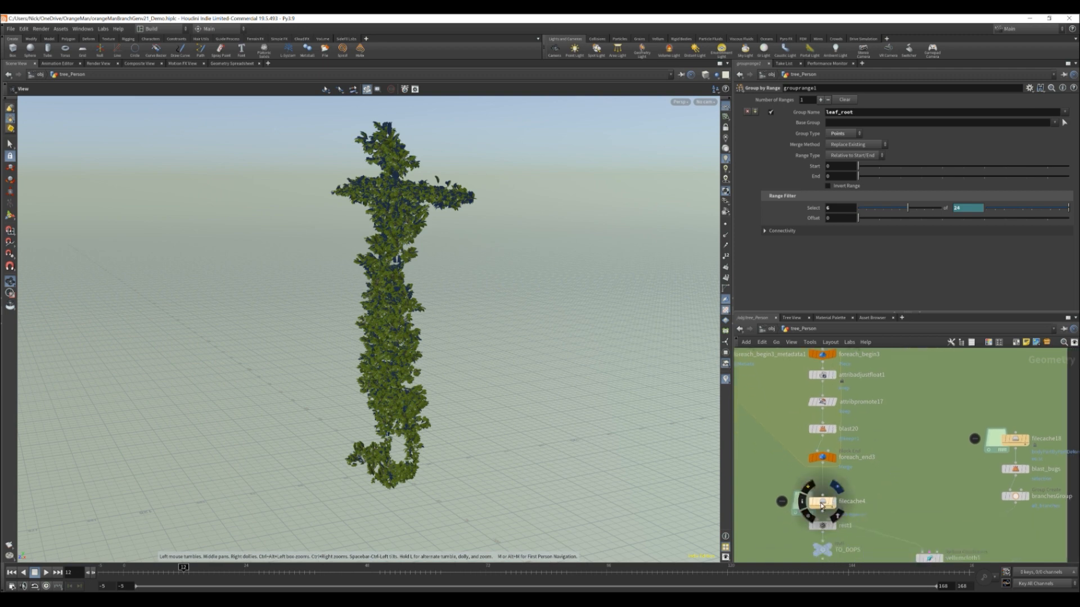
pyautogui.click(821, 505)
pyautogui.moveTo(822, 505); pyautogui.dragTo(793, 442, button='middle')
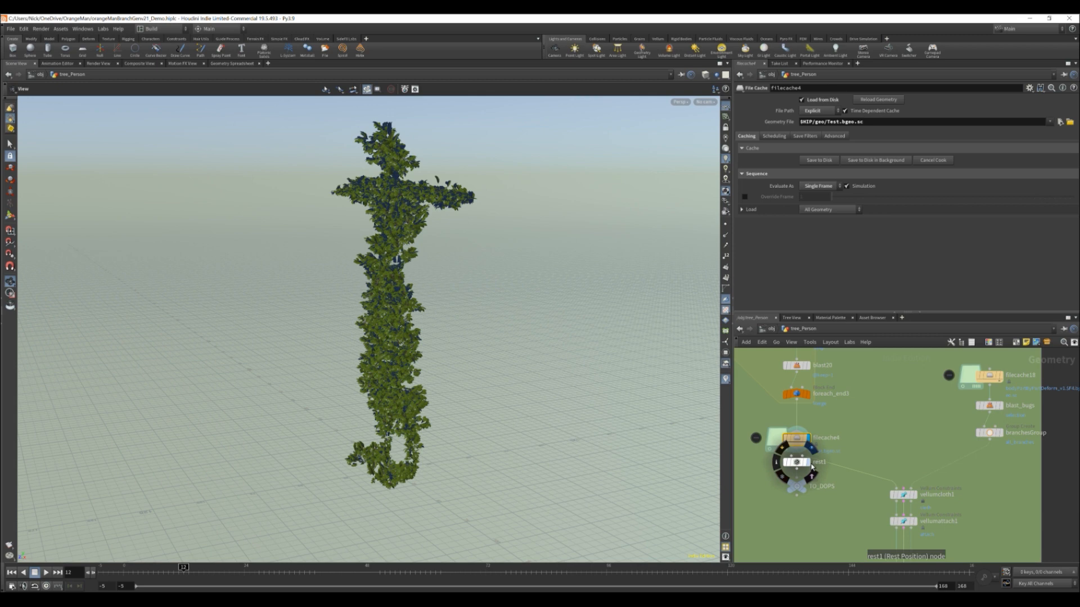
pyautogui.moveTo(823, 514); pyautogui.dragTo(800, 472)
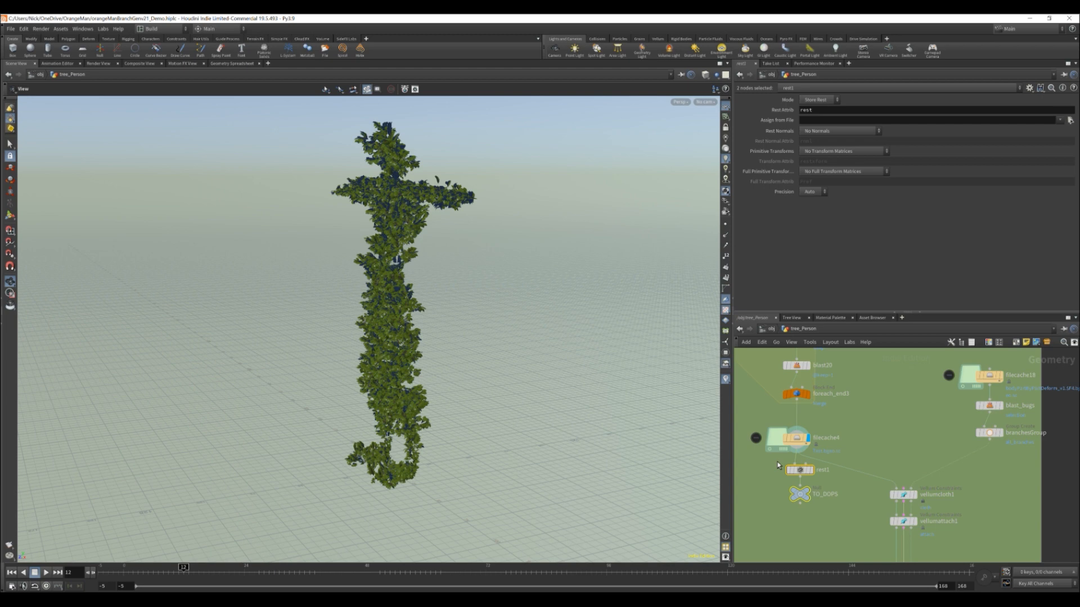
pyautogui.press('Delete')
# Step: Display filecache18 with the deformed branches, and the blast_bugs node that feeds branchesGroup
pyautogui.moveTo(899, 443); pyautogui.dragTo(805, 471, button='middle')
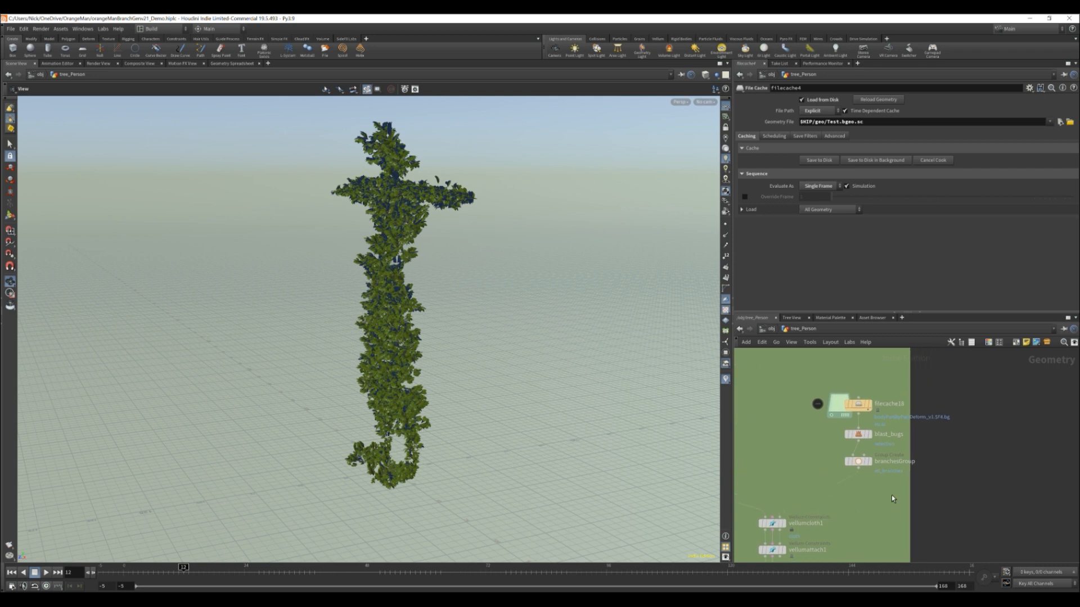
pyautogui.moveTo(871, 408)
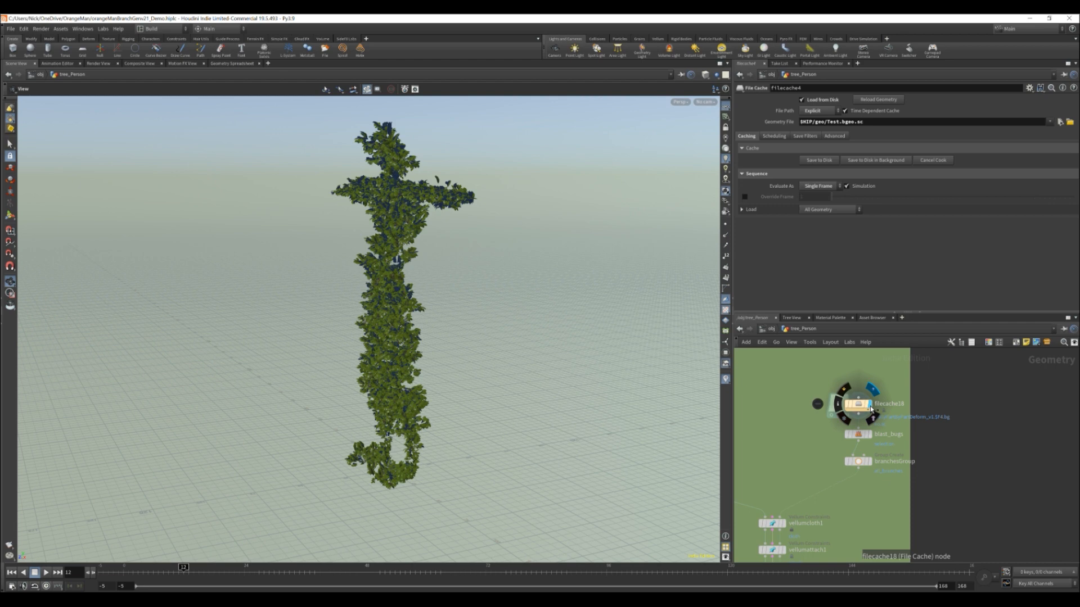
pyautogui.click(871, 409)
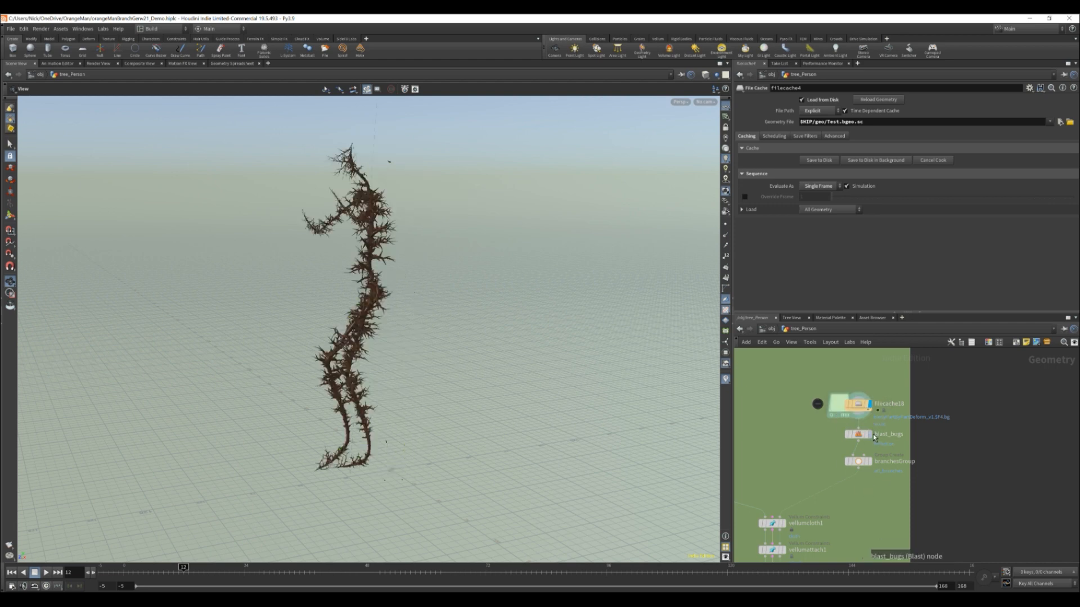
pyautogui.moveTo(874, 438)
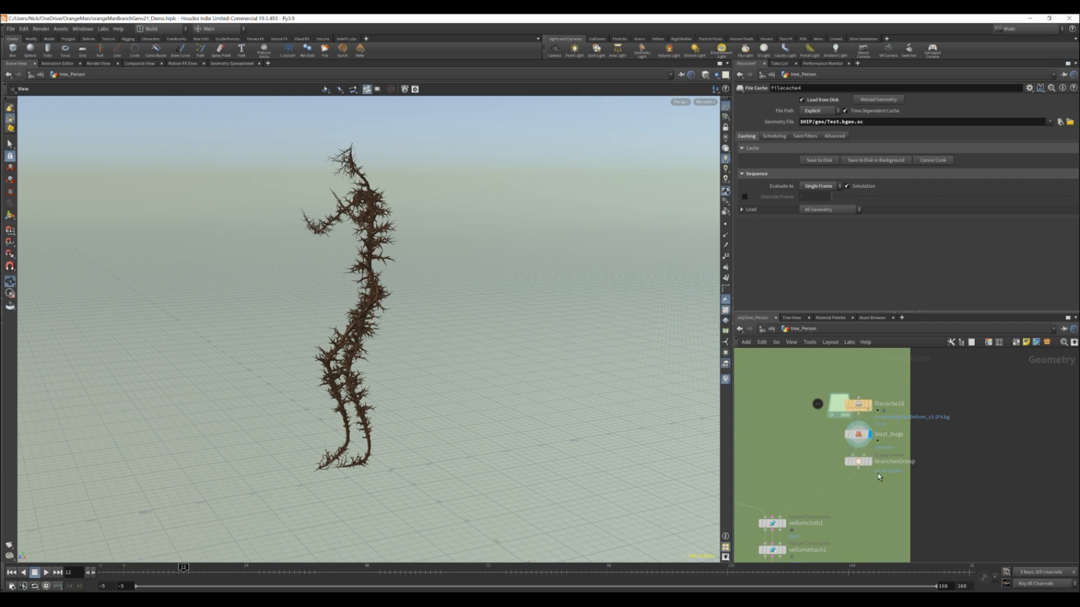
pyautogui.moveTo(869, 466)
# Step: Inspect vellumcloth1's cloth constraint parameters, including its drag, stretch and bend settings
pyautogui.moveTo(872, 493); pyautogui.dragTo(874, 388, button='middle')
pyautogui.moveTo(866, 472); pyautogui.dragTo(887, 435, button='middle')
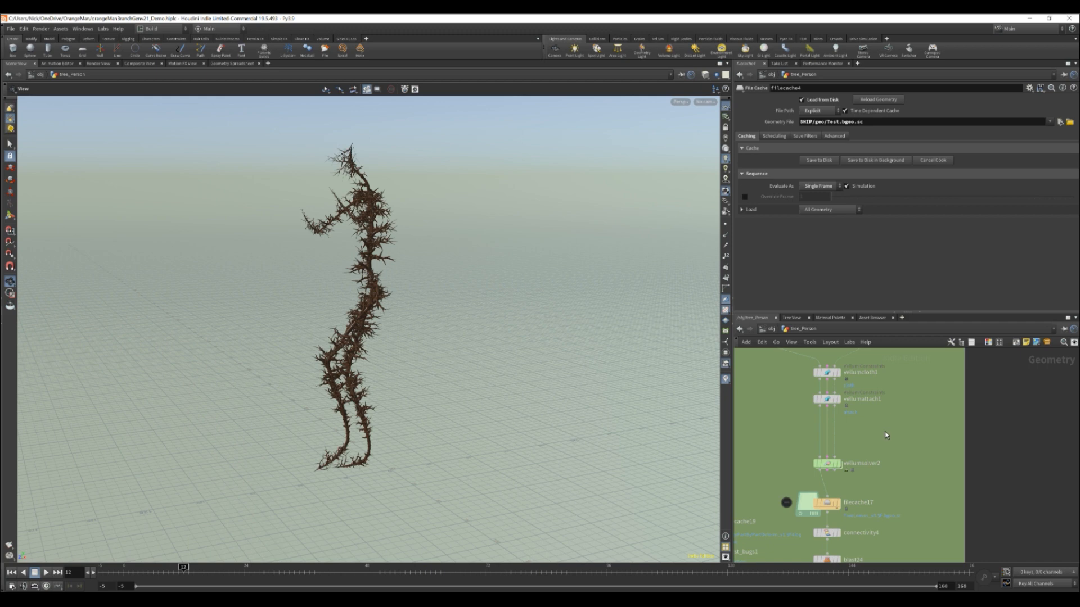
pyautogui.moveTo(878, 494); pyautogui.dragTo(925, 484, button='middle')
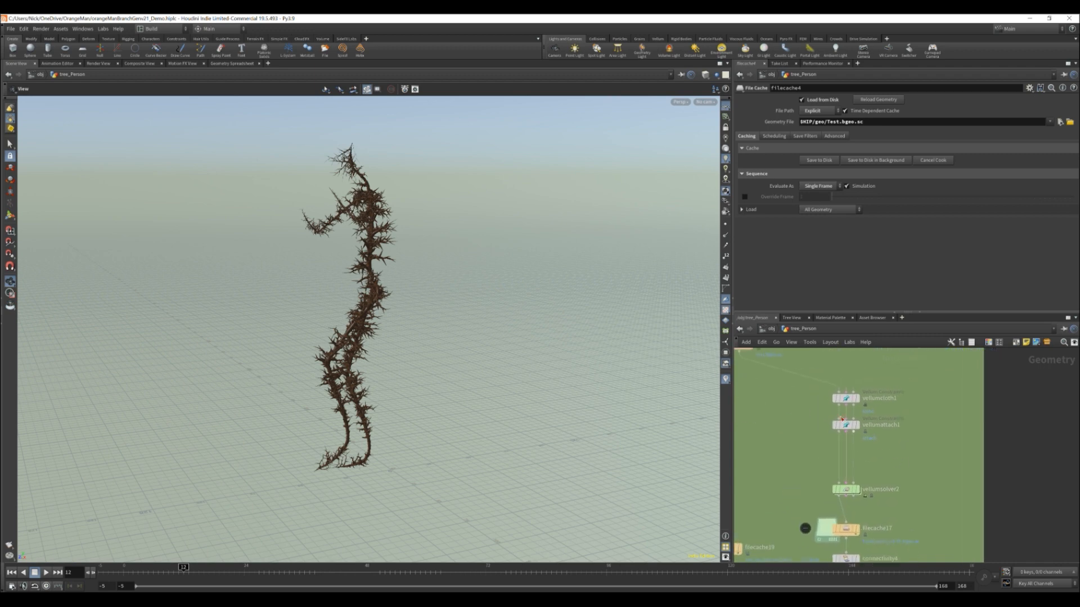
pyautogui.click(1051, 599)
pyautogui.click(844, 399)
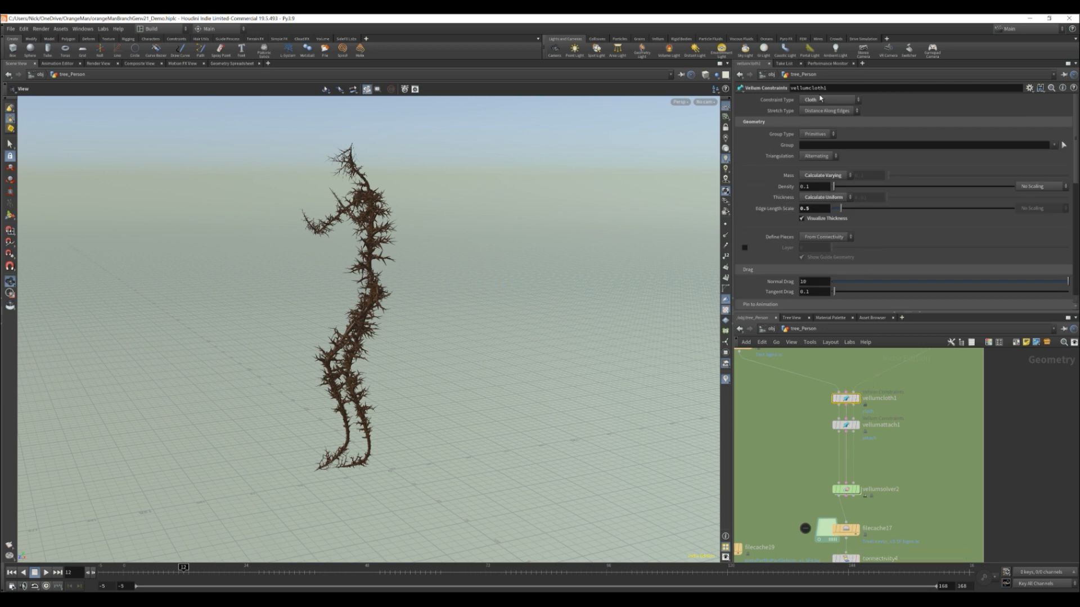
pyautogui.scroll(-10, 796, 221)
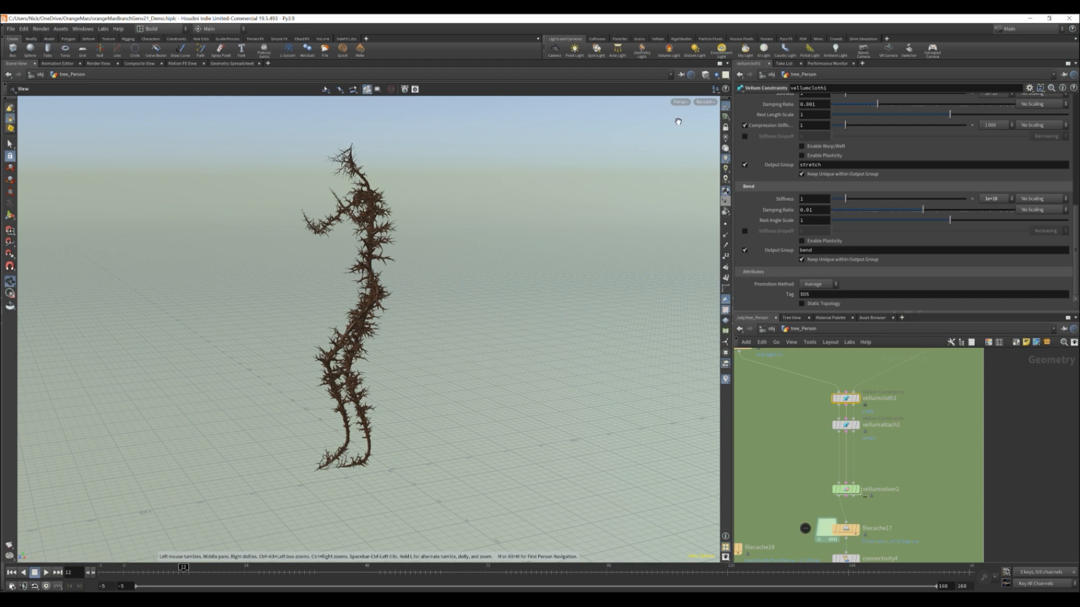
pyautogui.scroll(5, 766, 212)
pyautogui.scroll(5, 767, 212)
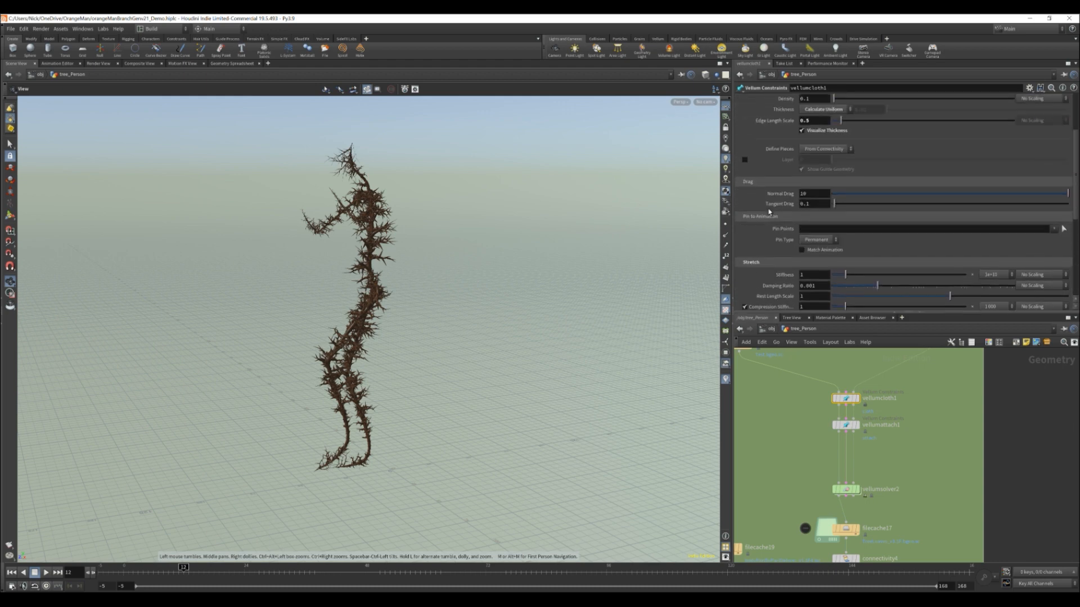
pyautogui.scroll(-5, 771, 208)
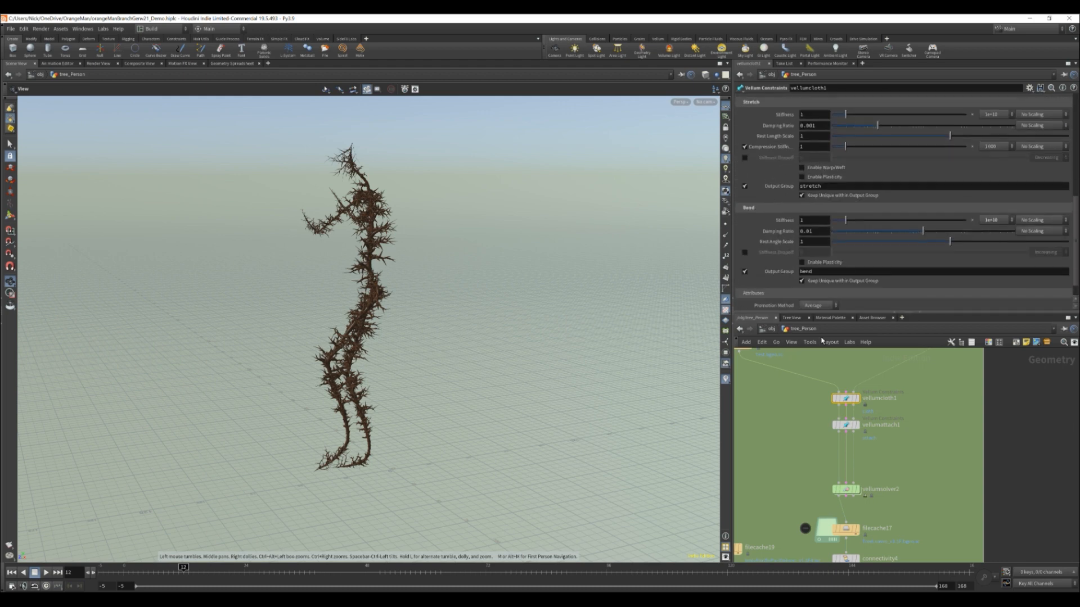
# Step: Inspect vellumattach1's leaf_root group and all_branches target settings, and trace the leaf_root group back to grouprange1
pyautogui.click(845, 424)
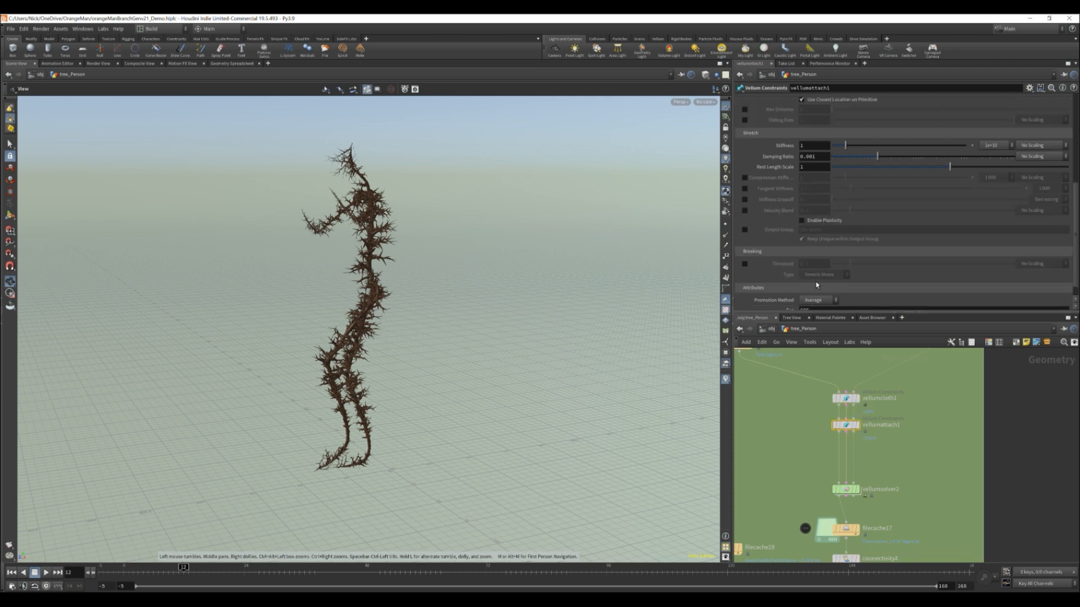
pyautogui.scroll(5, 784, 227)
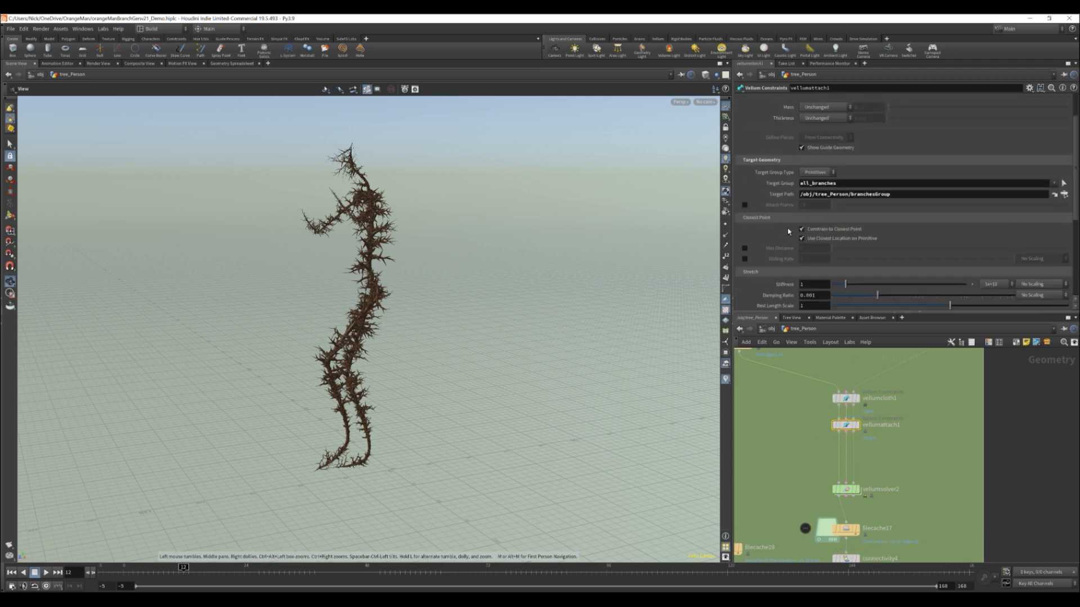
pyautogui.moveTo(811, 395); pyautogui.dragTo(862, 555, button='middle')
pyautogui.moveTo(862, 469); pyautogui.dragTo(882, 551, button='middle')
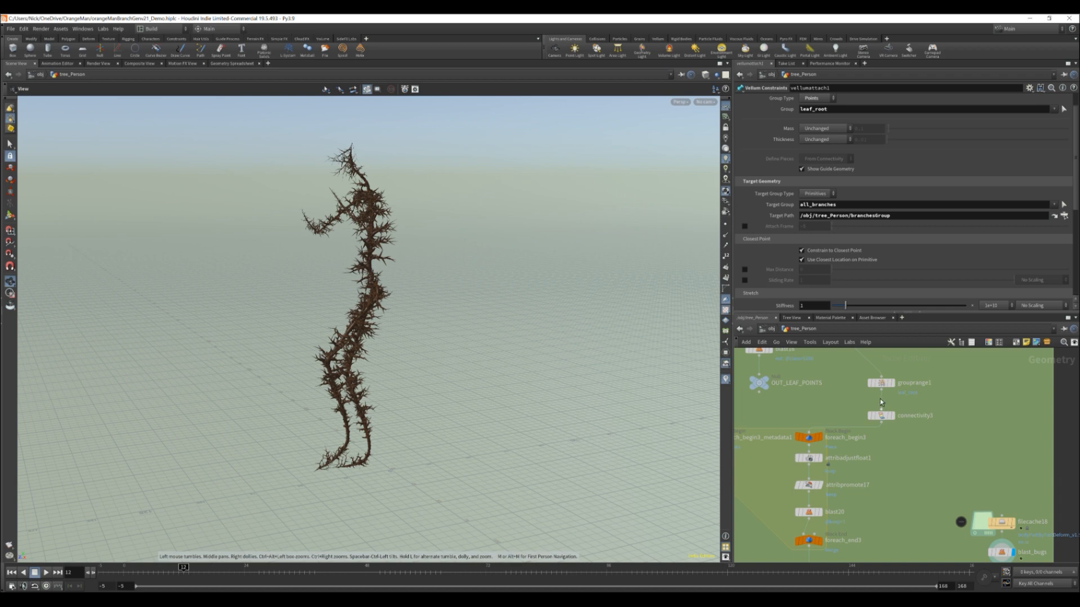
pyautogui.scroll(4, 916, 400)
pyautogui.scroll(-7, 897, 397)
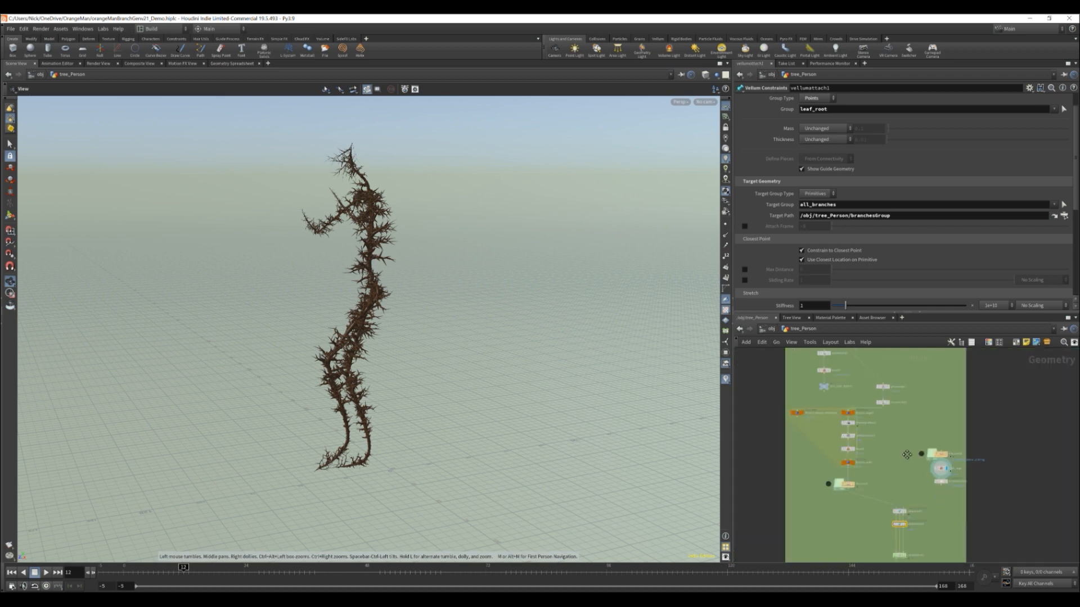
# Step: Inspect vellumsolver2's solver settings below vellumattach1, including its substeps and constraint iterations
pyautogui.scroll(7, 908, 432)
pyautogui.moveTo(903, 540); pyautogui.dragTo(933, 490, button='middle')
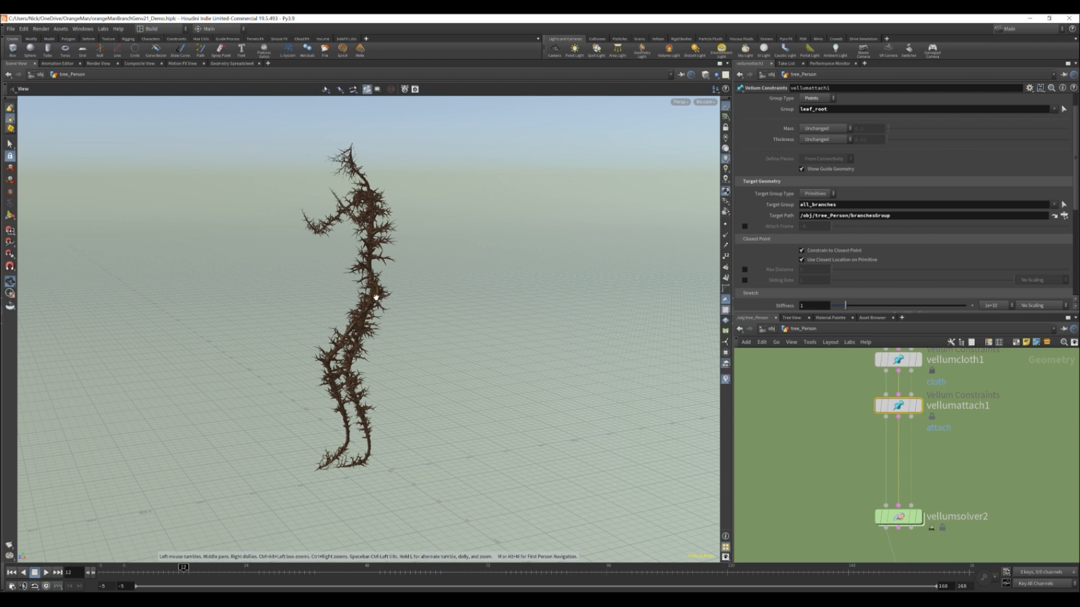
pyautogui.moveTo(864, 468); pyautogui.dragTo(831, 418, button='middle')
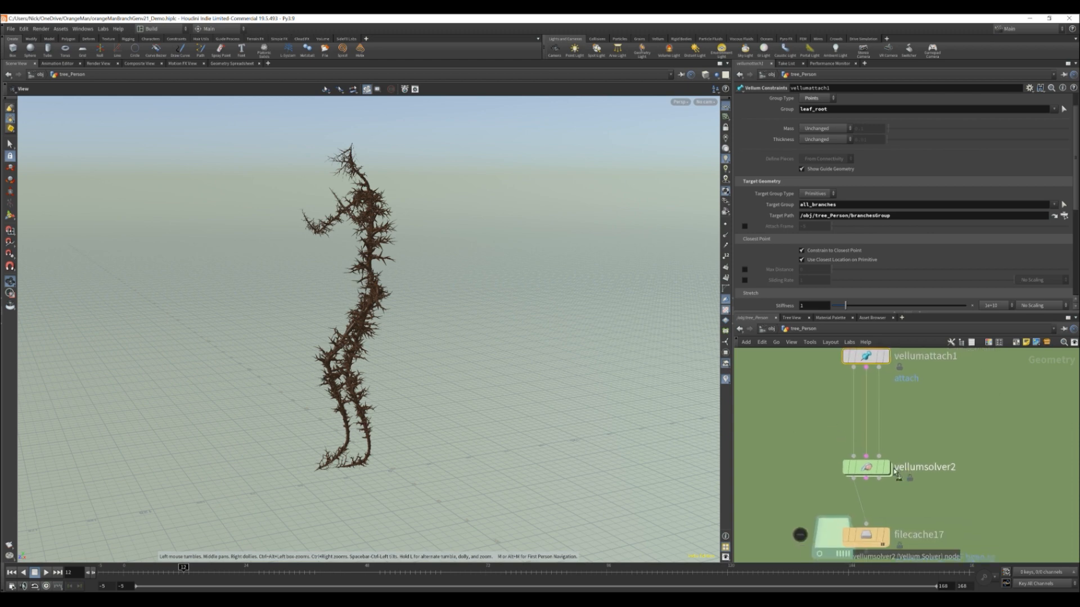
pyautogui.click(886, 468)
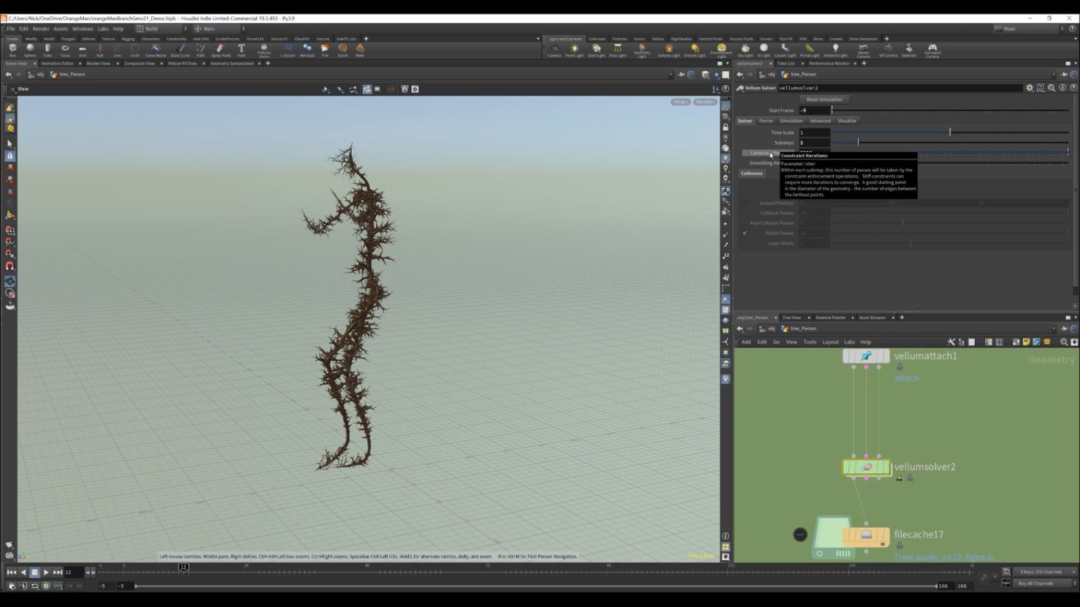
pyautogui.moveTo(792, 154)
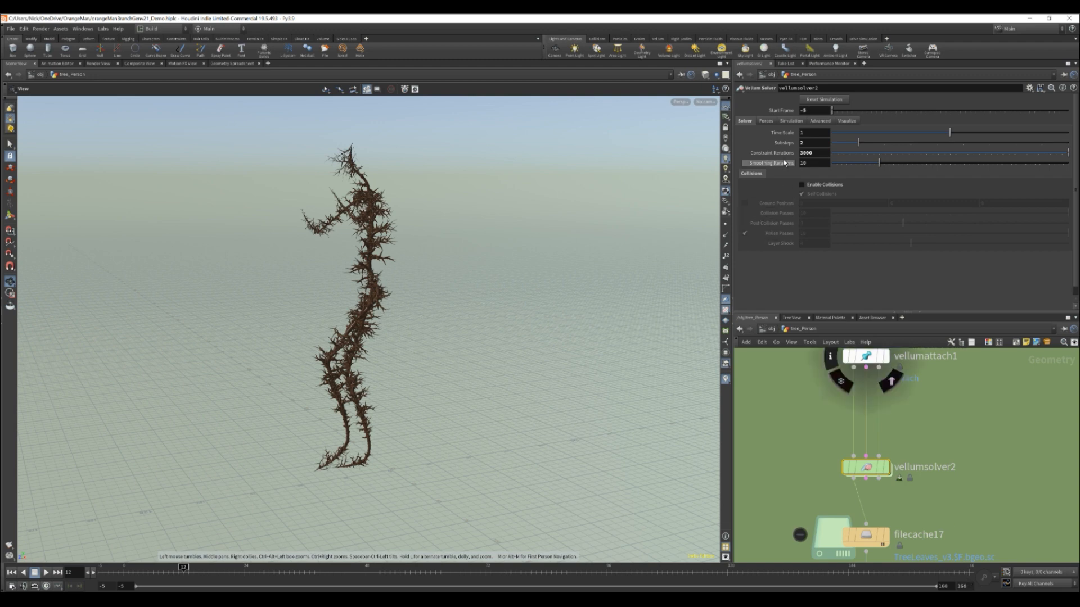
# Step: Inspect filecache17's file path and frame range settings, and the connectivity, blast and merge nodes below it
pyautogui.moveTo(807, 478); pyautogui.dragTo(797, 448, button='middle')
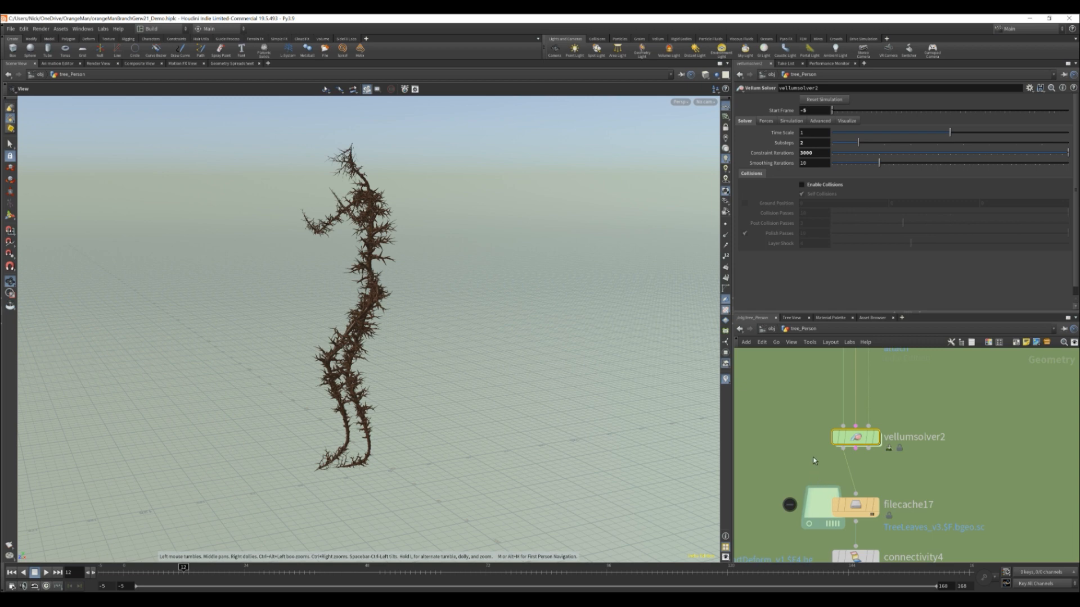
pyautogui.moveTo(811, 451); pyautogui.dragTo(781, 410, button='middle')
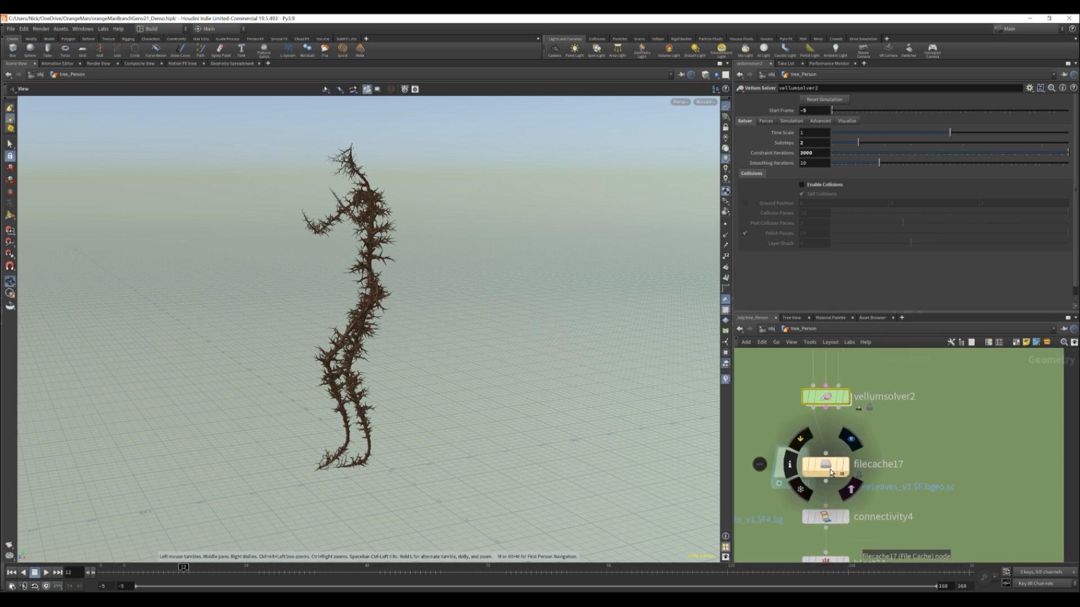
pyautogui.moveTo(827, 453); pyautogui.dragTo(828, 425, button='middle')
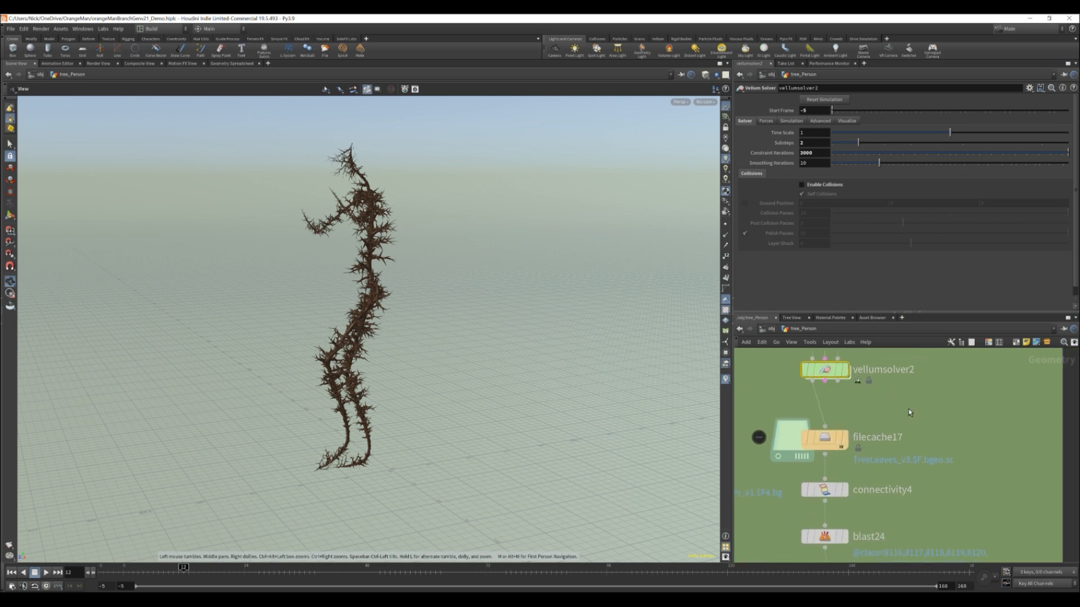
pyautogui.click(829, 439)
pyautogui.scroll(-3, 829, 439)
pyautogui.moveTo(831, 419); pyautogui.dragTo(871, 411, button='middle')
pyautogui.moveTo(838, 485)
pyautogui.mouseDown(button='middle')
pyautogui.moveTo(818, 451)
pyautogui.moveTo(827, 492)
pyautogui.mouseUp(button='middle')
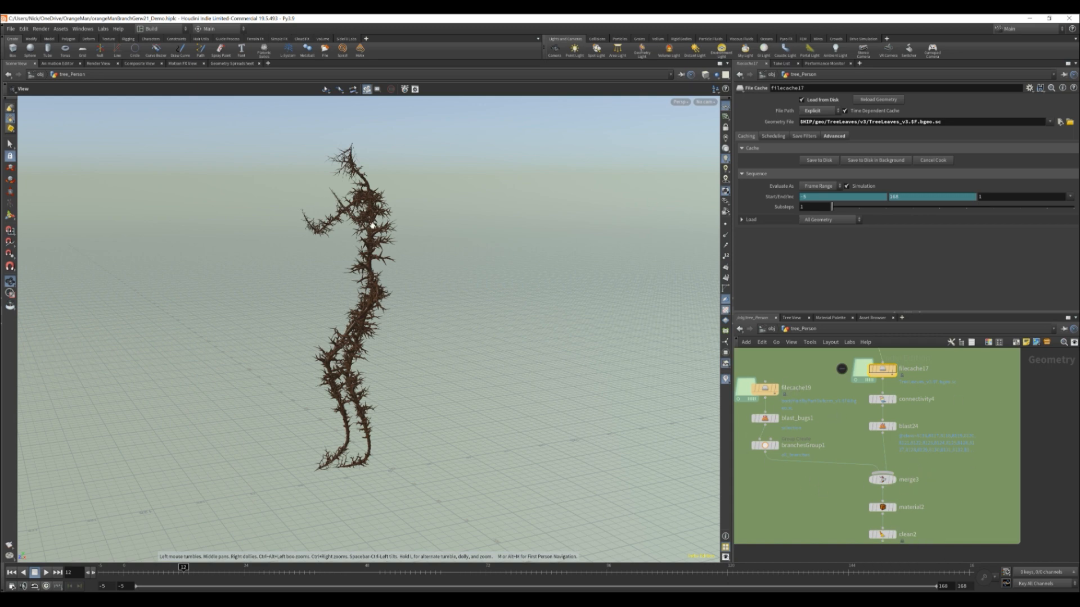
# Step: Look at the Alembic option among the scene's export formats, and leave it without exporting
pyautogui.click(10, 29)
pyautogui.moveTo(90, 190)
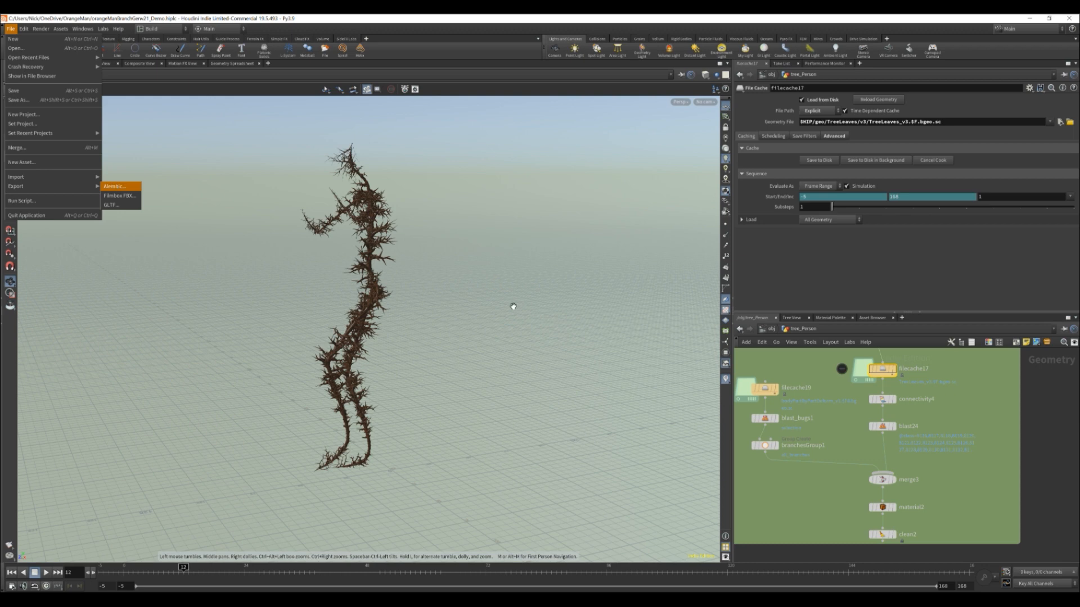
pyautogui.click(856, 507)
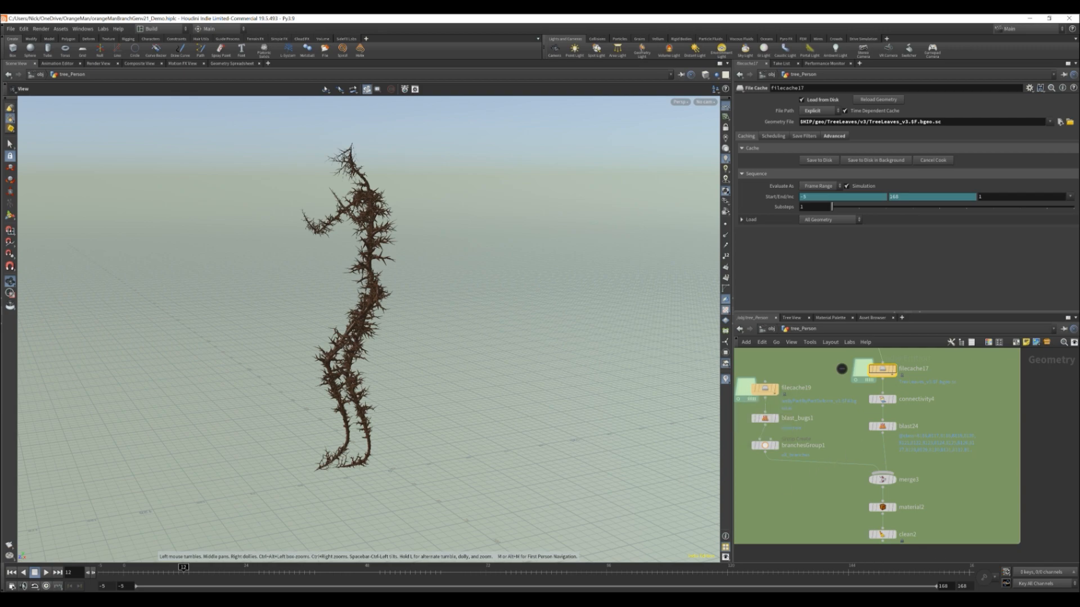
# Step: Switch to VLC, play the rendered OrangeManDance2 sequence from the start, pause it and scrub through to its end
pyautogui.hotkey('alt', 'Tab')
pyautogui.moveTo(317, 506); pyautogui.dragTo(169, 503)
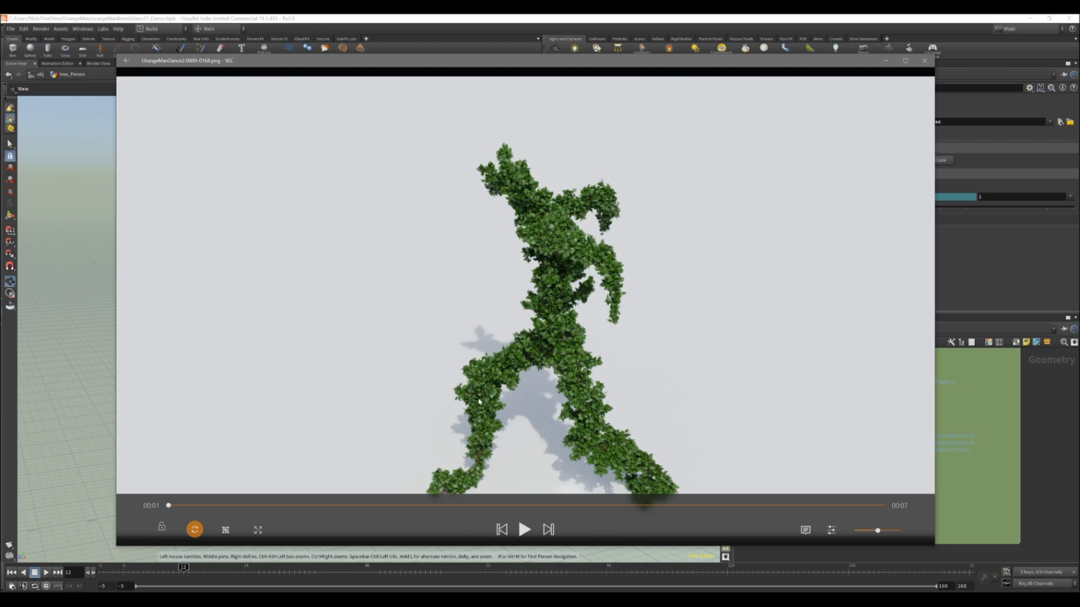
pyautogui.moveTo(169, 505)
pyautogui.mouseDown()
pyautogui.moveTo(380, 506)
pyautogui.moveTo(167, 506)
pyautogui.mouseUp()
pyautogui.press('space')
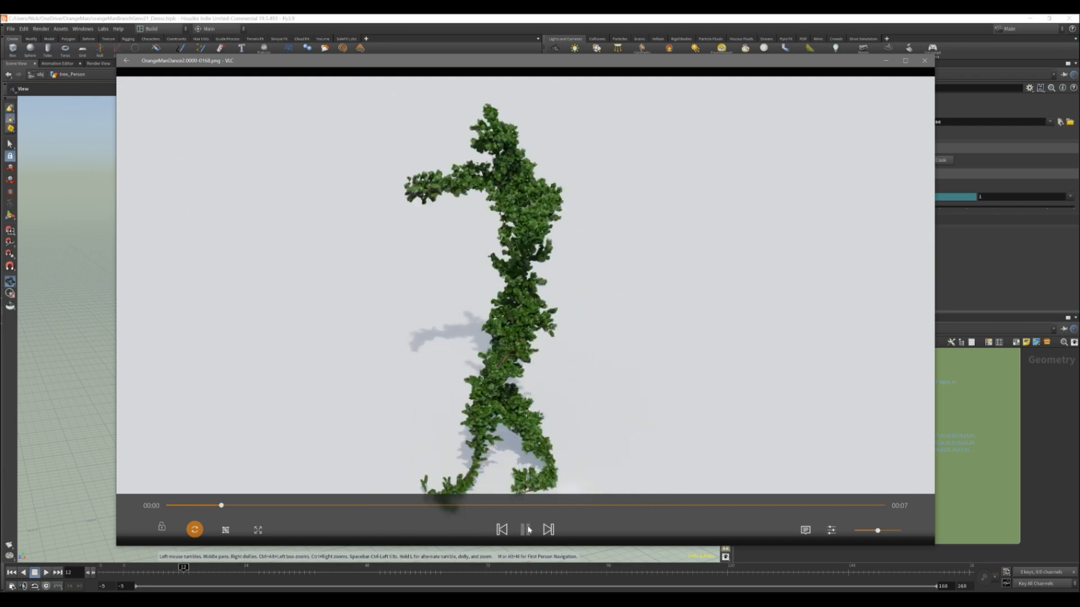
pyautogui.press('space')
pyautogui.moveTo(293, 506)
pyautogui.mouseDown()
pyautogui.moveTo(277, 505)
pyautogui.moveTo(298, 505)
pyautogui.moveTo(286, 497)
pyautogui.moveTo(306, 490)
pyautogui.moveTo(287, 490)
pyautogui.mouseUp()
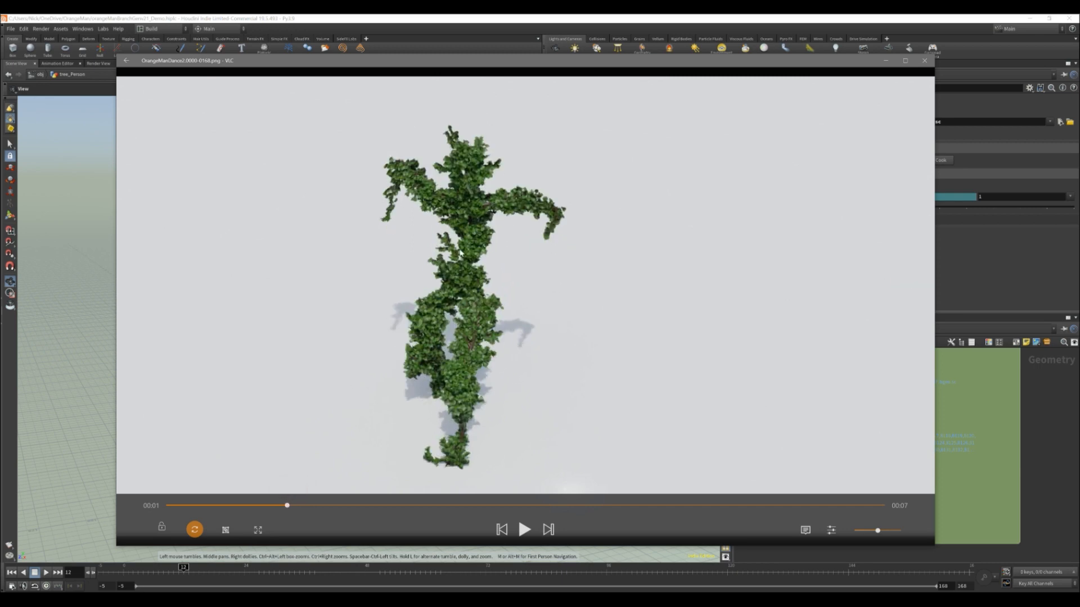
pyautogui.moveTo(287, 507); pyautogui.dragTo(893, 507)
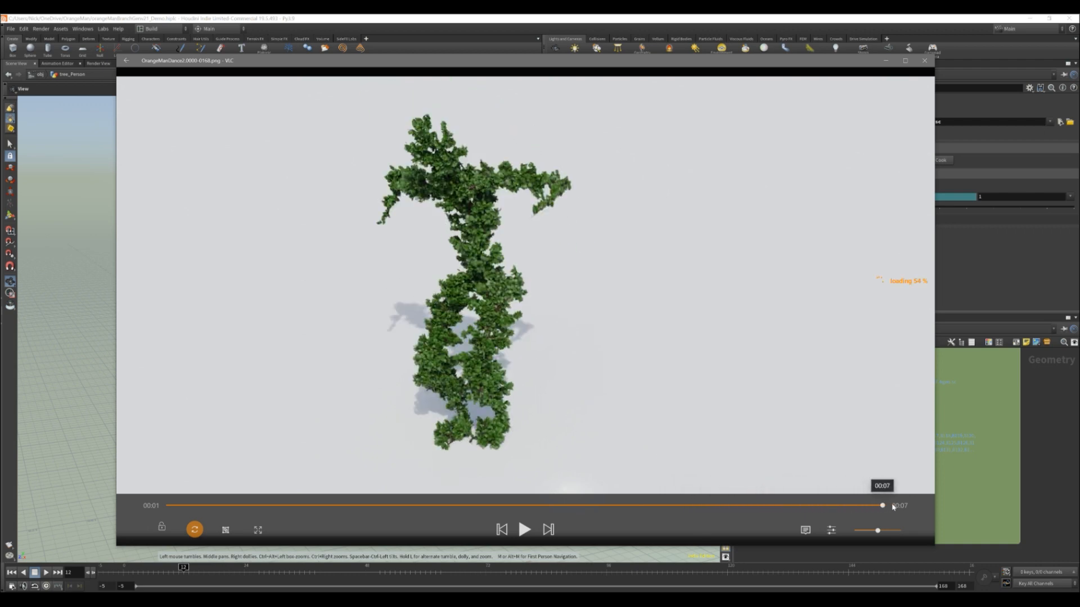